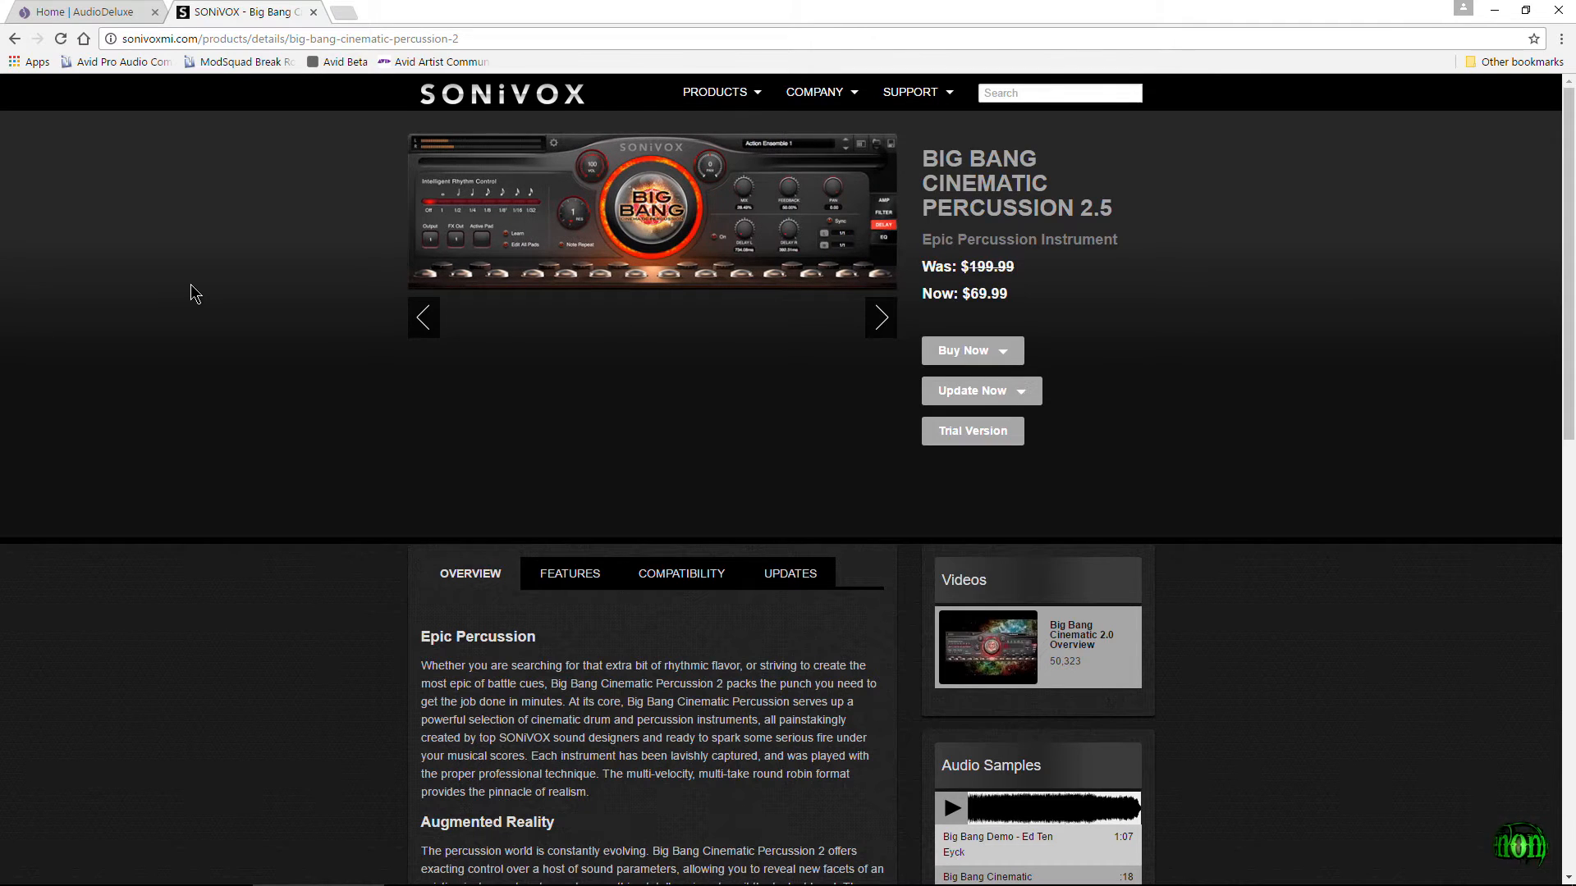
Examine the AudioDeluxe storefront deals and the SONiVOX product page for Big Bang Cinematic Percussion 2.5.
click(80, 14)
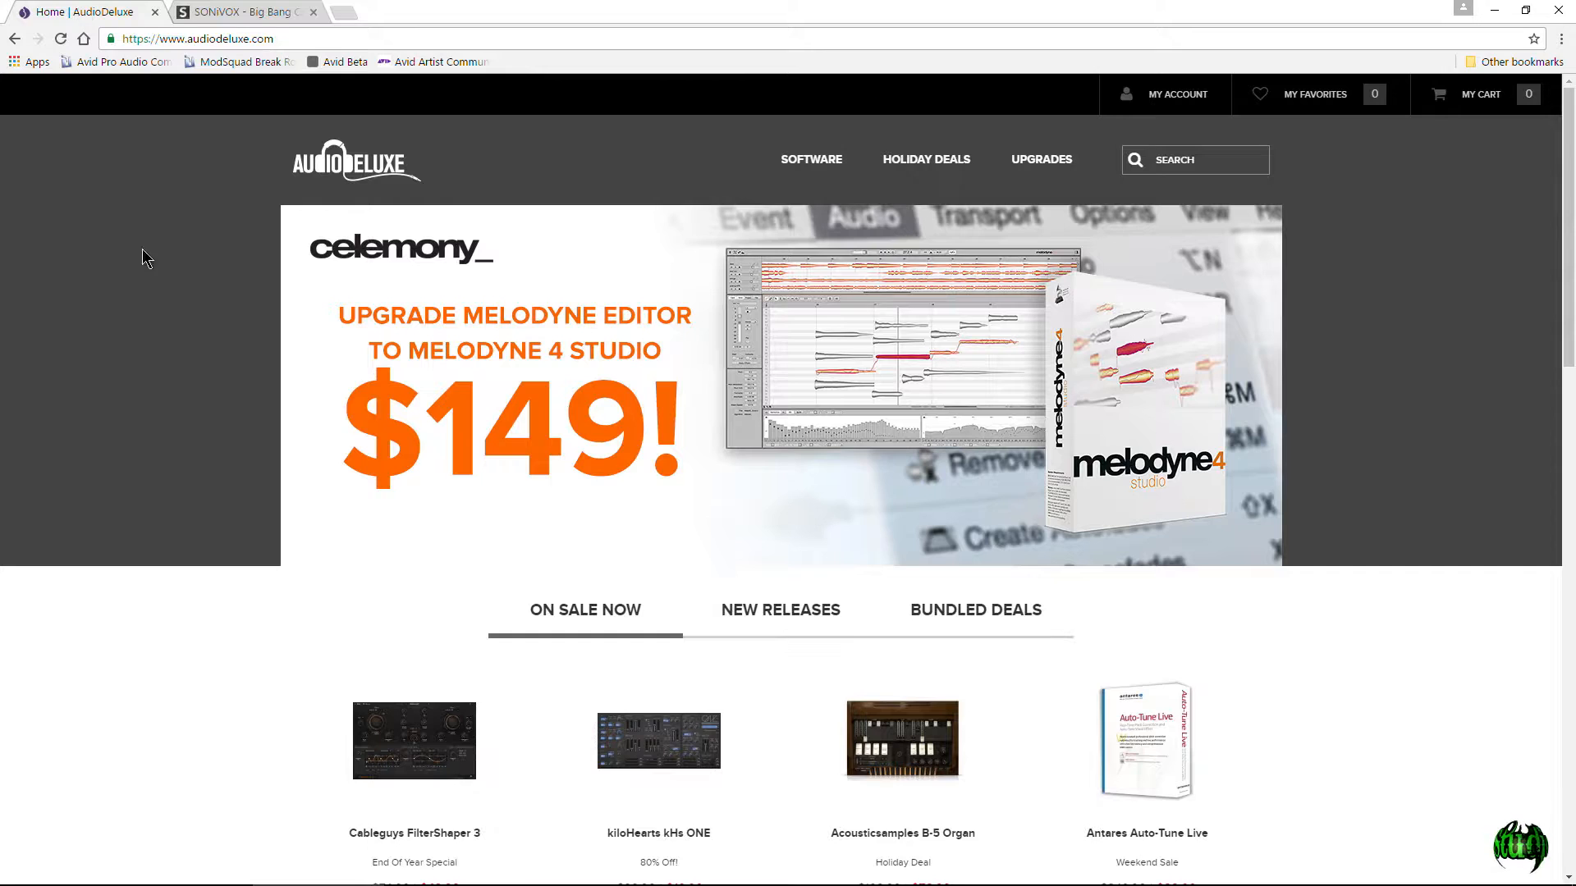
scroll(564, 402, down, 5)
scroll(545, 433, up, 5)
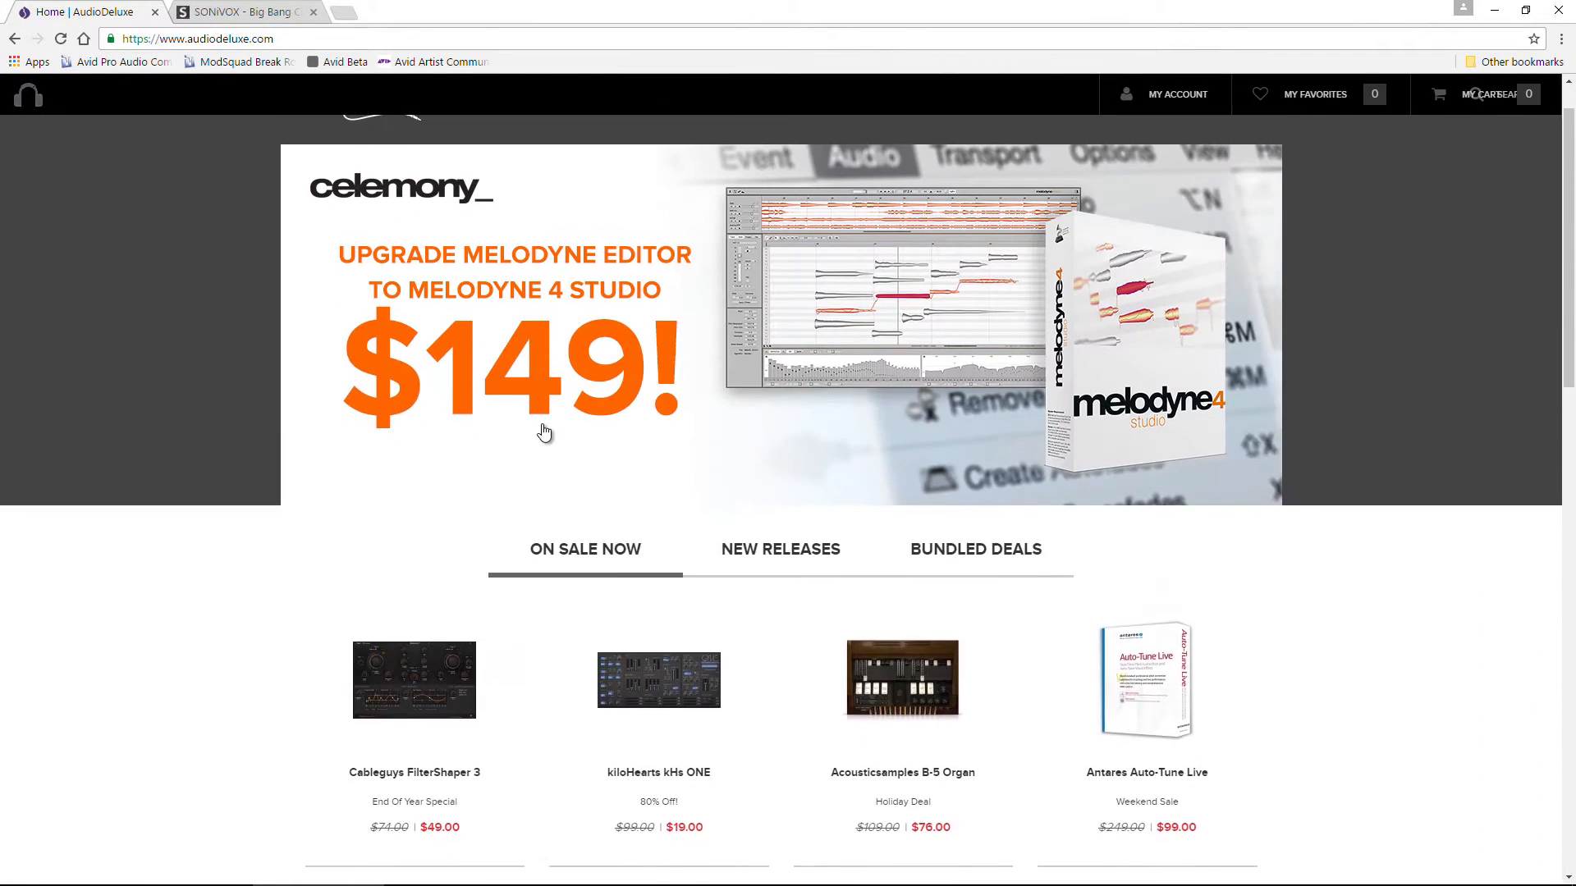
click(217, 12)
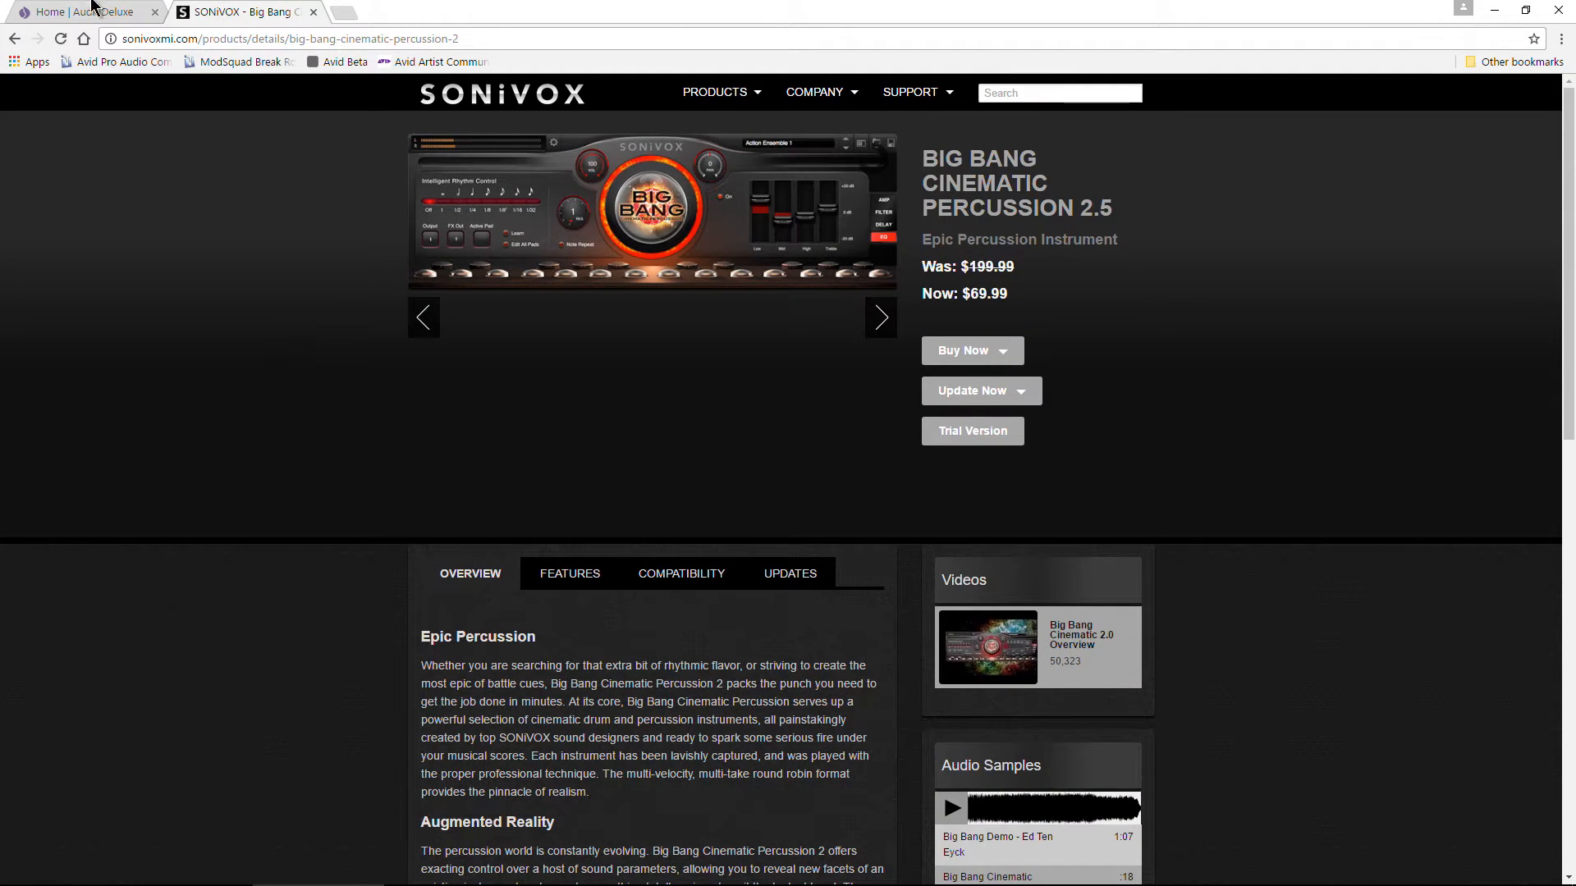
click(92, 11)
scroll(215, 418, down, 3)
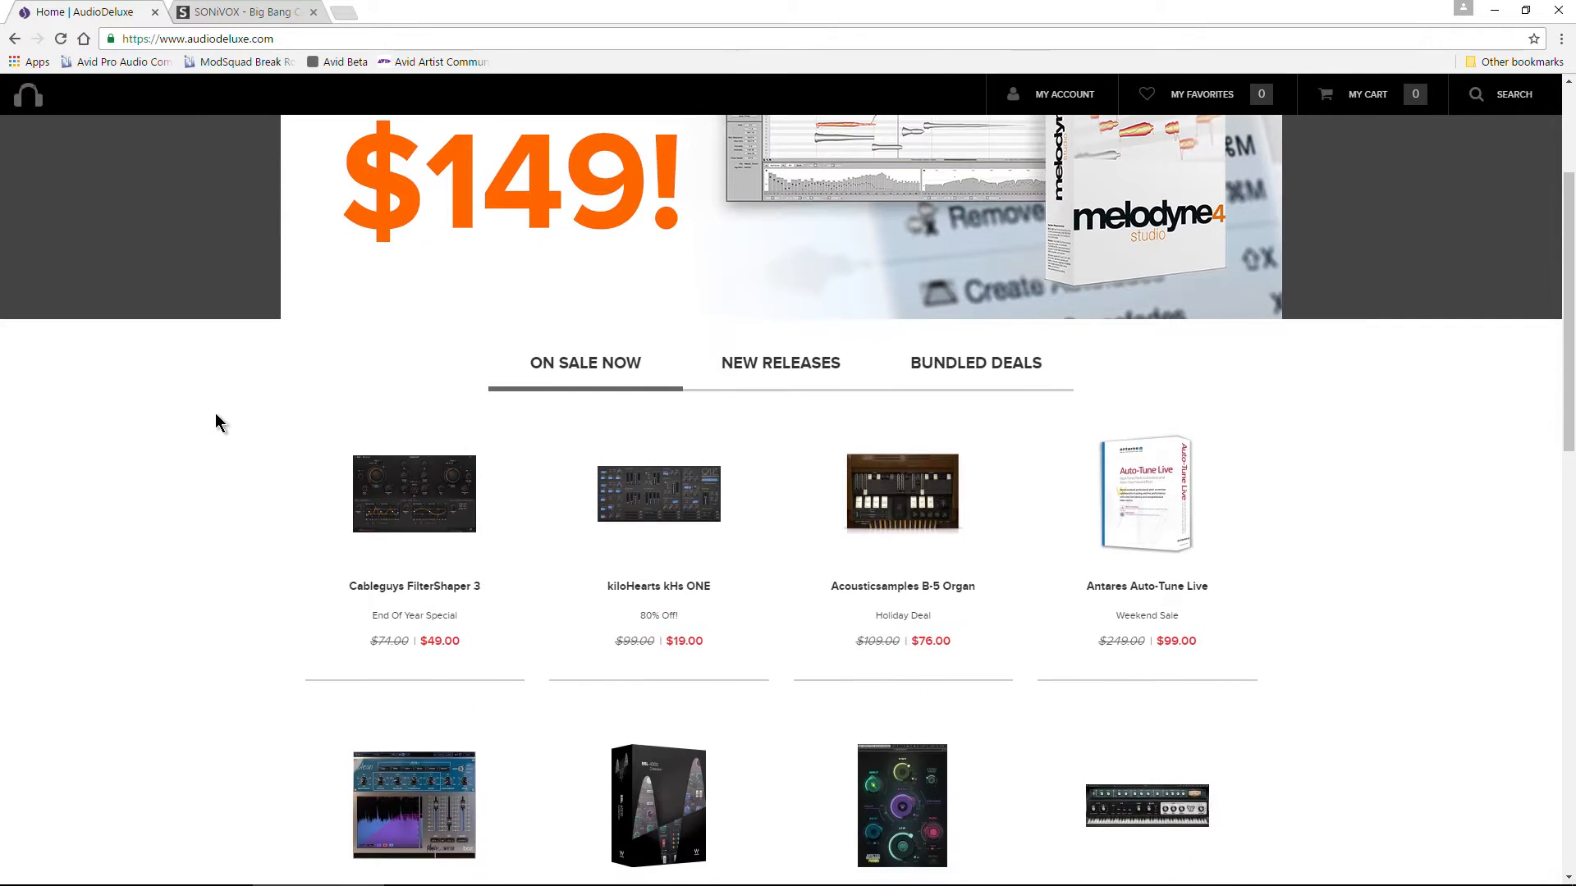
scroll(215, 419, up, 3)
click(230, 19)
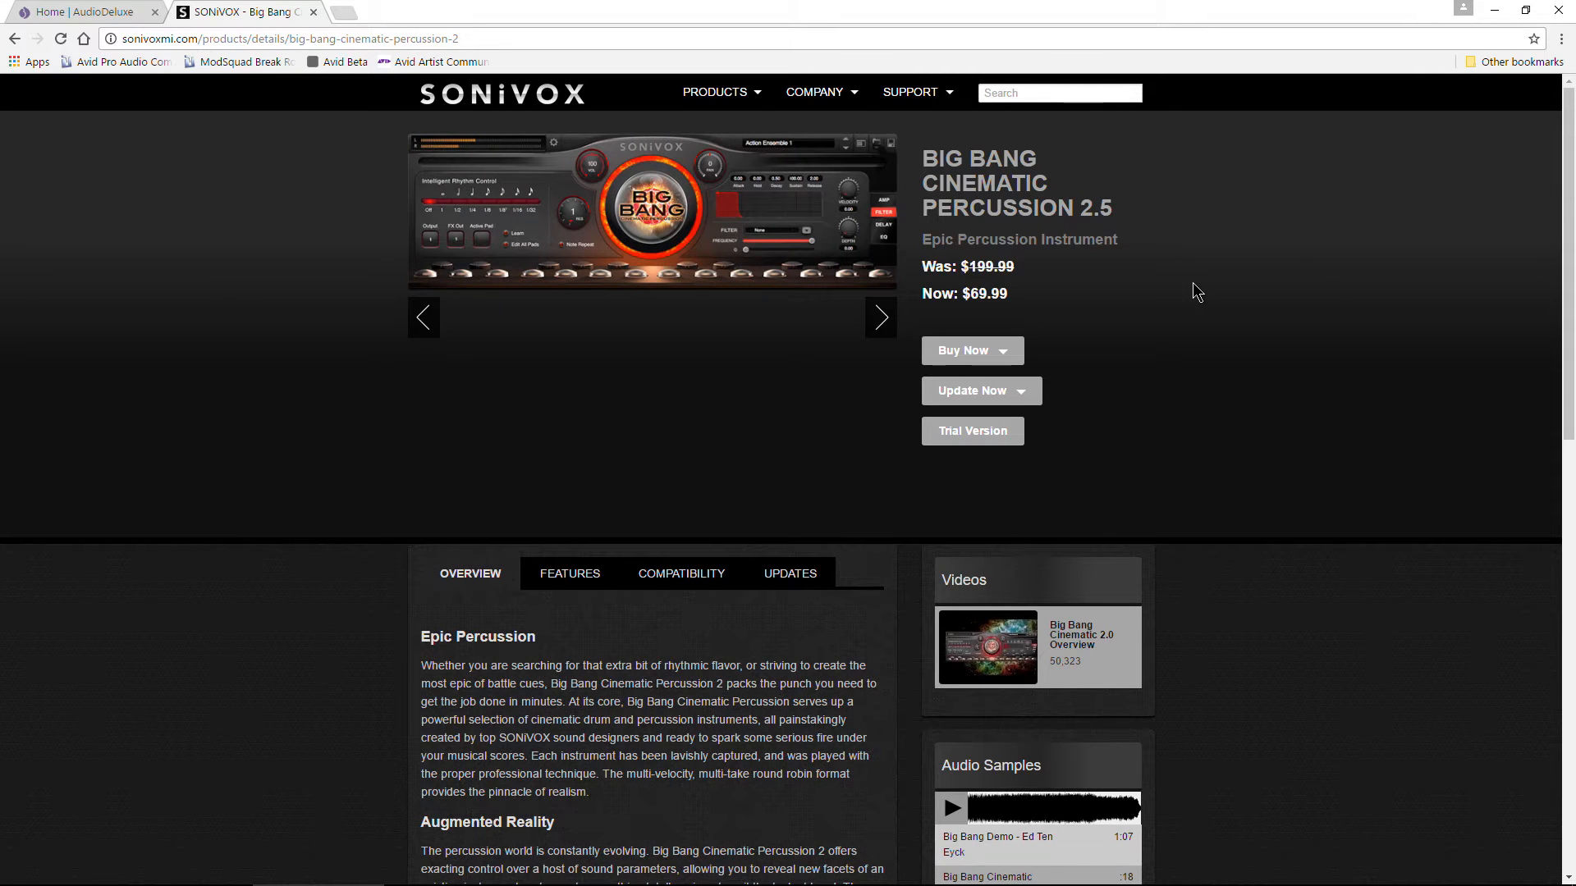
click(78, 13)
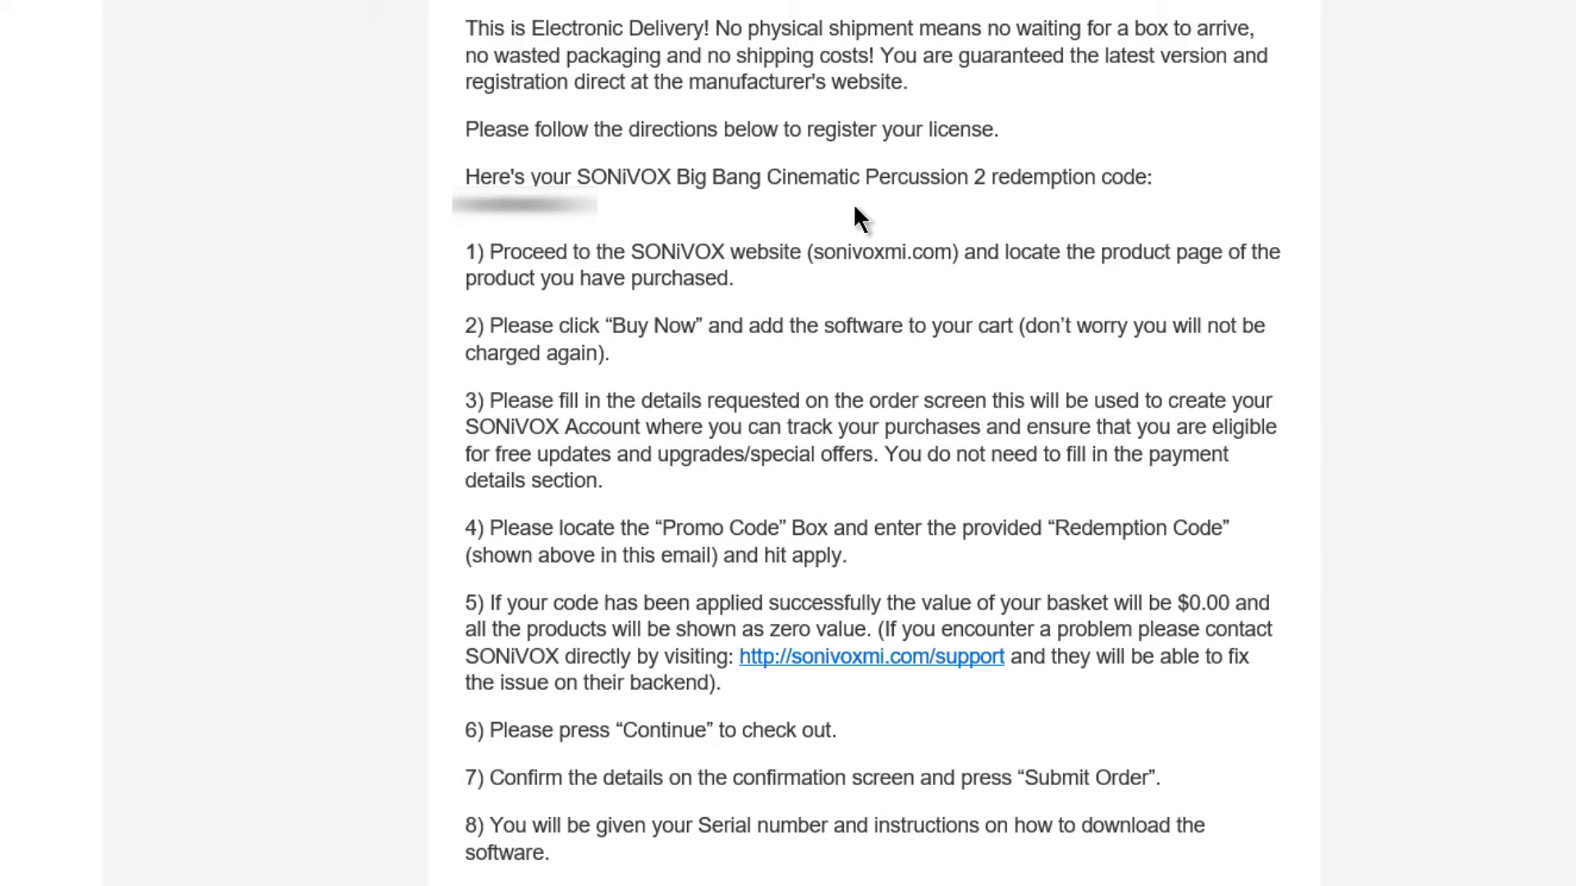
Copy the SONiVOX Big Bang Cinematic Percussion 2 redemption code from the delivery e-mail.
double_click(497, 220)
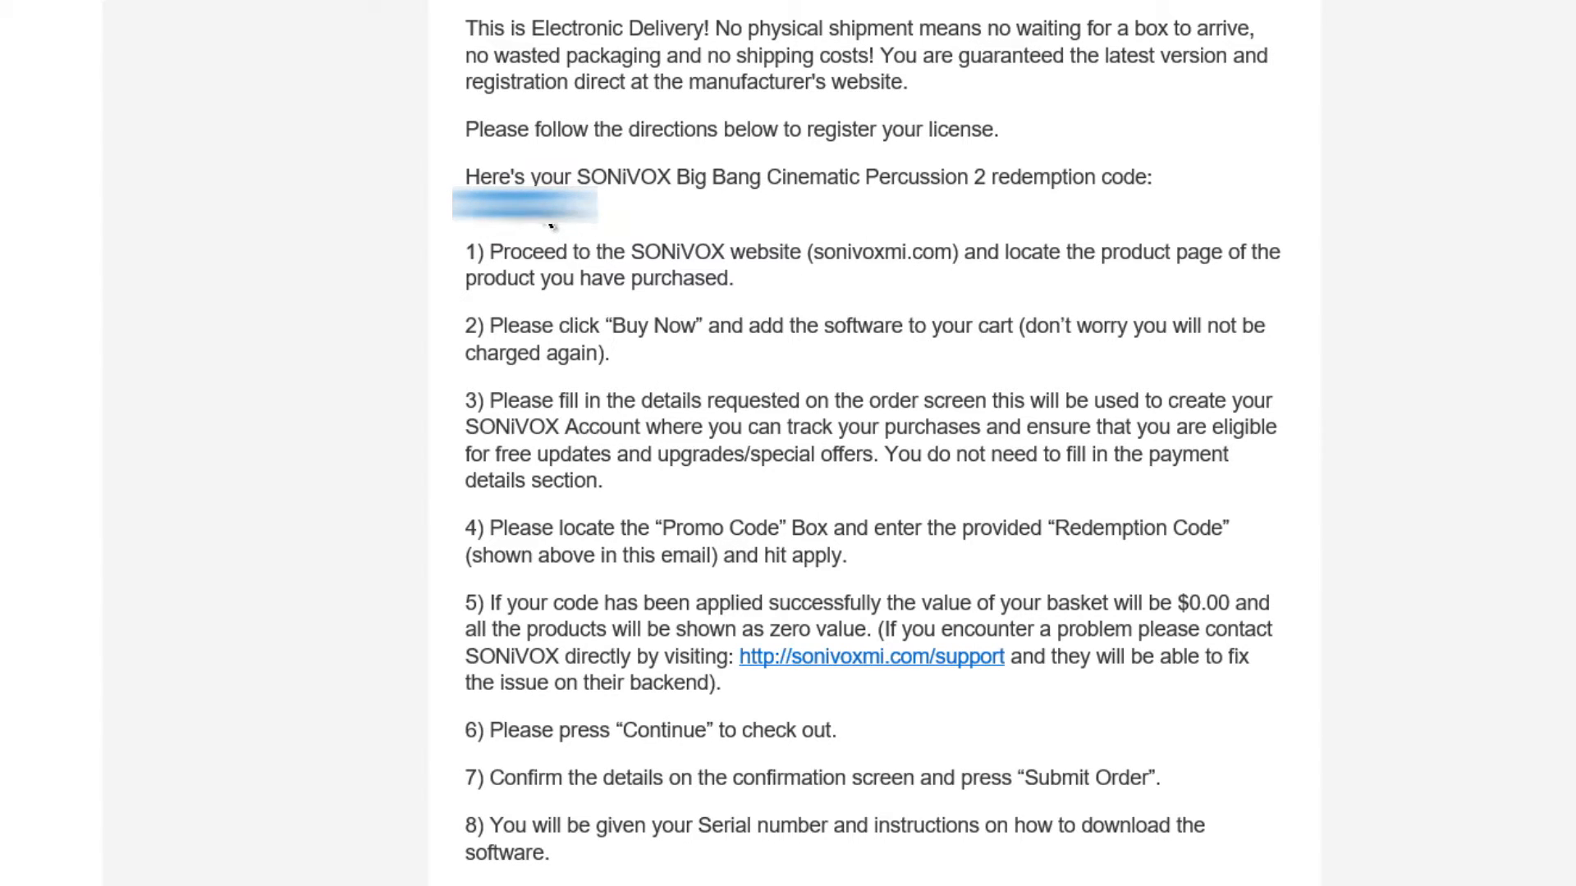
right_click(543, 210)
click(596, 318)
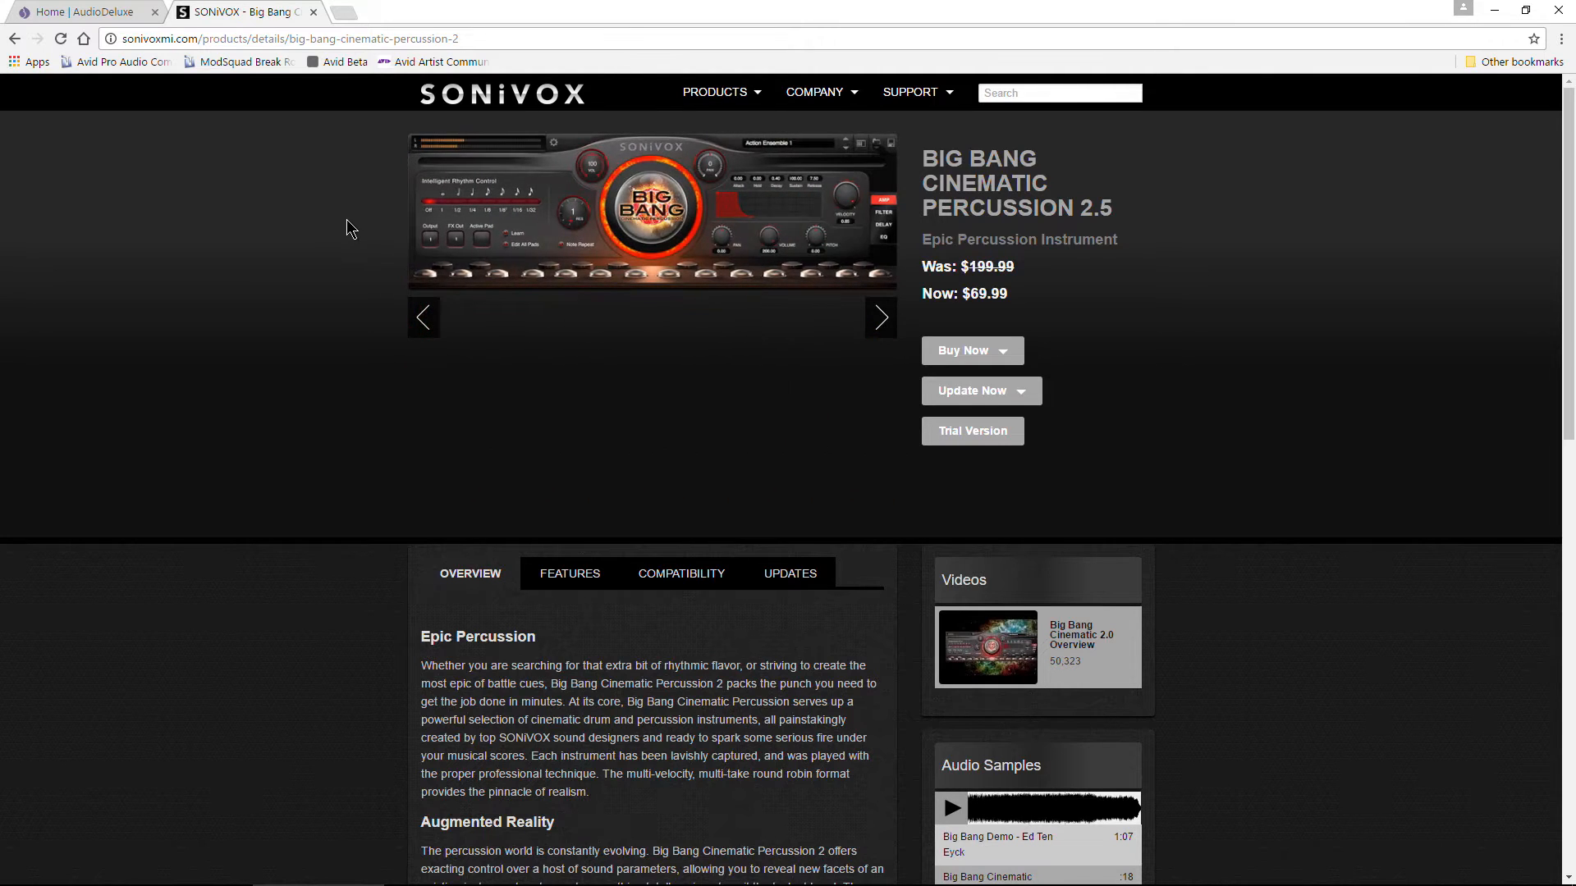
Open the Big Bang Cinematic Percussion product page from the SONiVOX home page and add the Windows version to the cart.
click(725, 97)
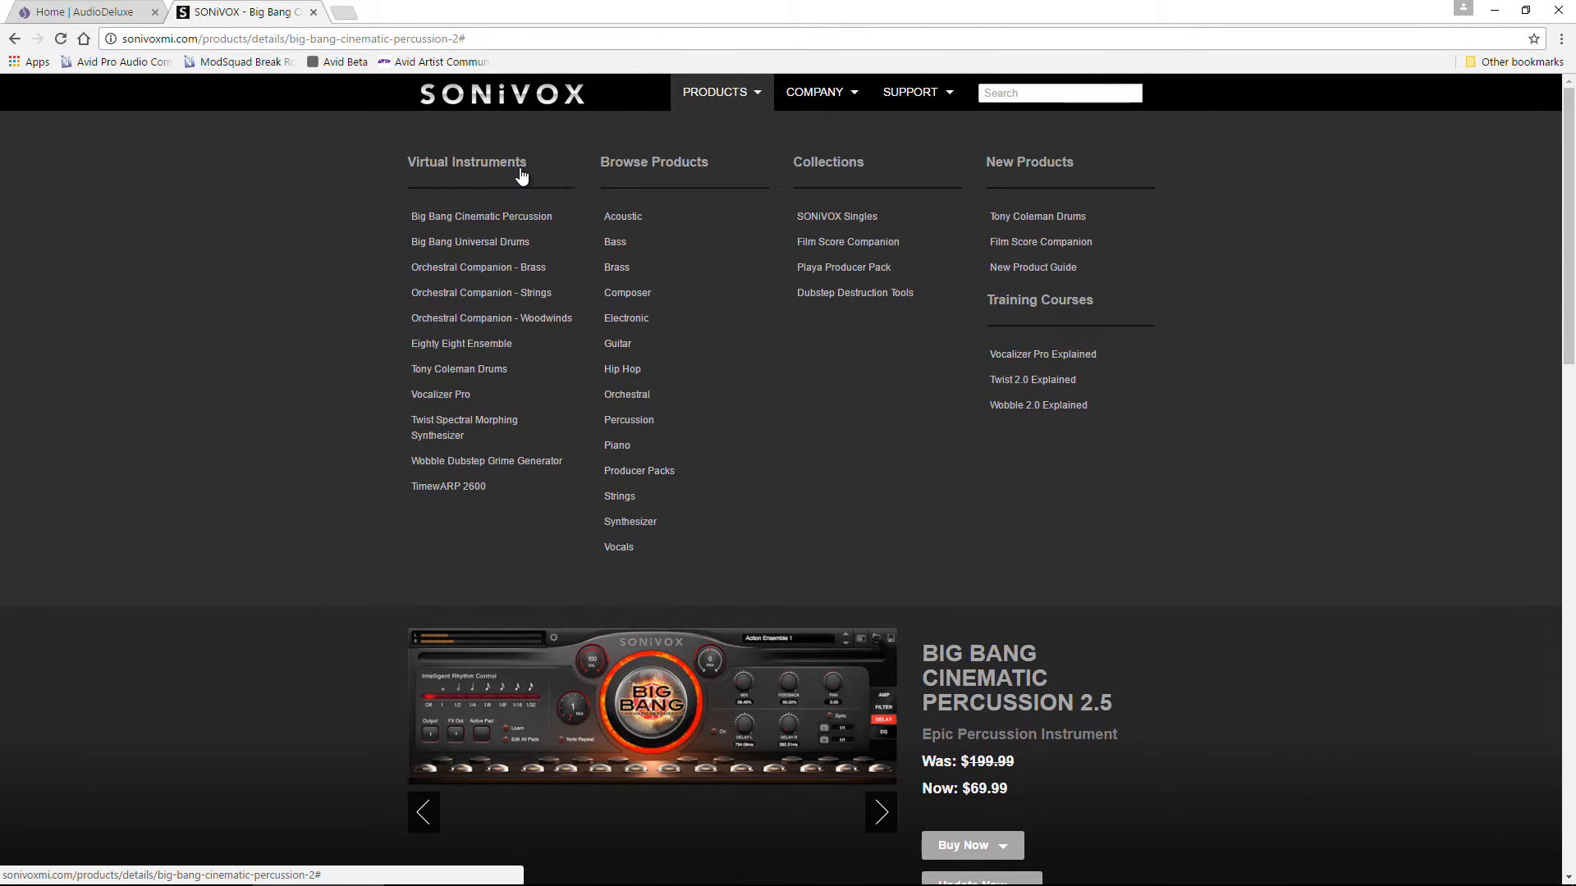
click(470, 101)
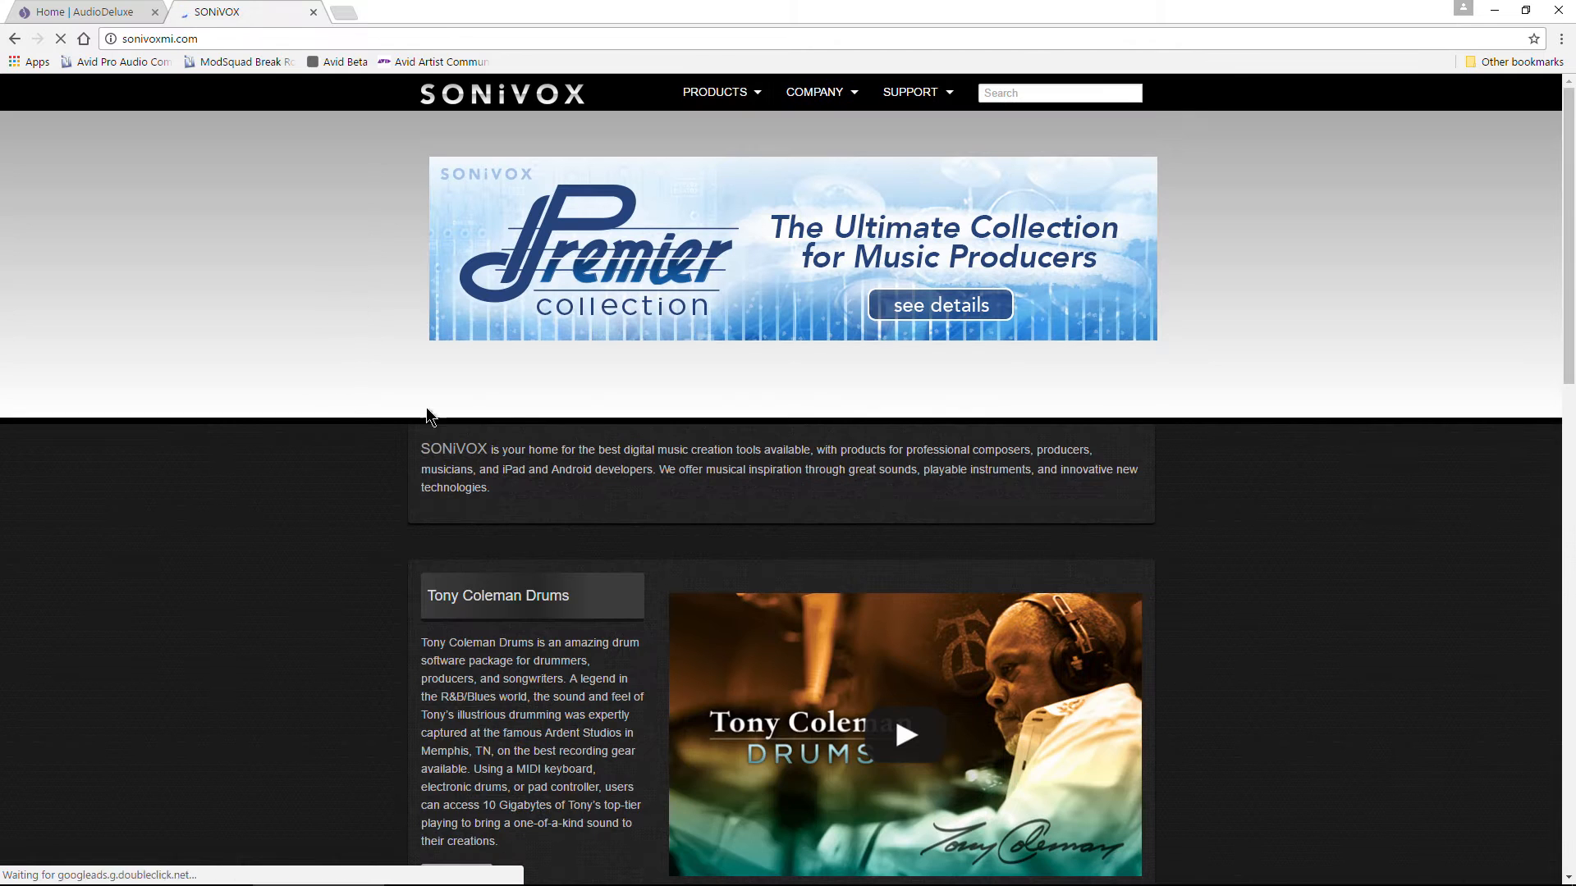
click(749, 98)
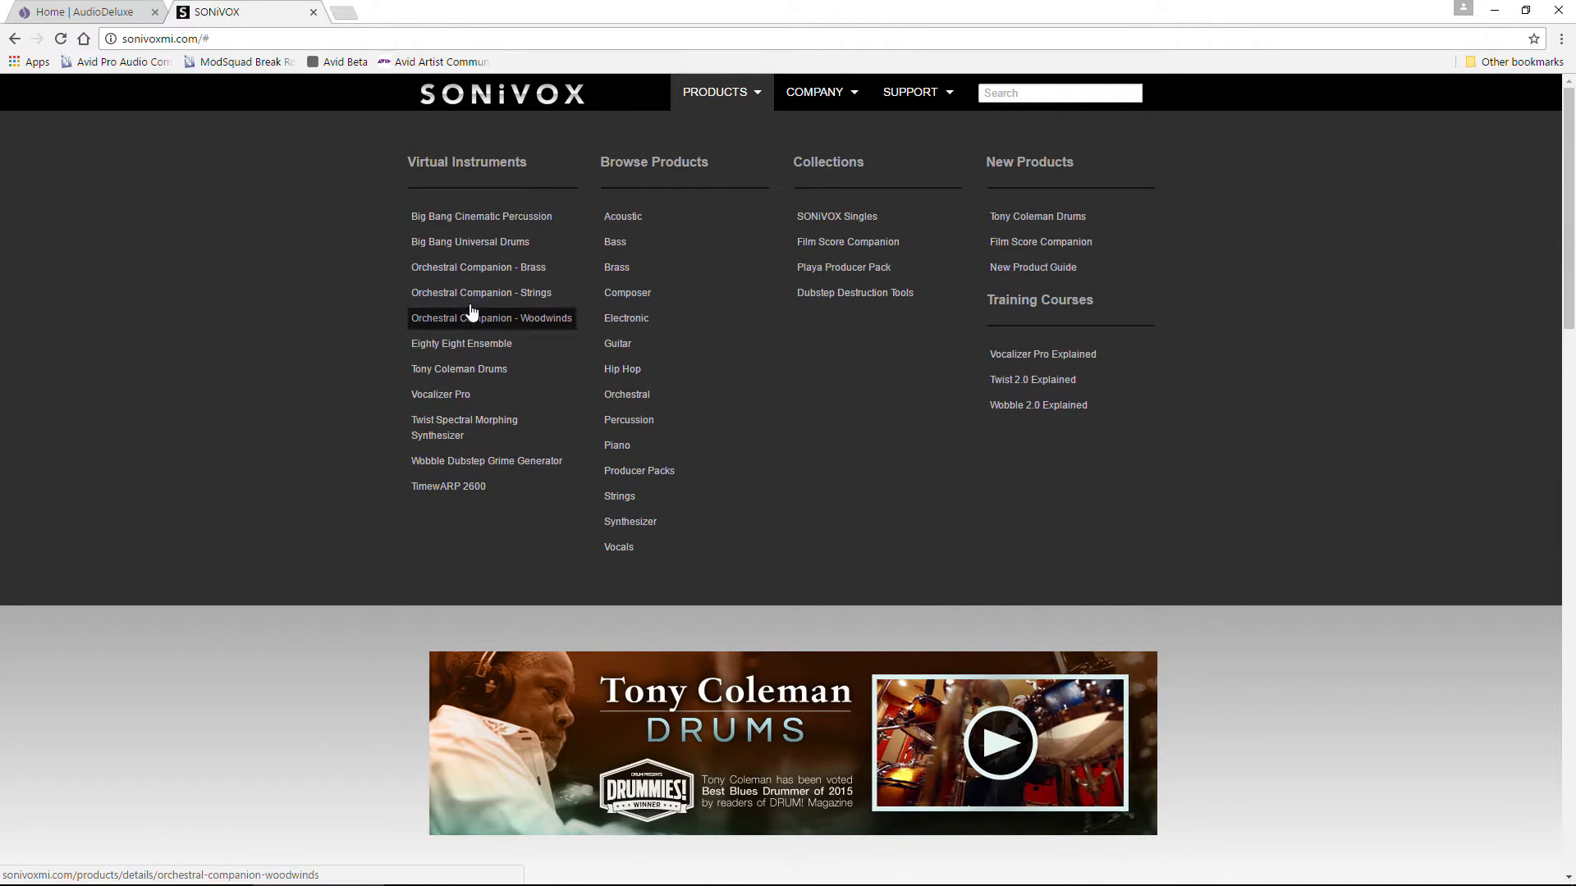
click(536, 218)
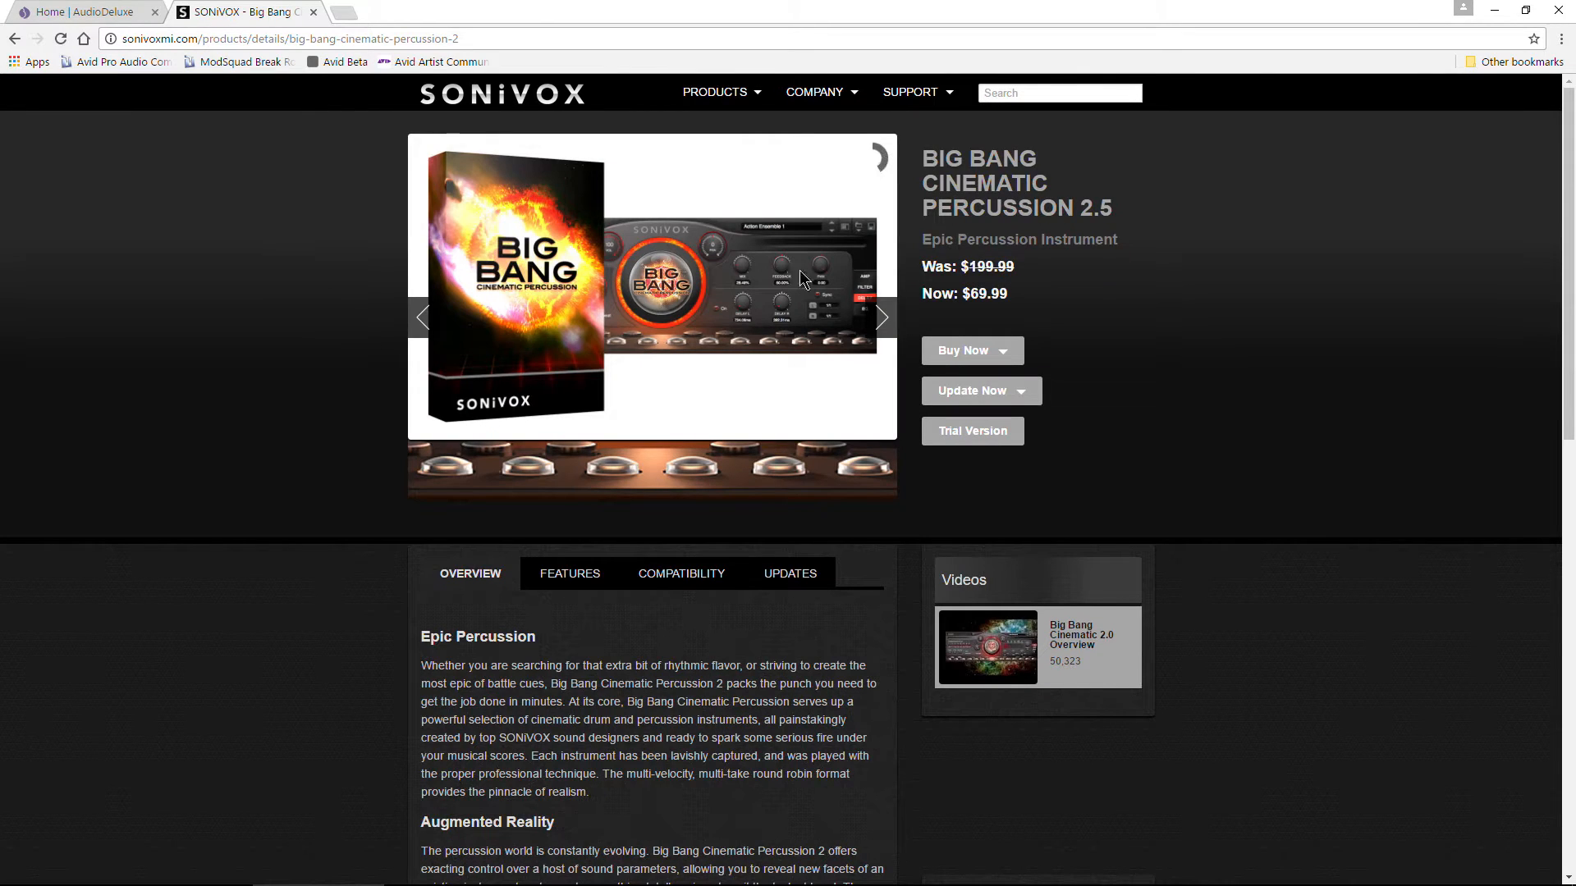
click(993, 353)
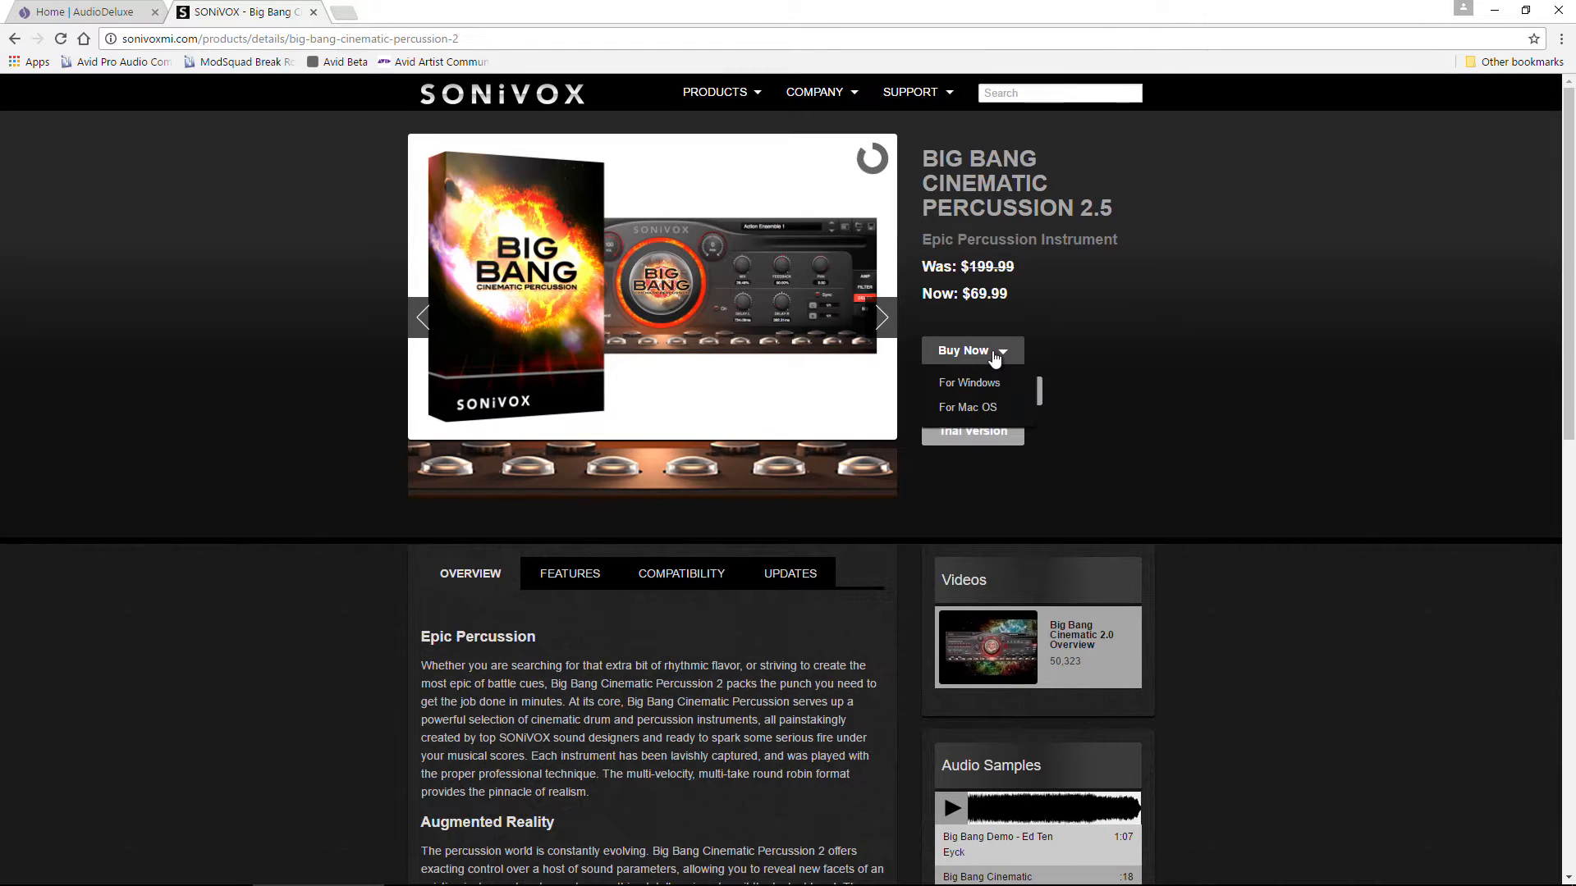
click(989, 406)
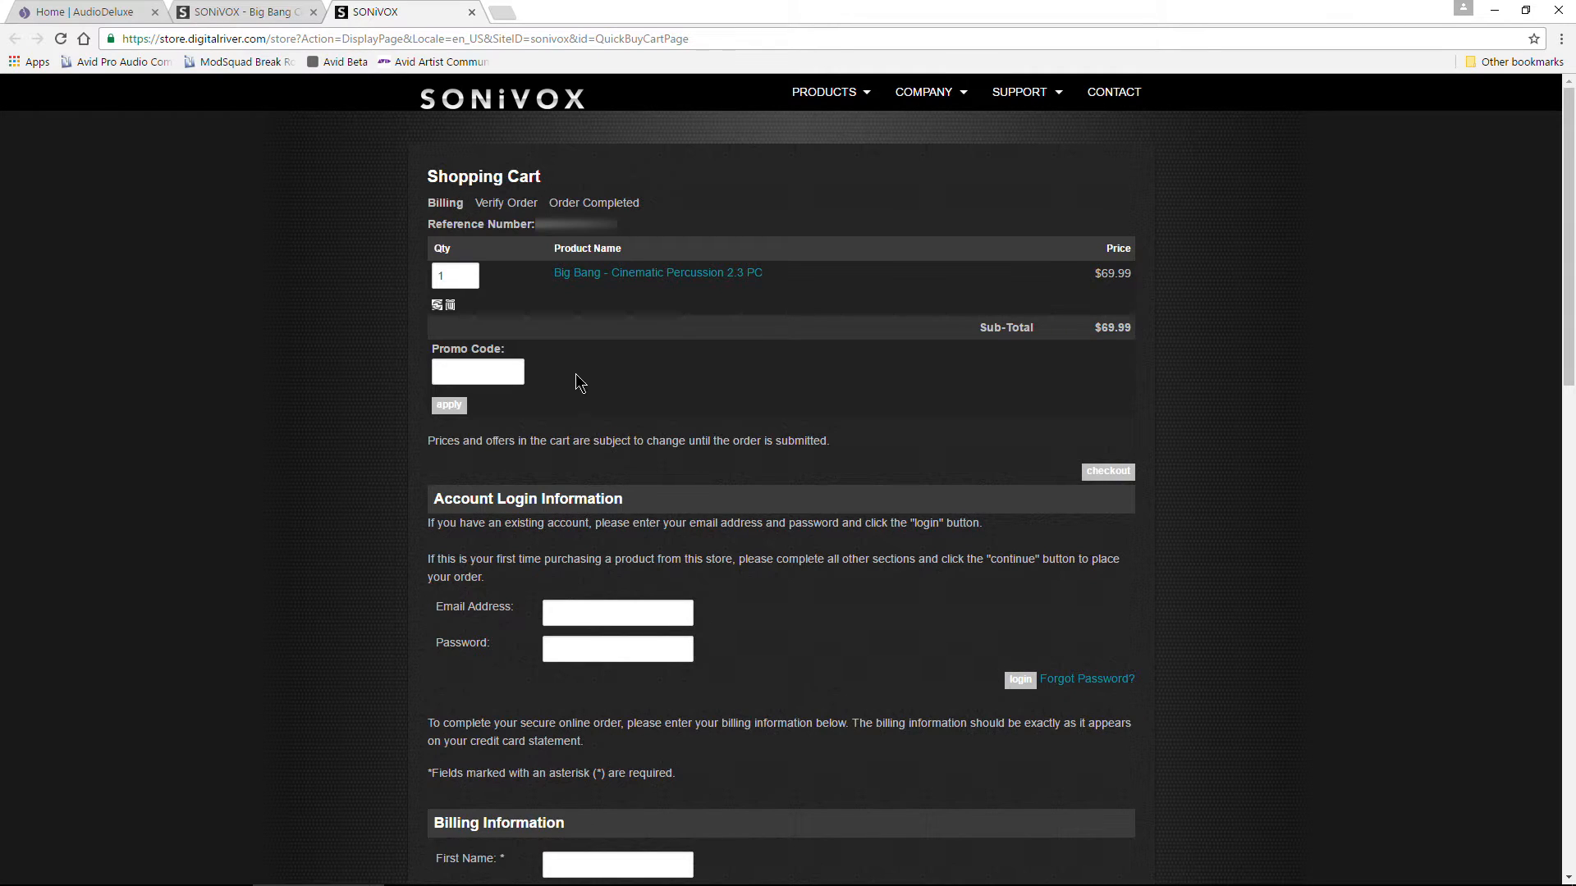
Paste the copied redemption code as the cart's promo code and apply it.
click(480, 372)
right_click(480, 372)
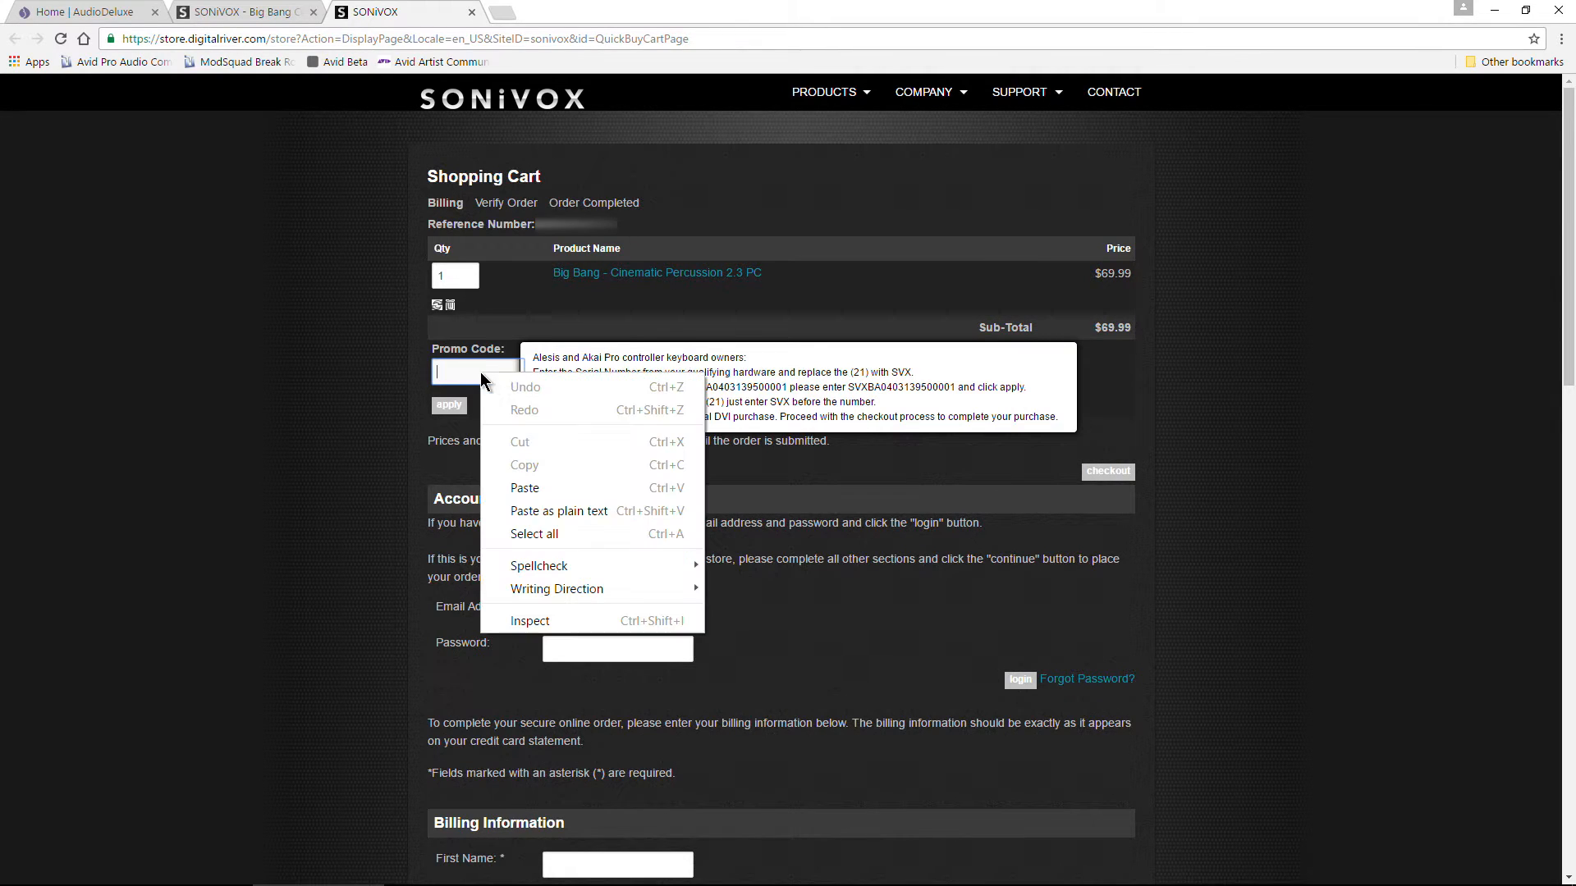
click(525, 488)
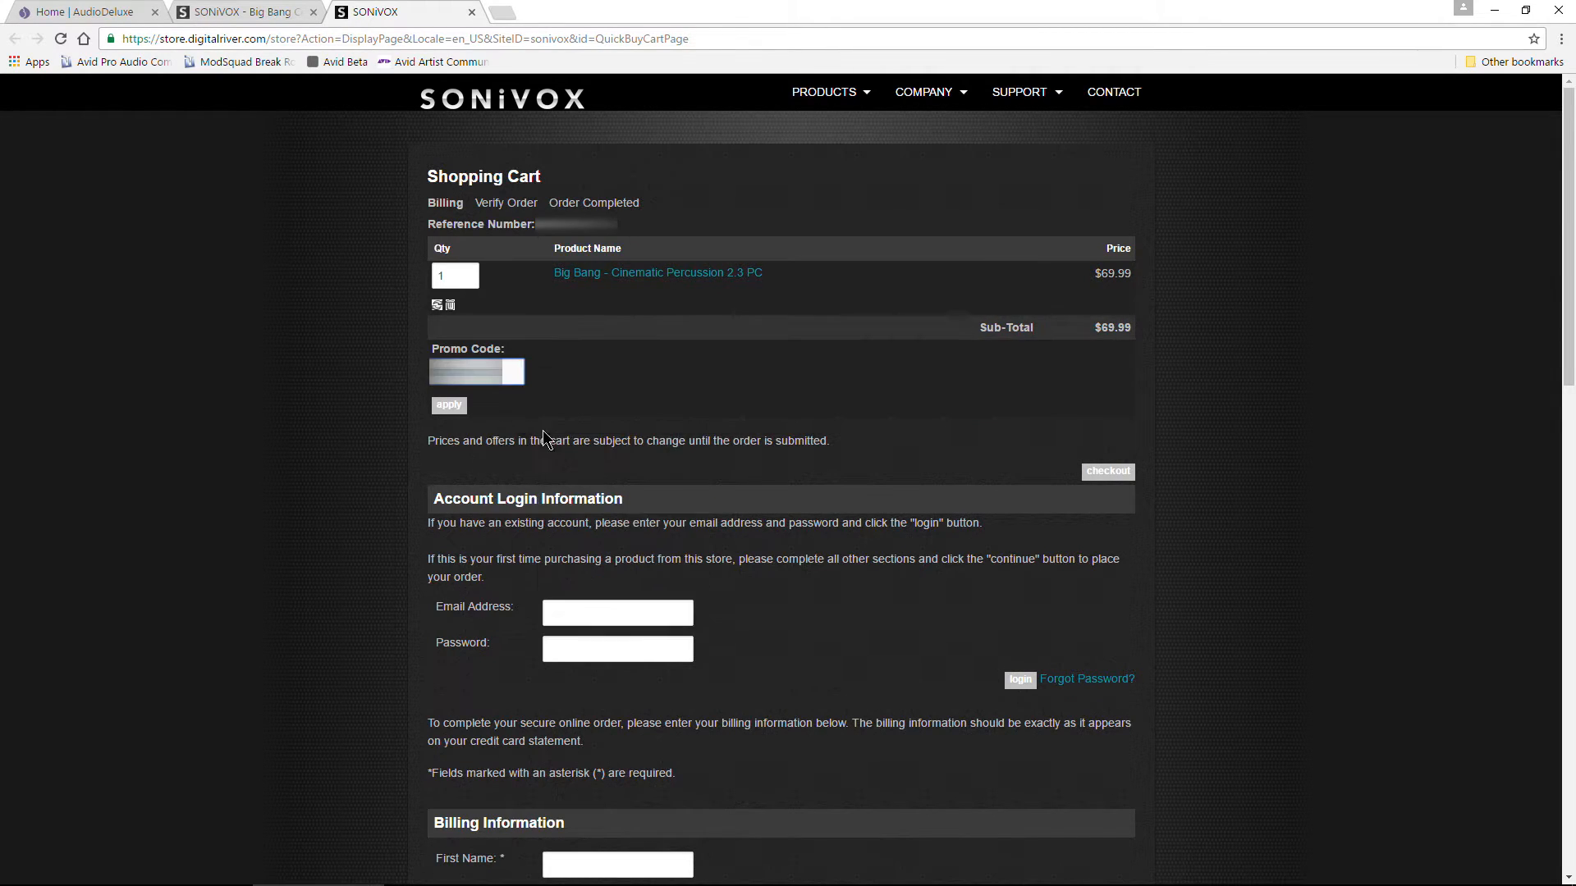
click(456, 411)
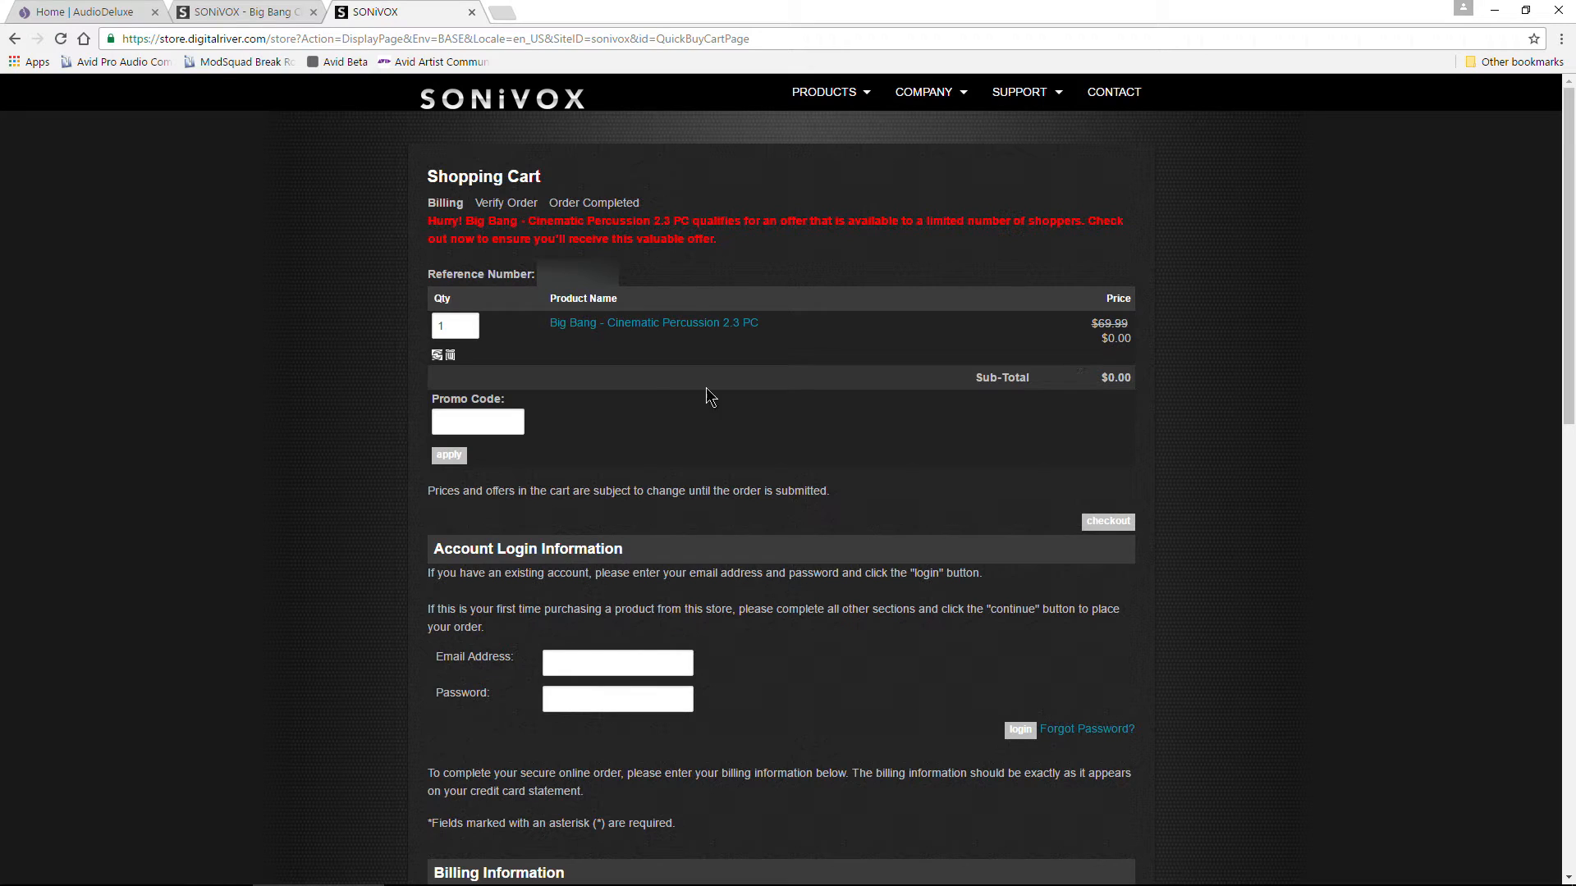
Log in to the existing store account with its e-mail and password, and continue with the Default billing information.
scroll(677, 379, down, 4)
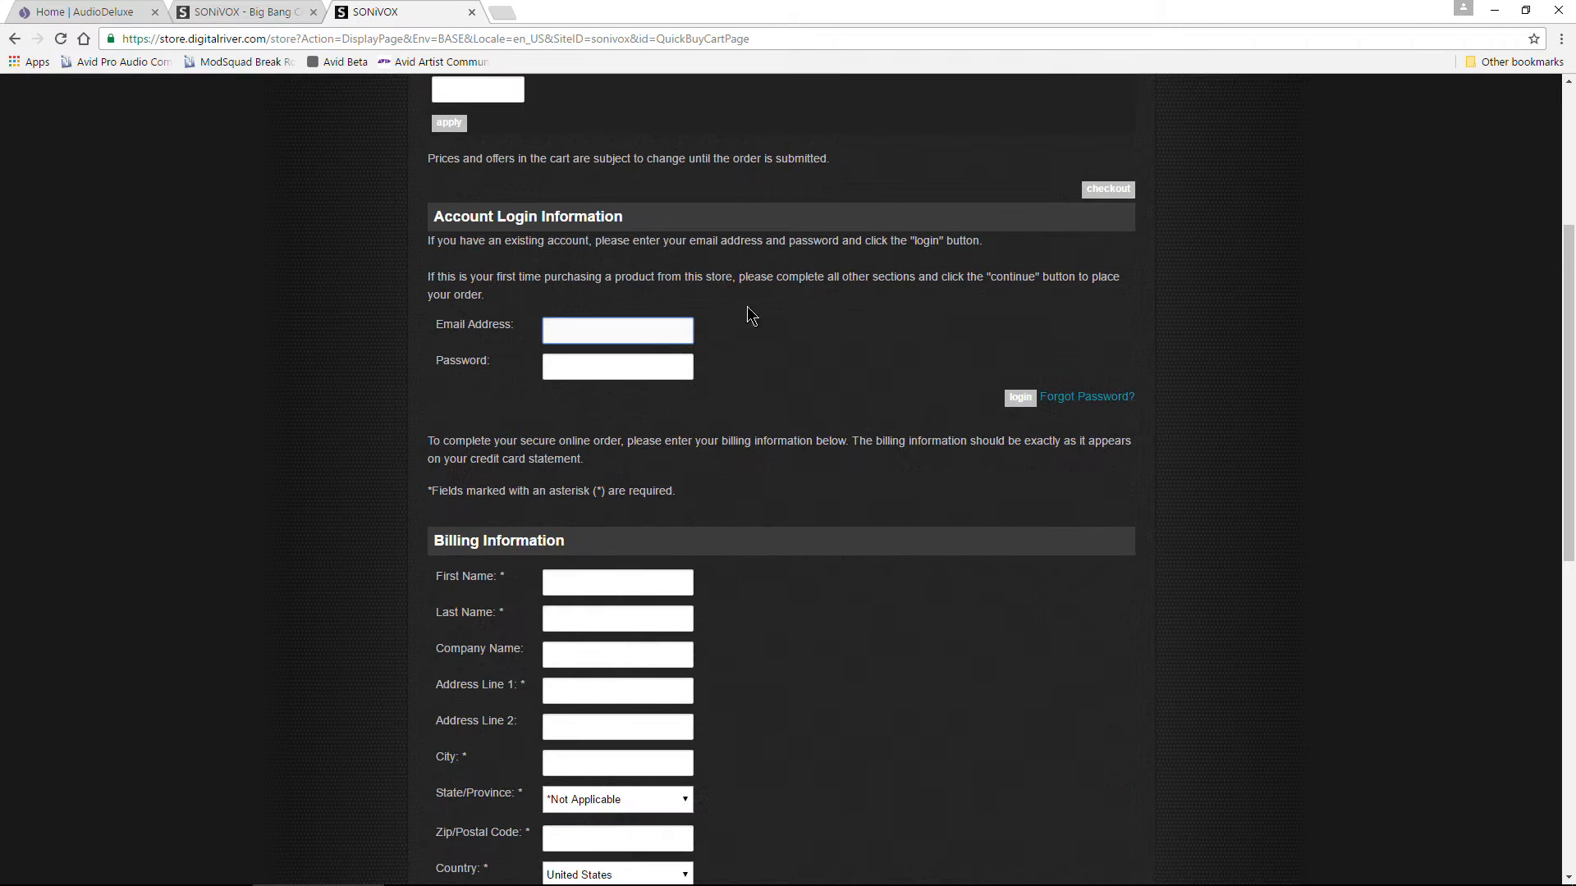
click(621, 333)
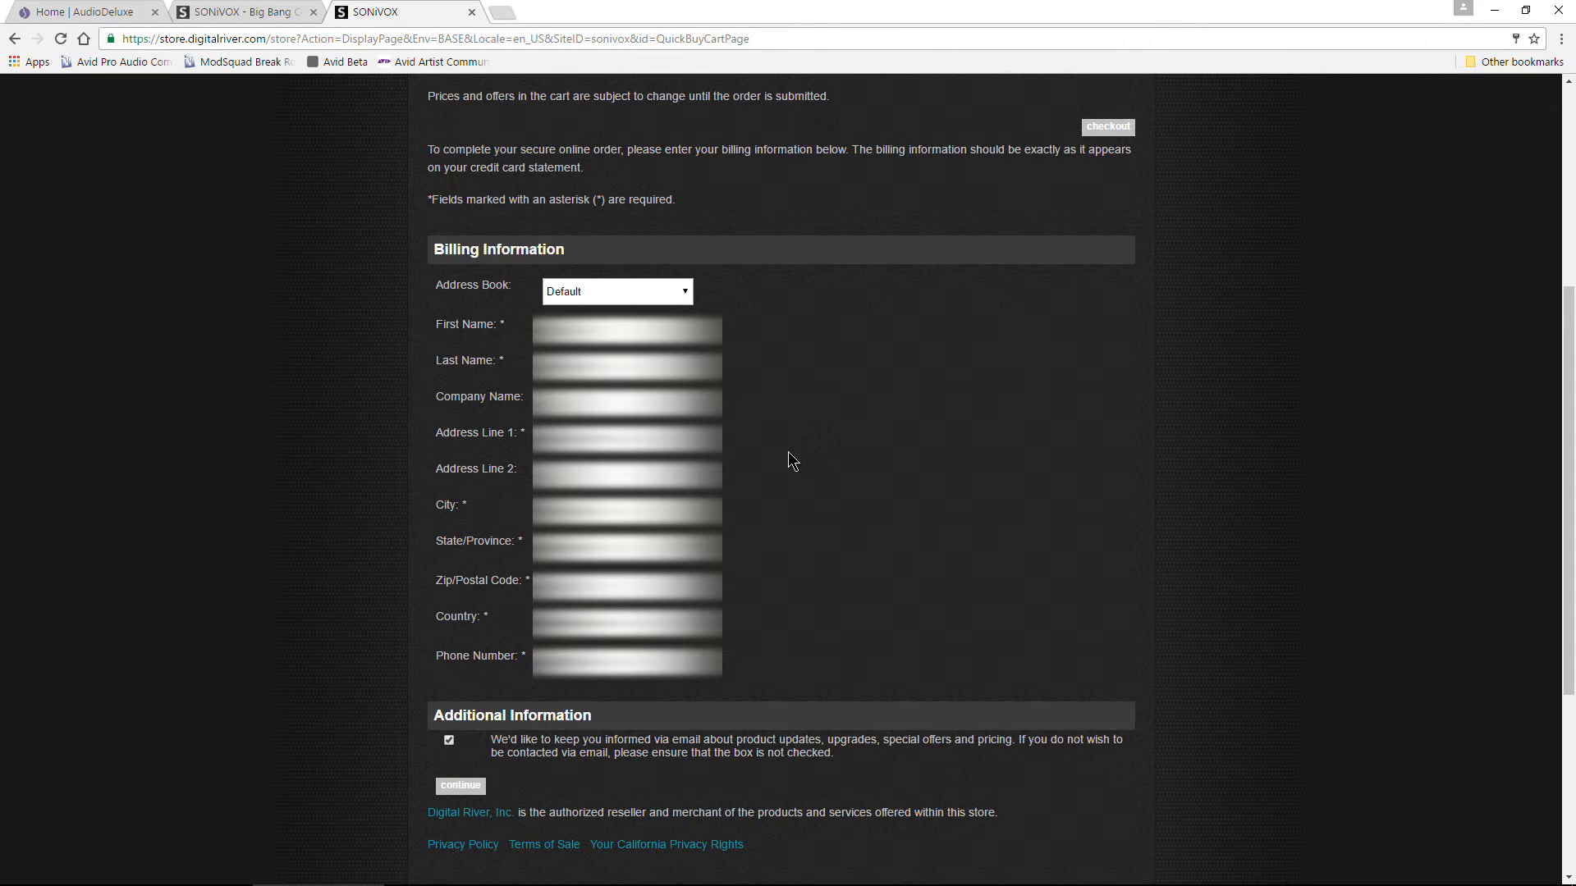
scroll(848, 458, down, 2)
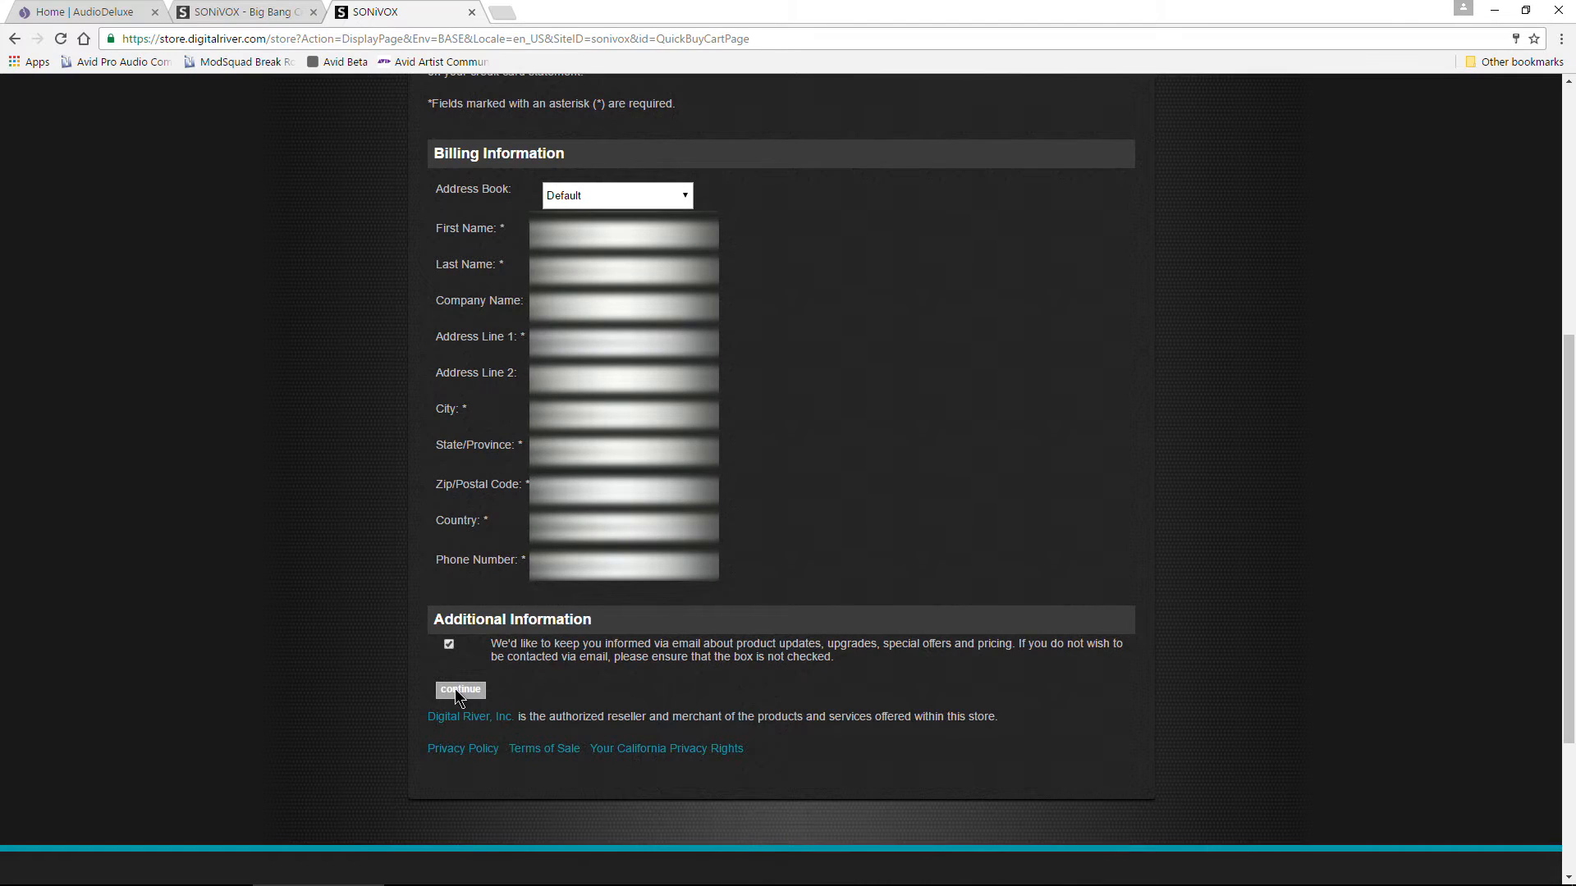
click(456, 690)
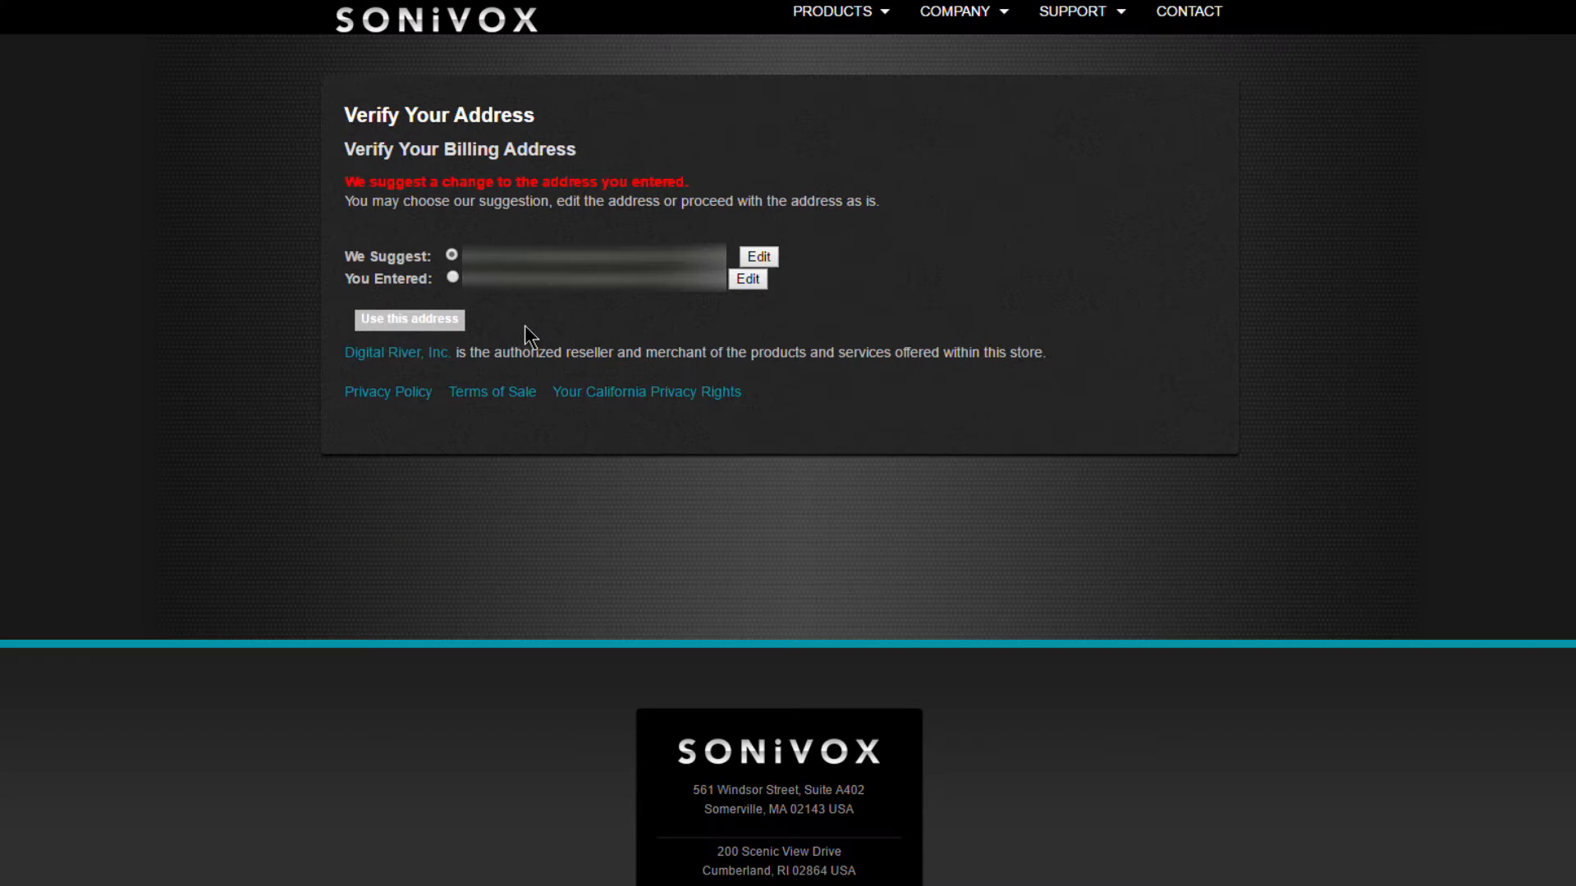
Accept the suggested billing address and submit the order for Big Bang - Cinematic Percussion 2.3 PC.
click(431, 322)
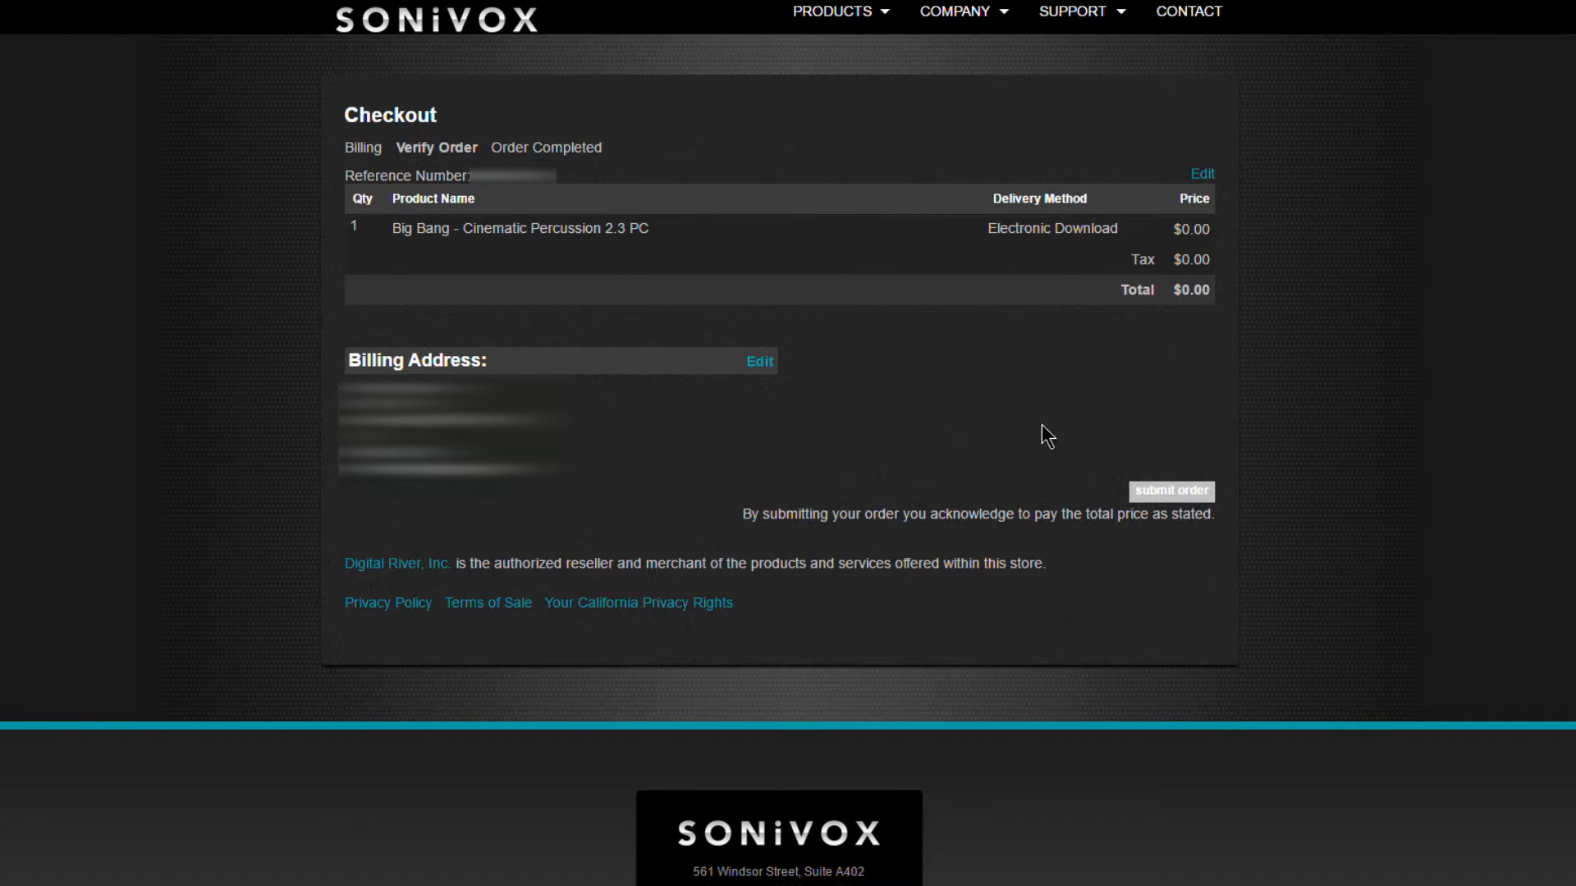
click(1168, 493)
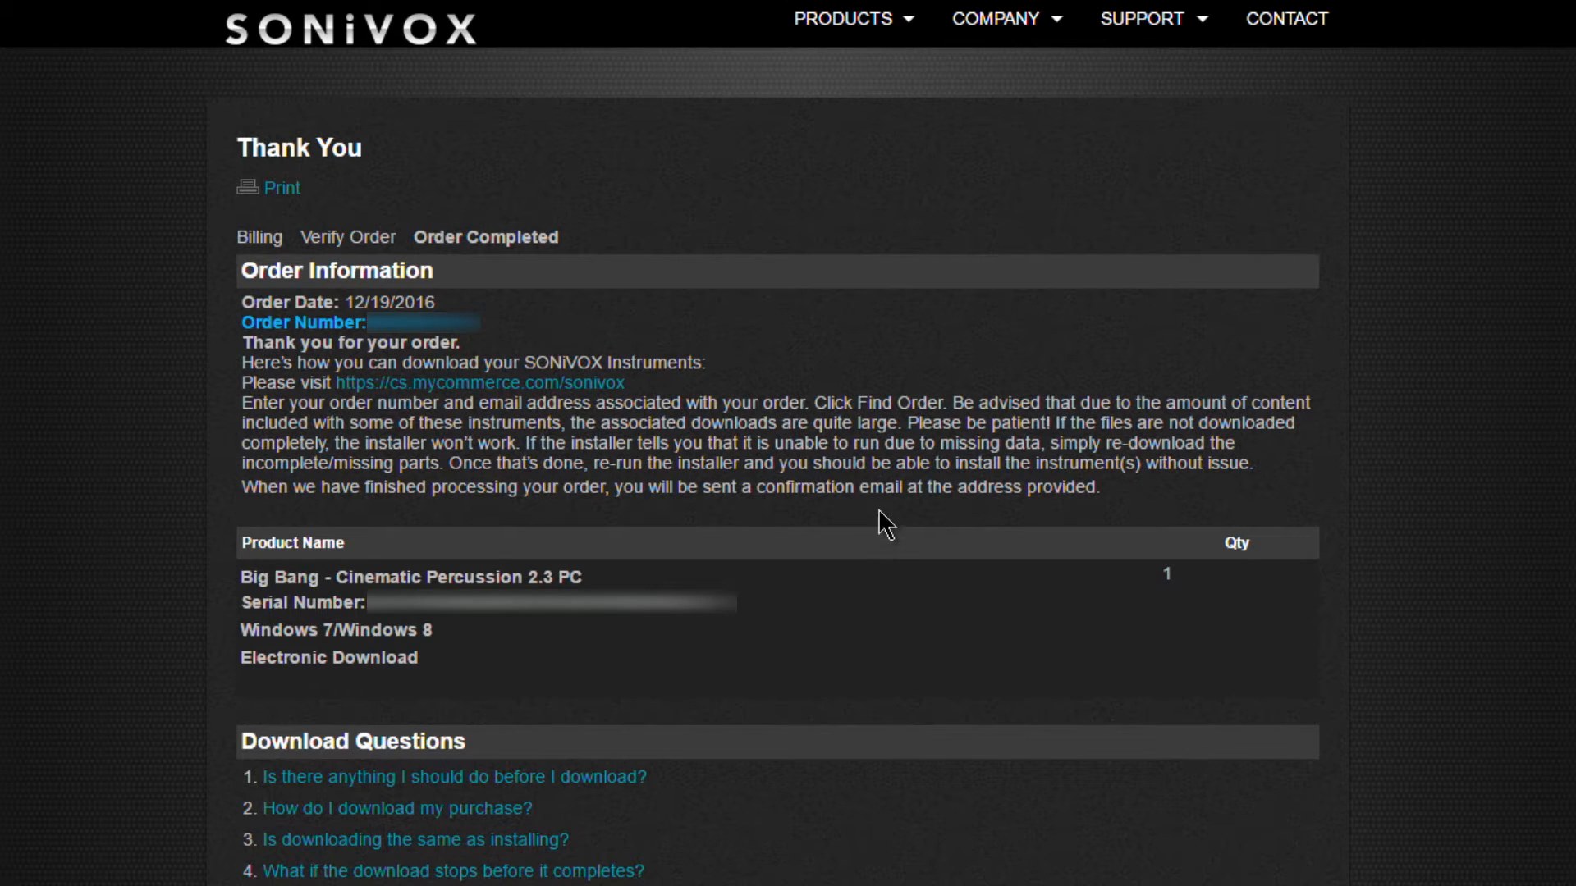
Open the SONiVOX download link from the order confirmation and copy the order number.
click(608, 386)
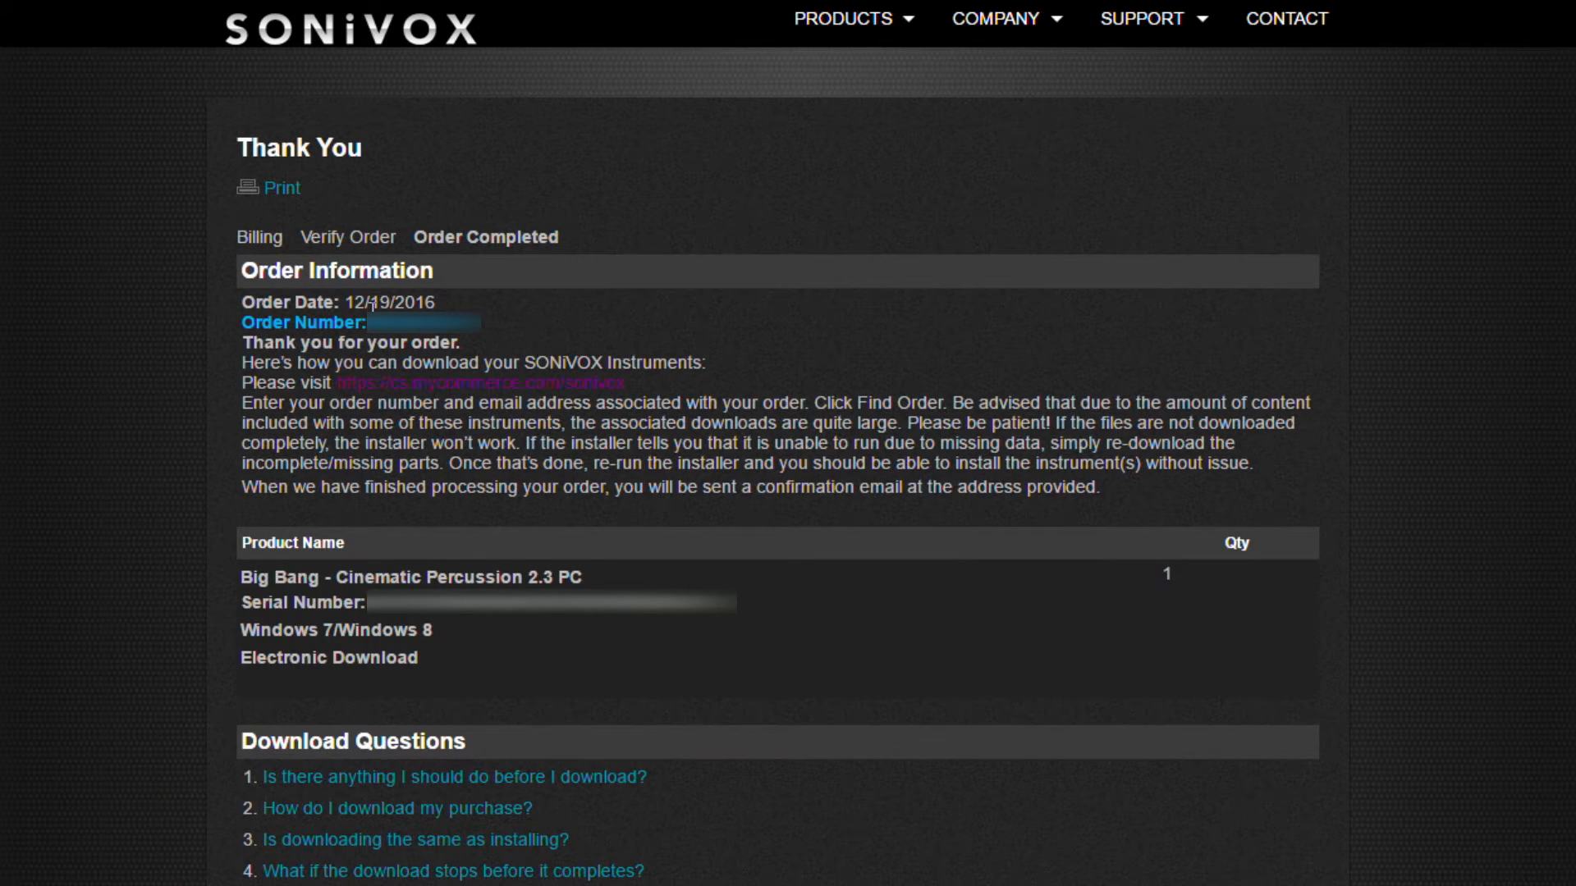
drag(383, 306, 465, 309)
right_click(413, 307)
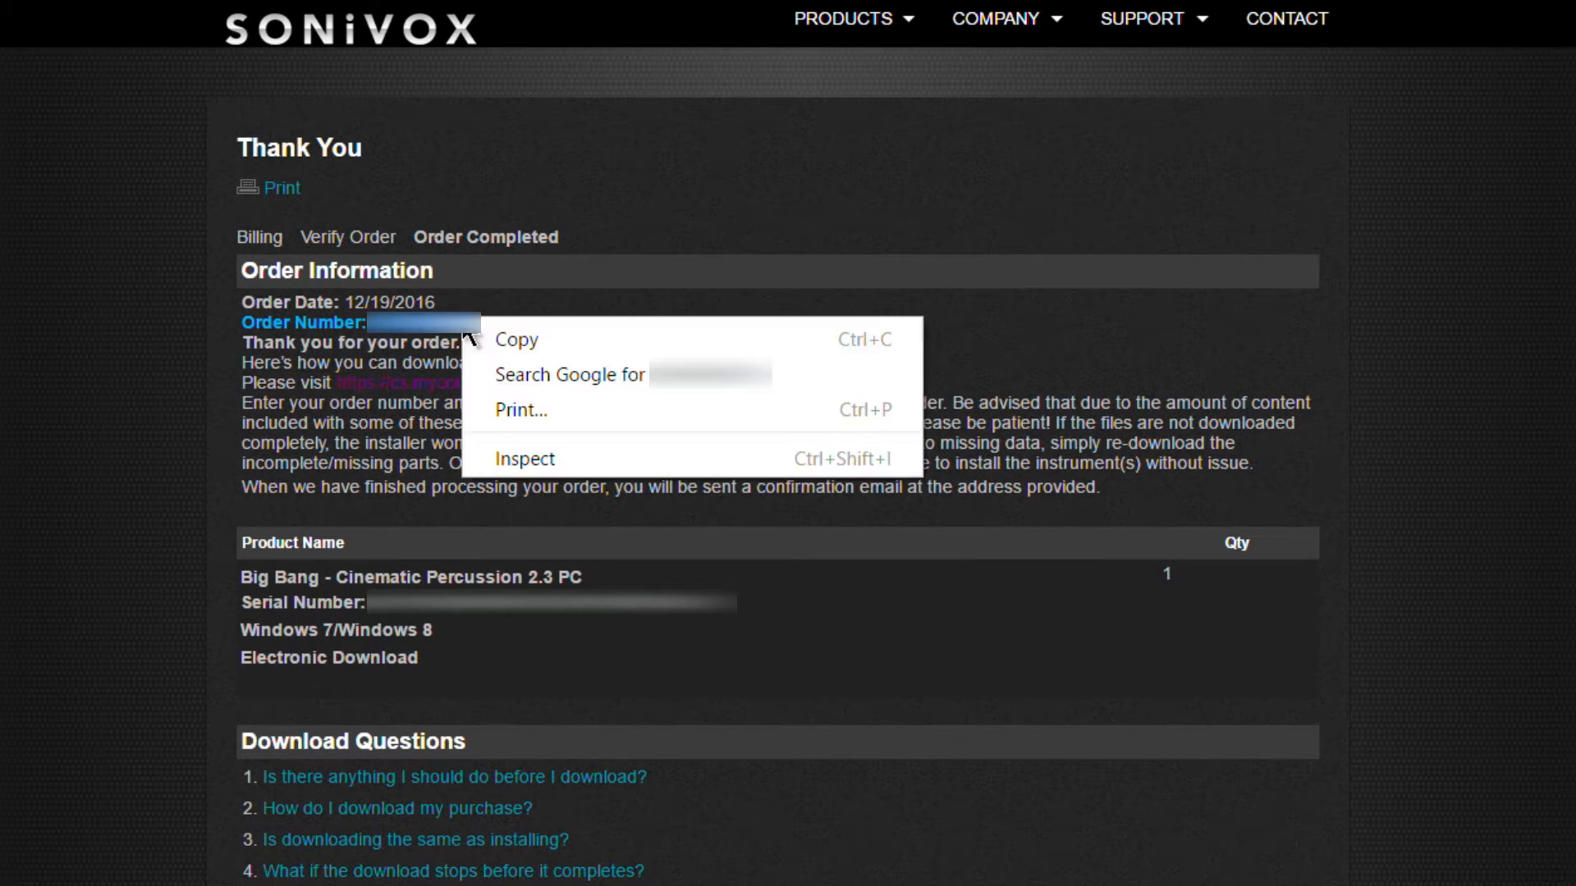
click(569, 336)
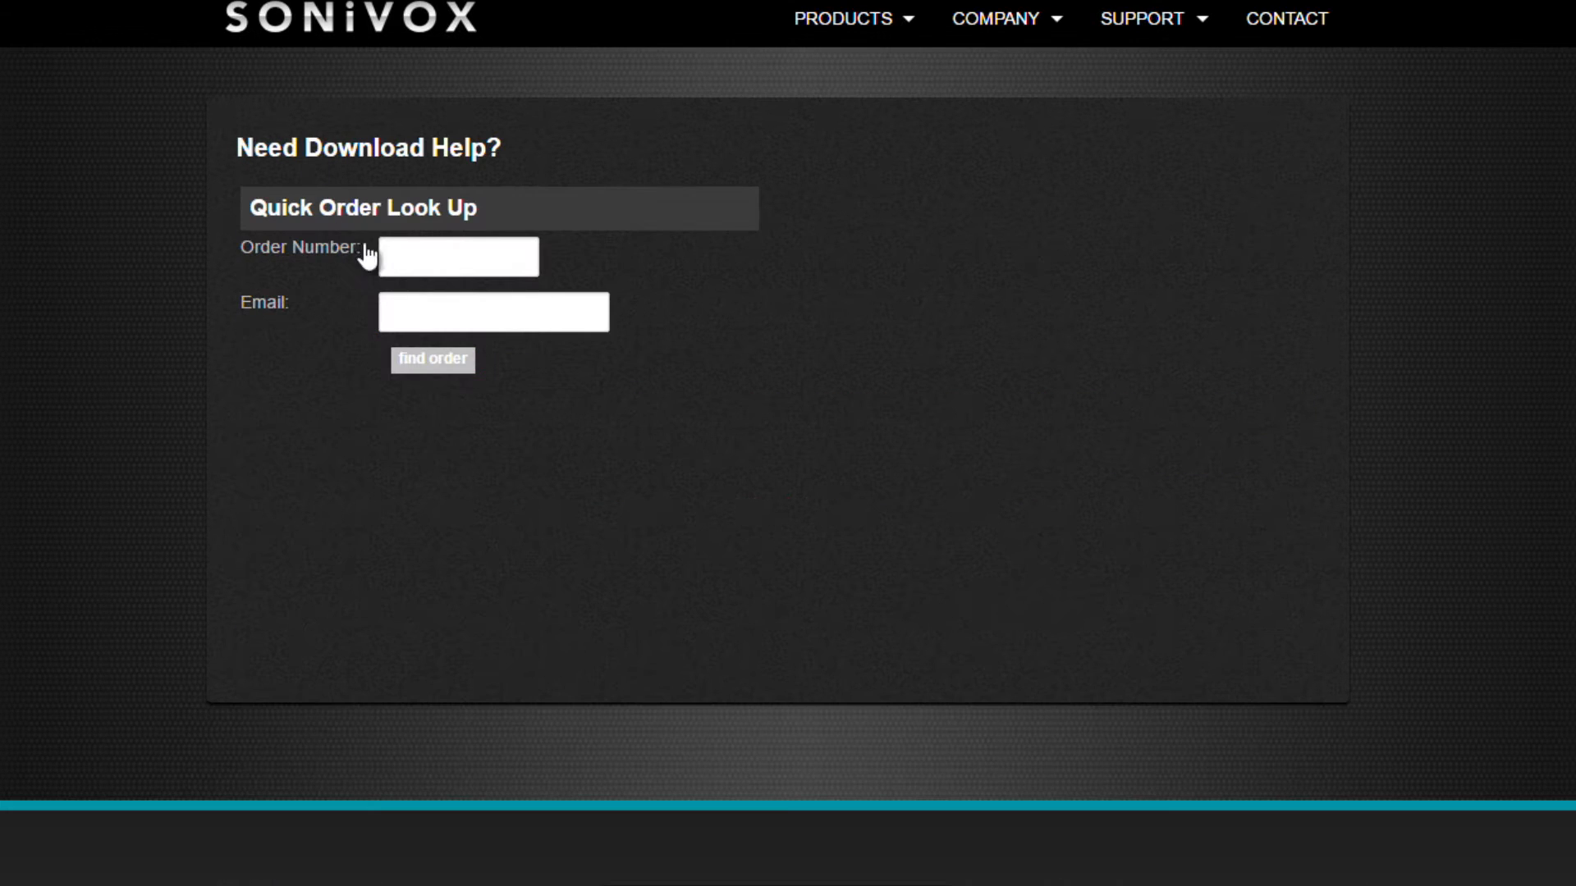
Look up the order by pasting the order number and filling in the associated e-mail address.
click(407, 254)
right_click(408, 257)
click(499, 427)
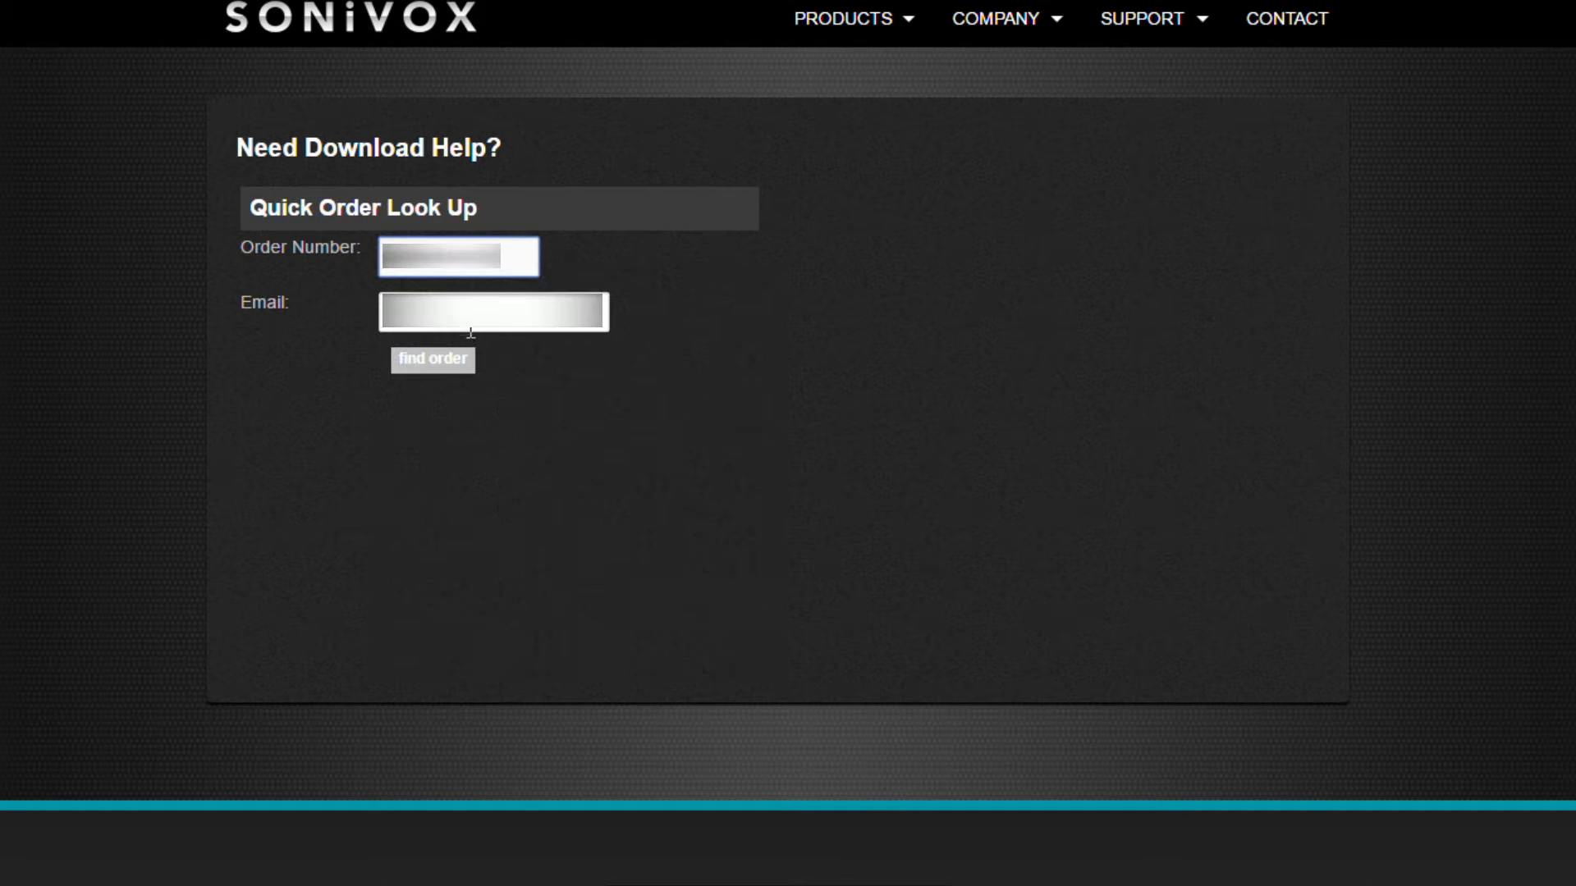
click(467, 328)
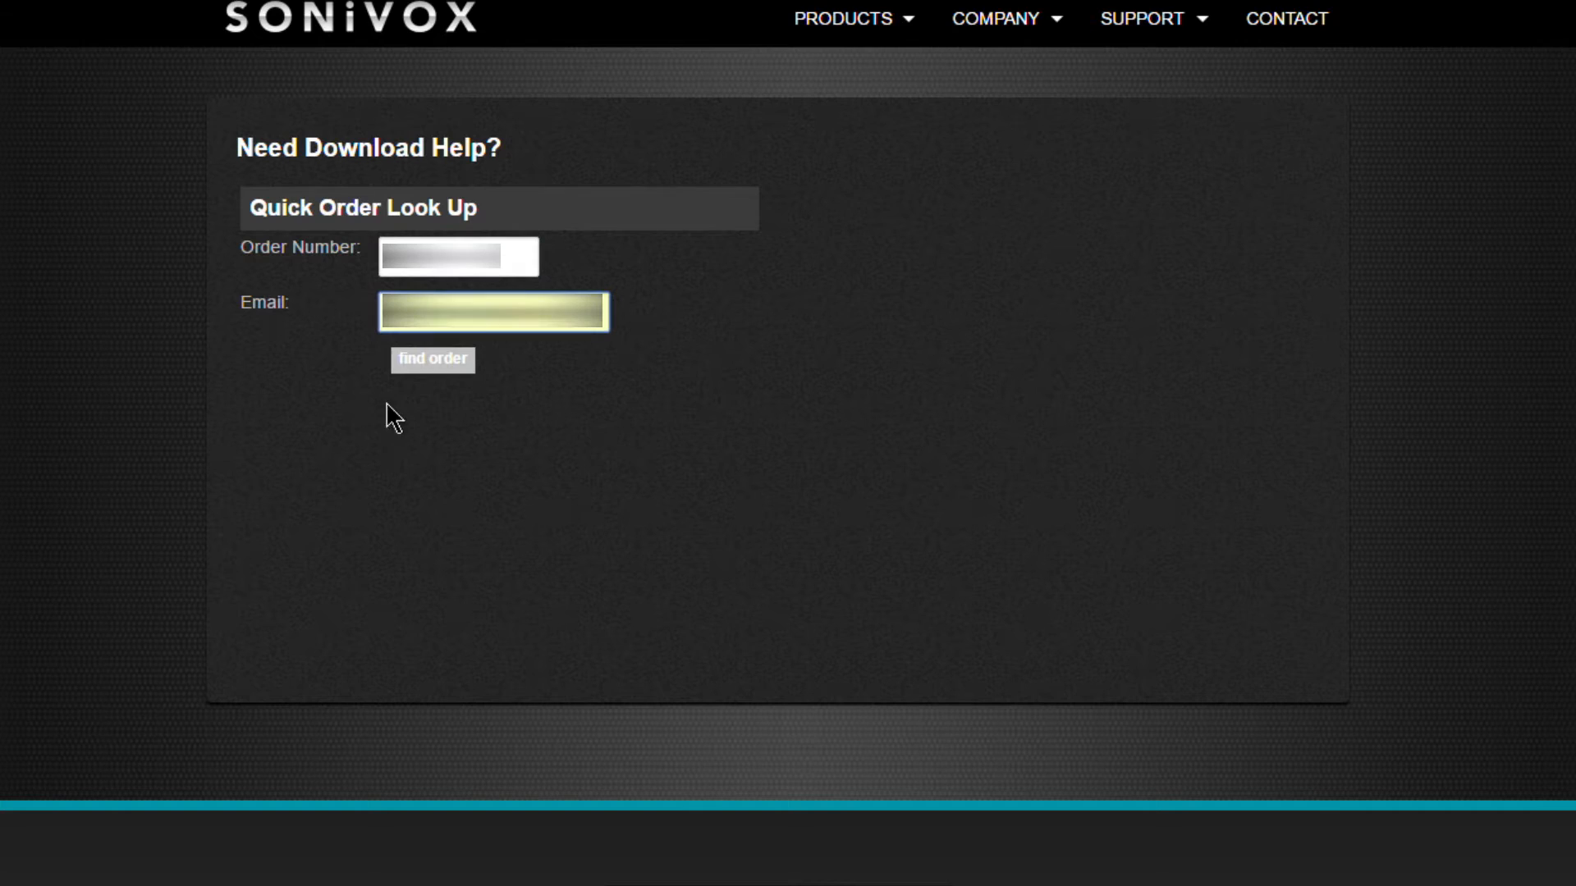
click(441, 366)
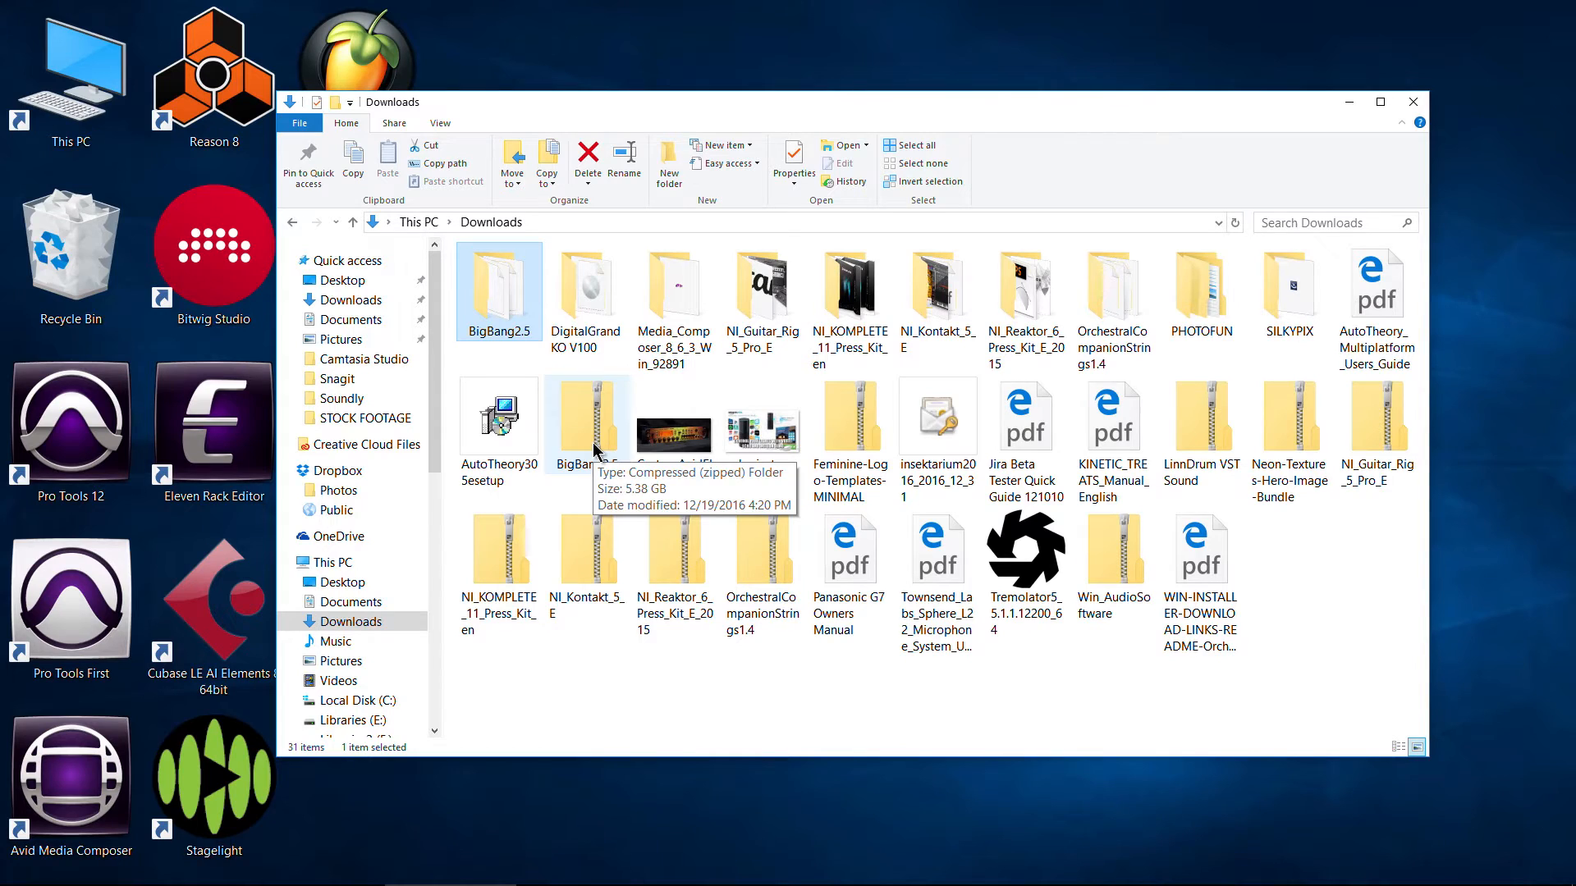
In File Explorer, run the BigBang2_PC installer from the BigBang2.5 folder in Downloads and accept its license agreement.
double_click(494, 299)
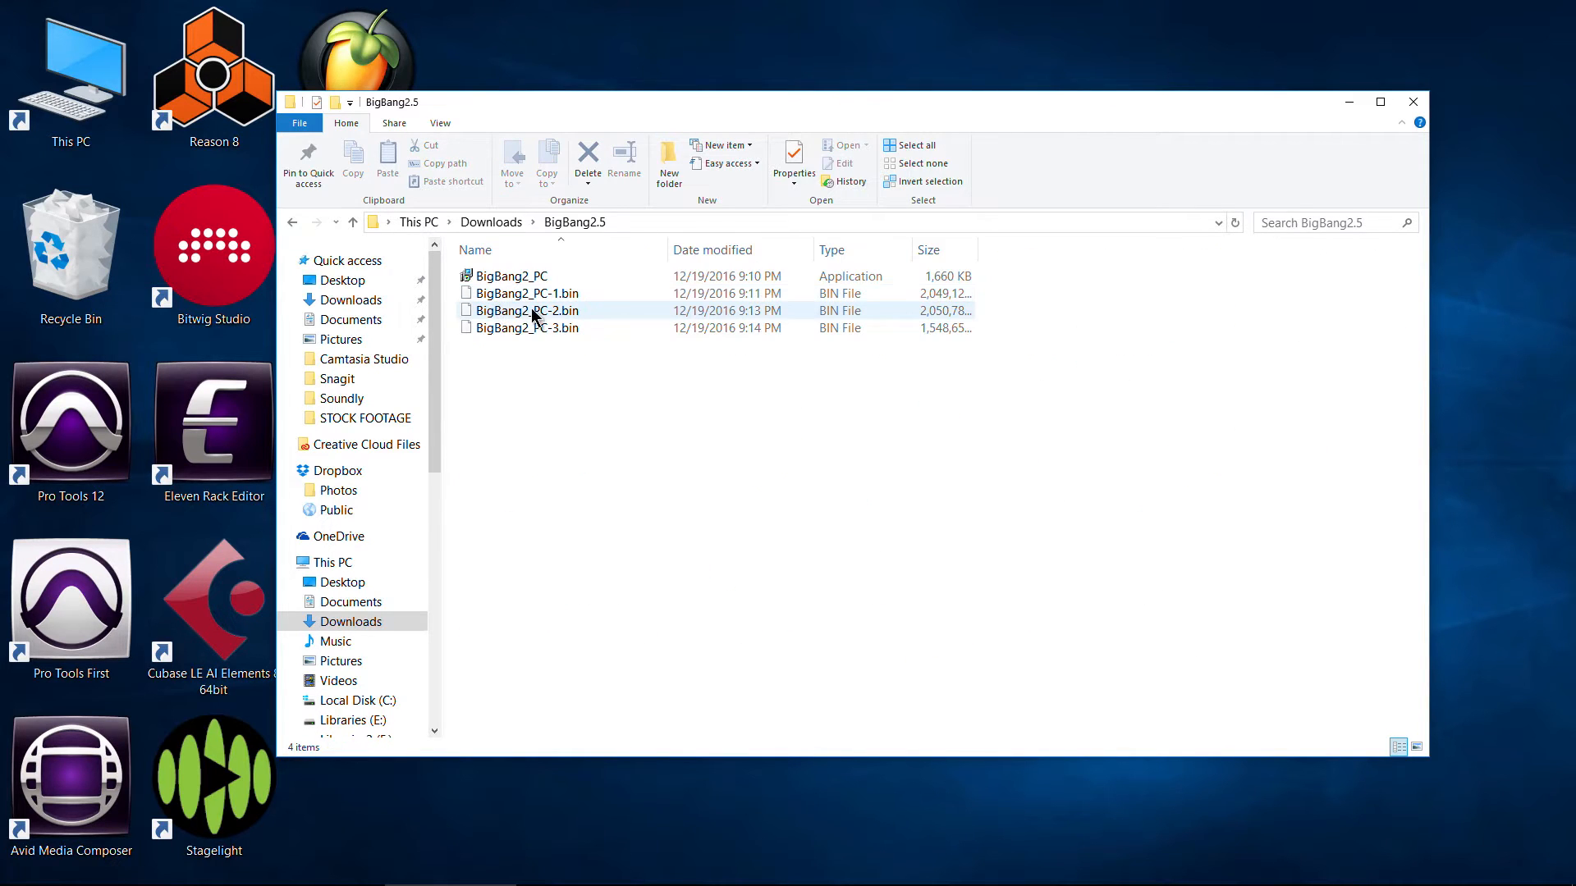
double_click(523, 277)
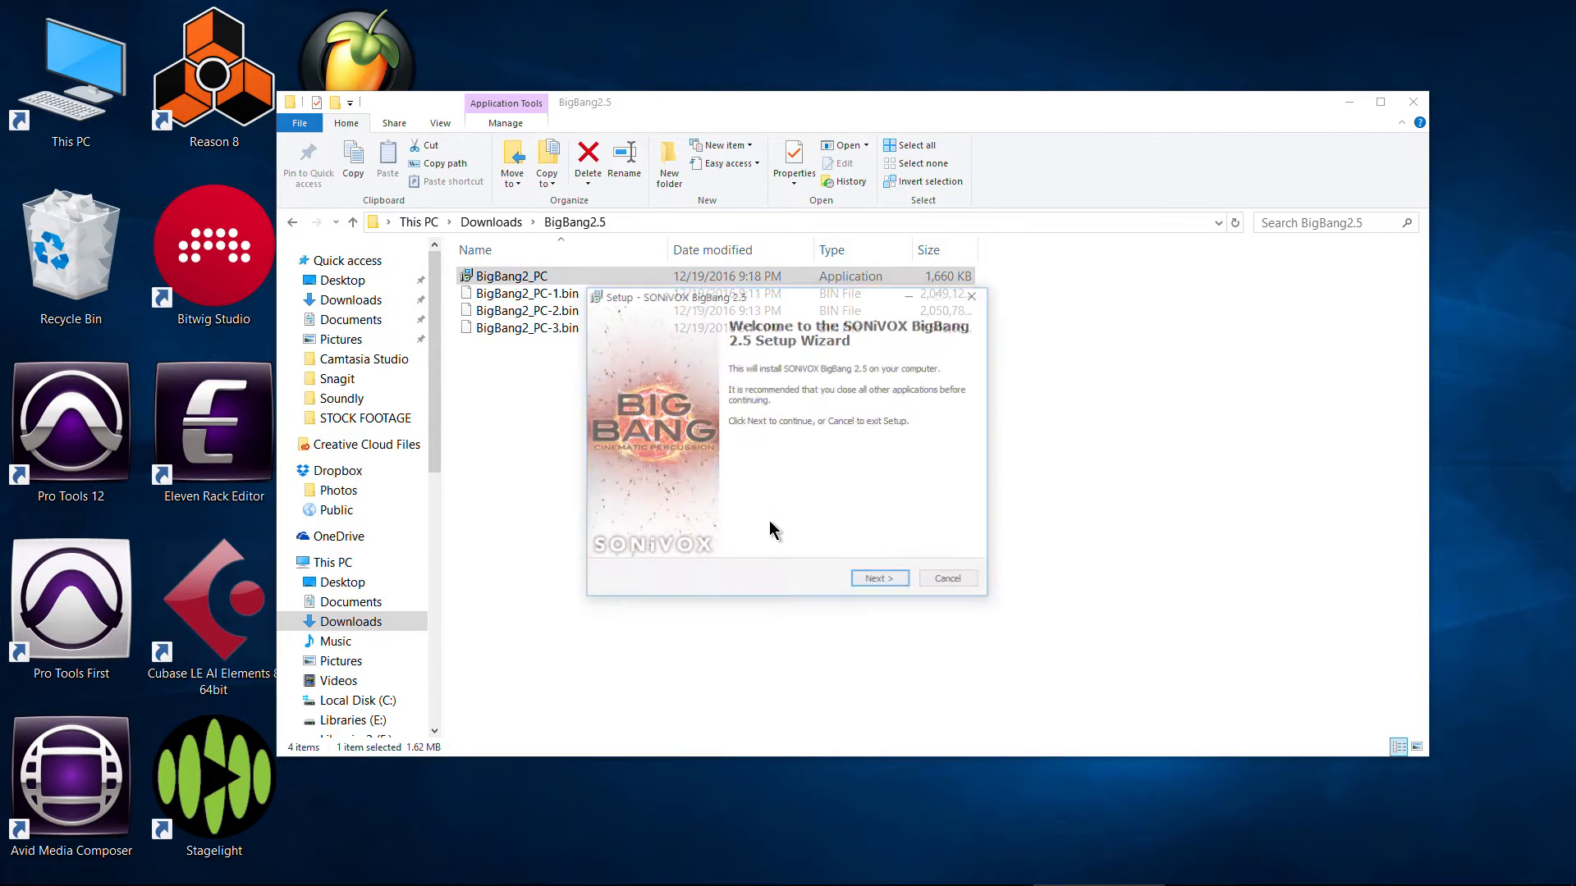
click(881, 582)
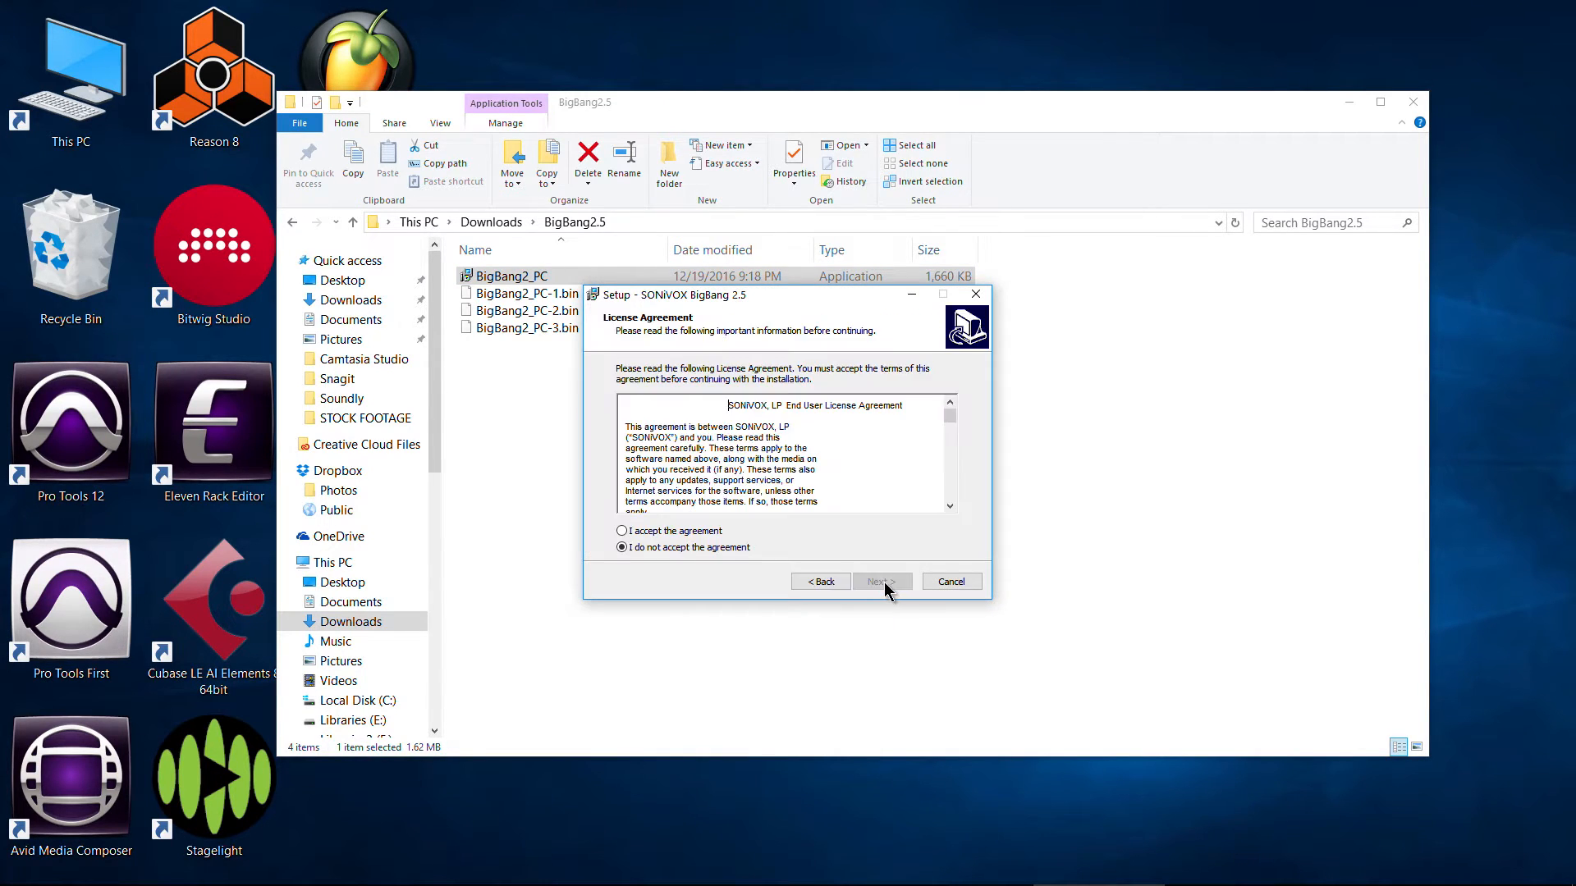
click(671, 531)
click(881, 582)
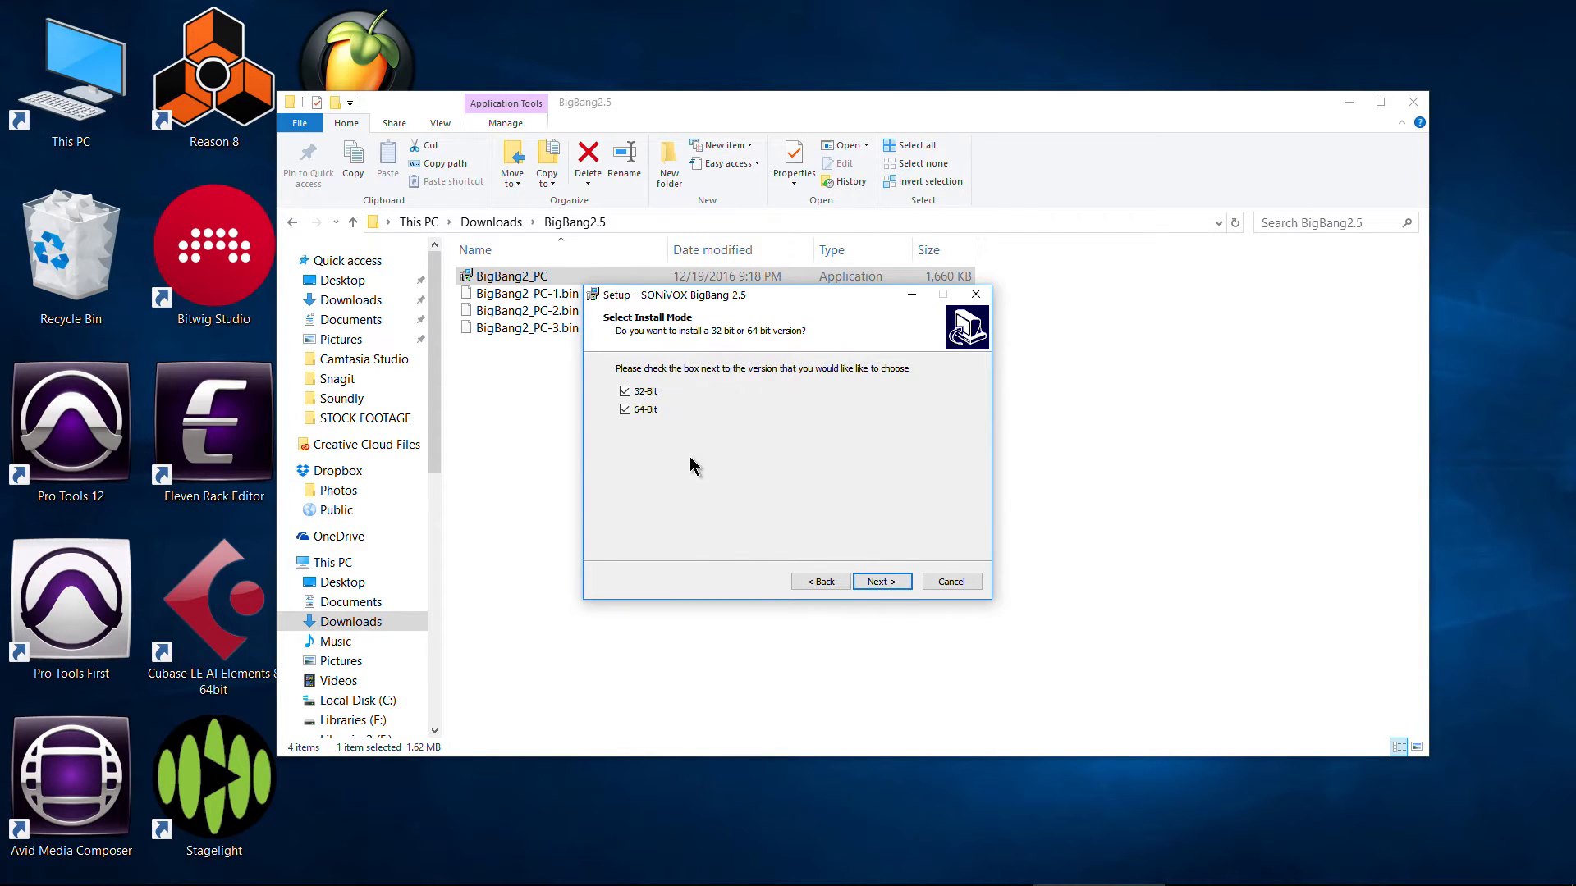
Choose both the 32-Bit and 64-Bit versions and keep C:\Program Files (x86)\VSTPlugIns as the VST folder.
click(880, 581)
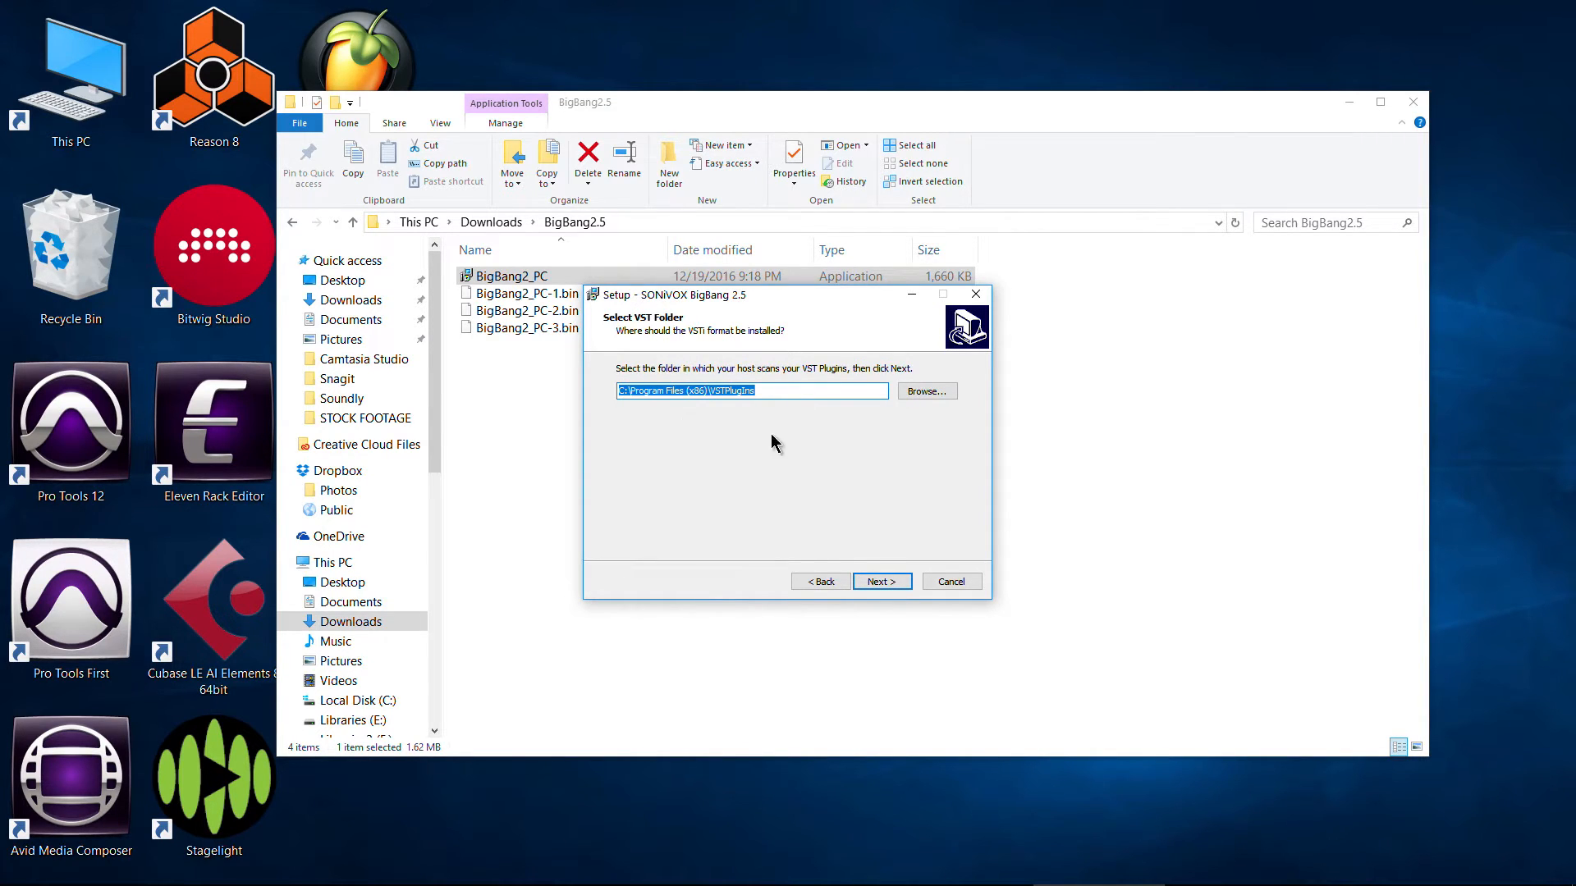
click(880, 581)
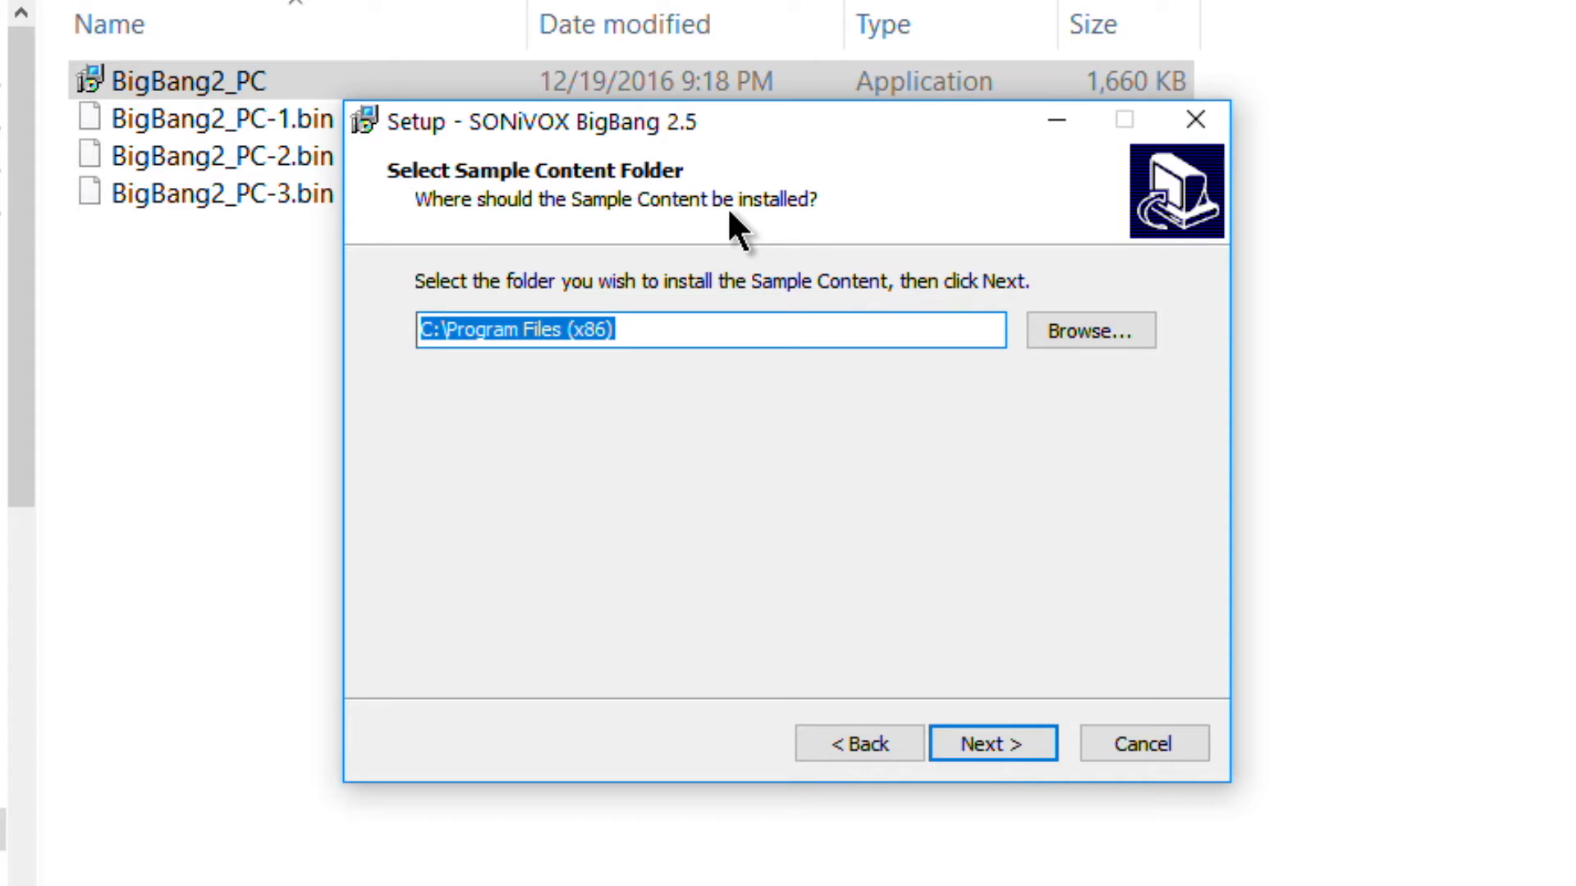
Set the sample content folder to F:\SONiVOX on the Libraries2 drive and continue the setup.
click(1086, 331)
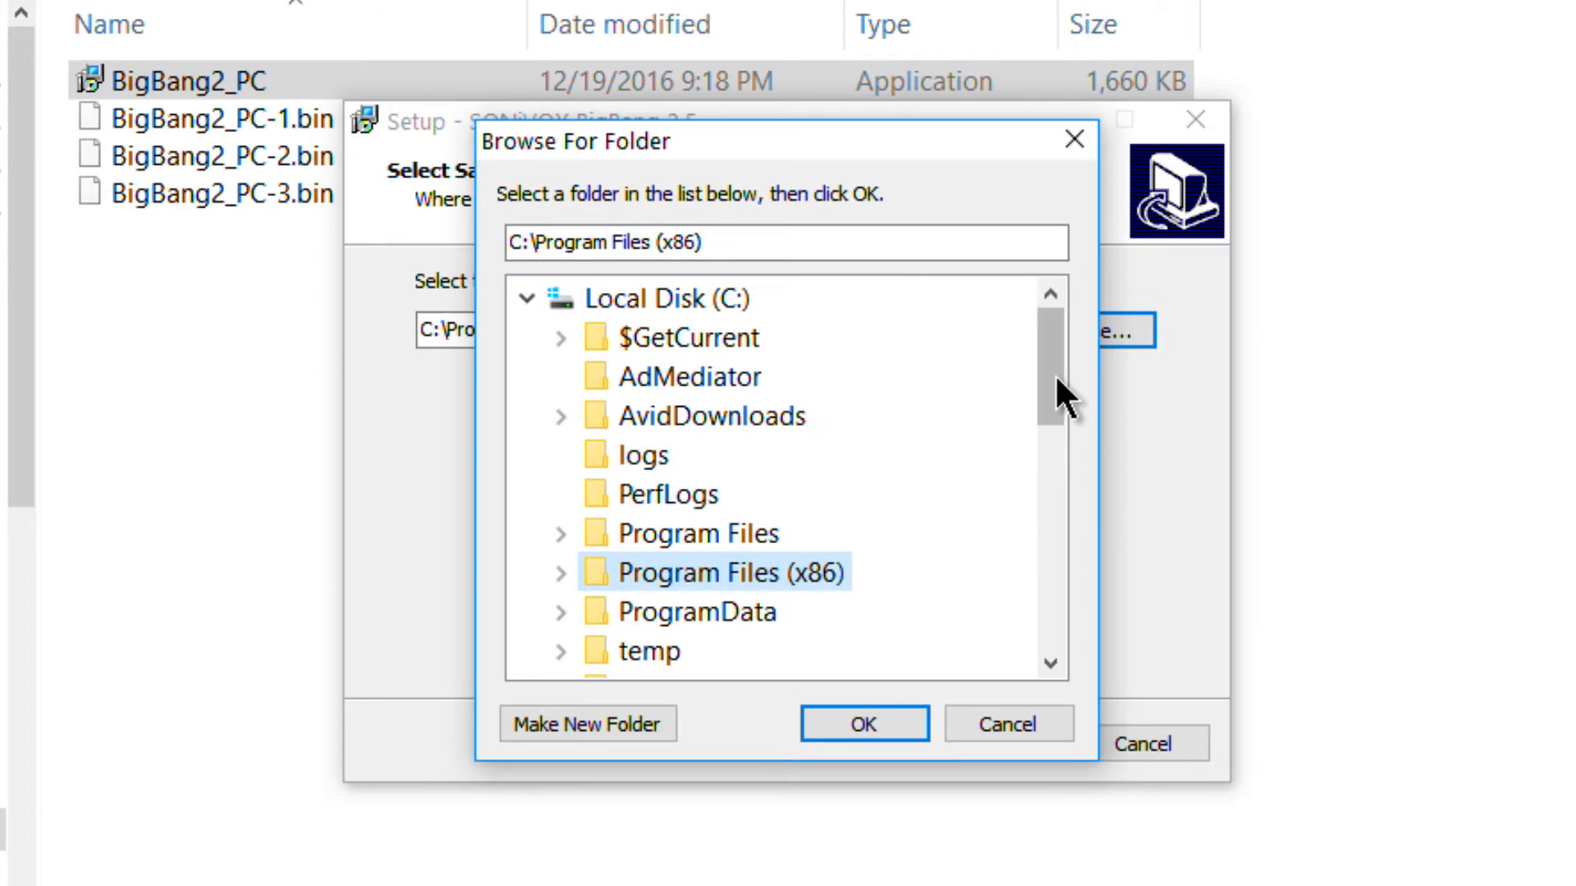
drag(1056, 376, 1035, 519)
click(718, 420)
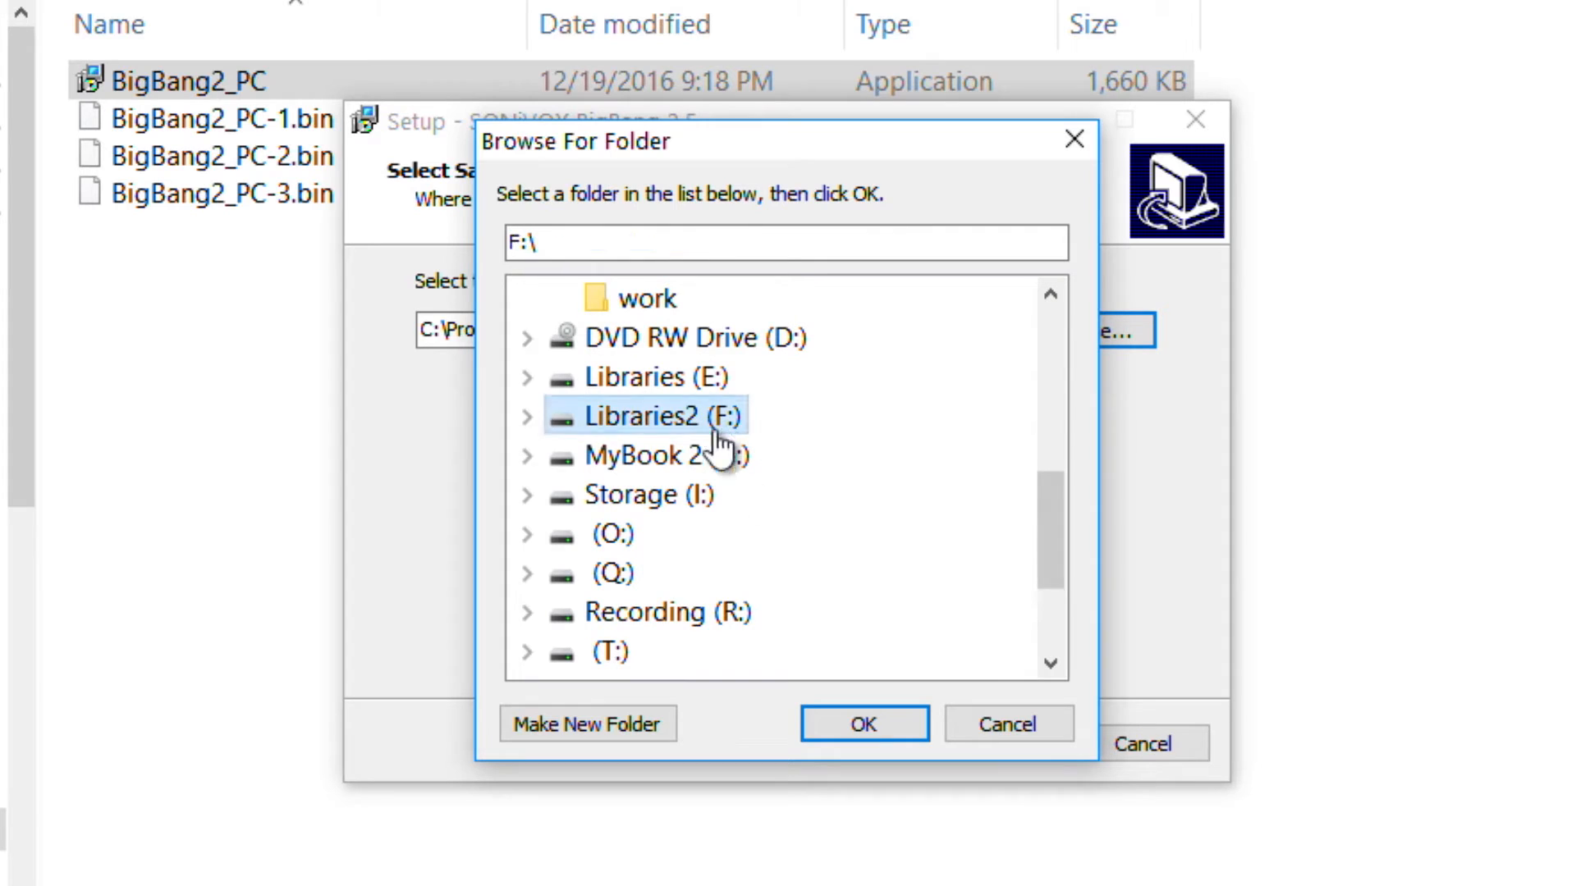
click(528, 417)
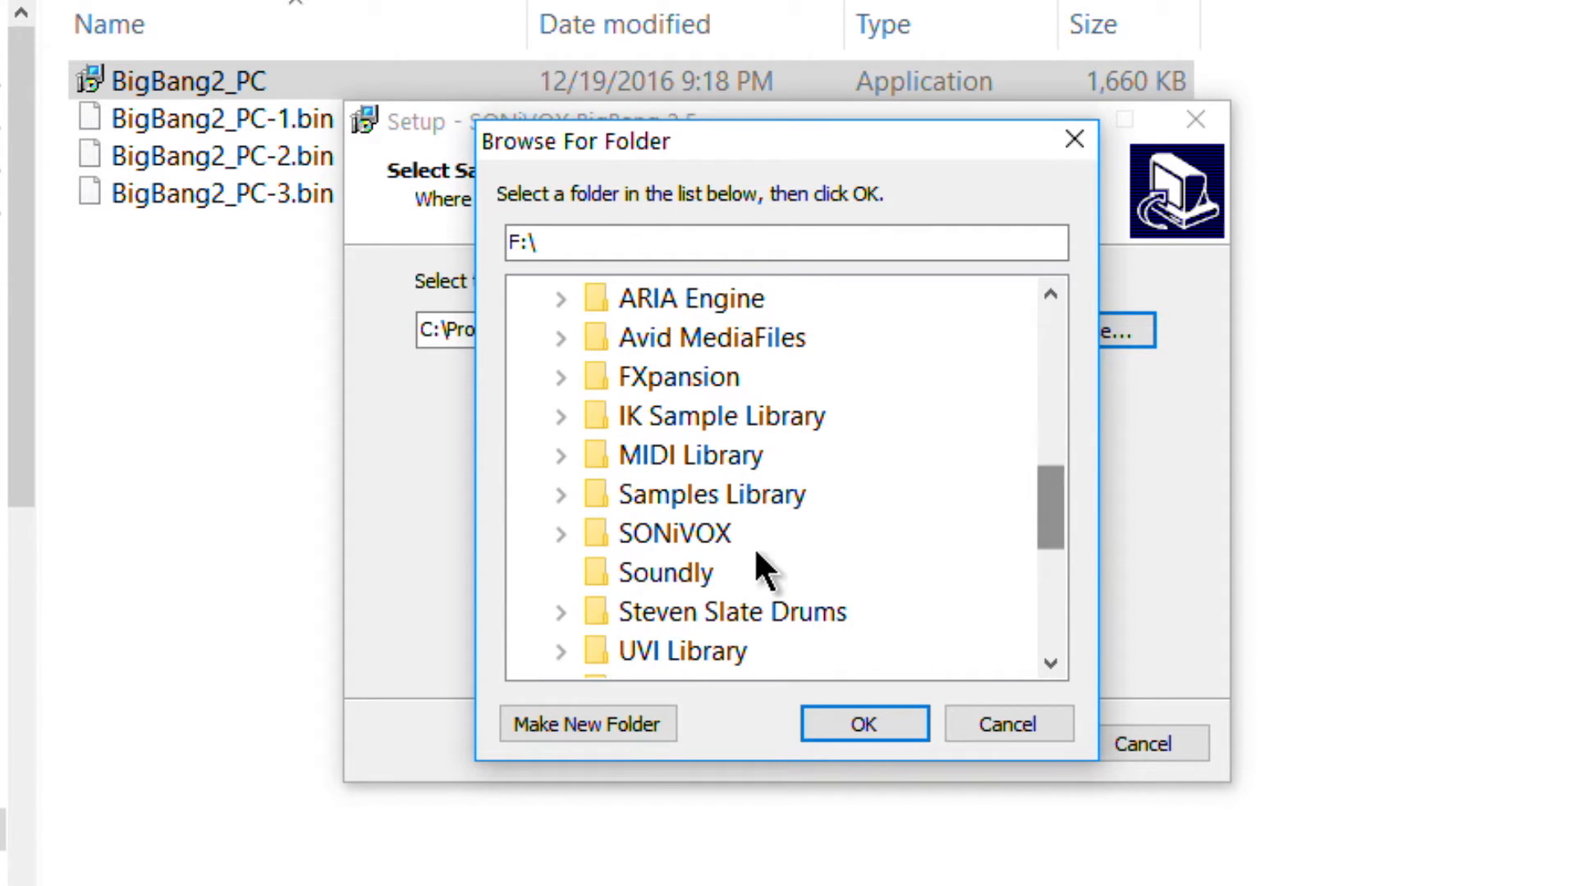
click(700, 537)
click(864, 726)
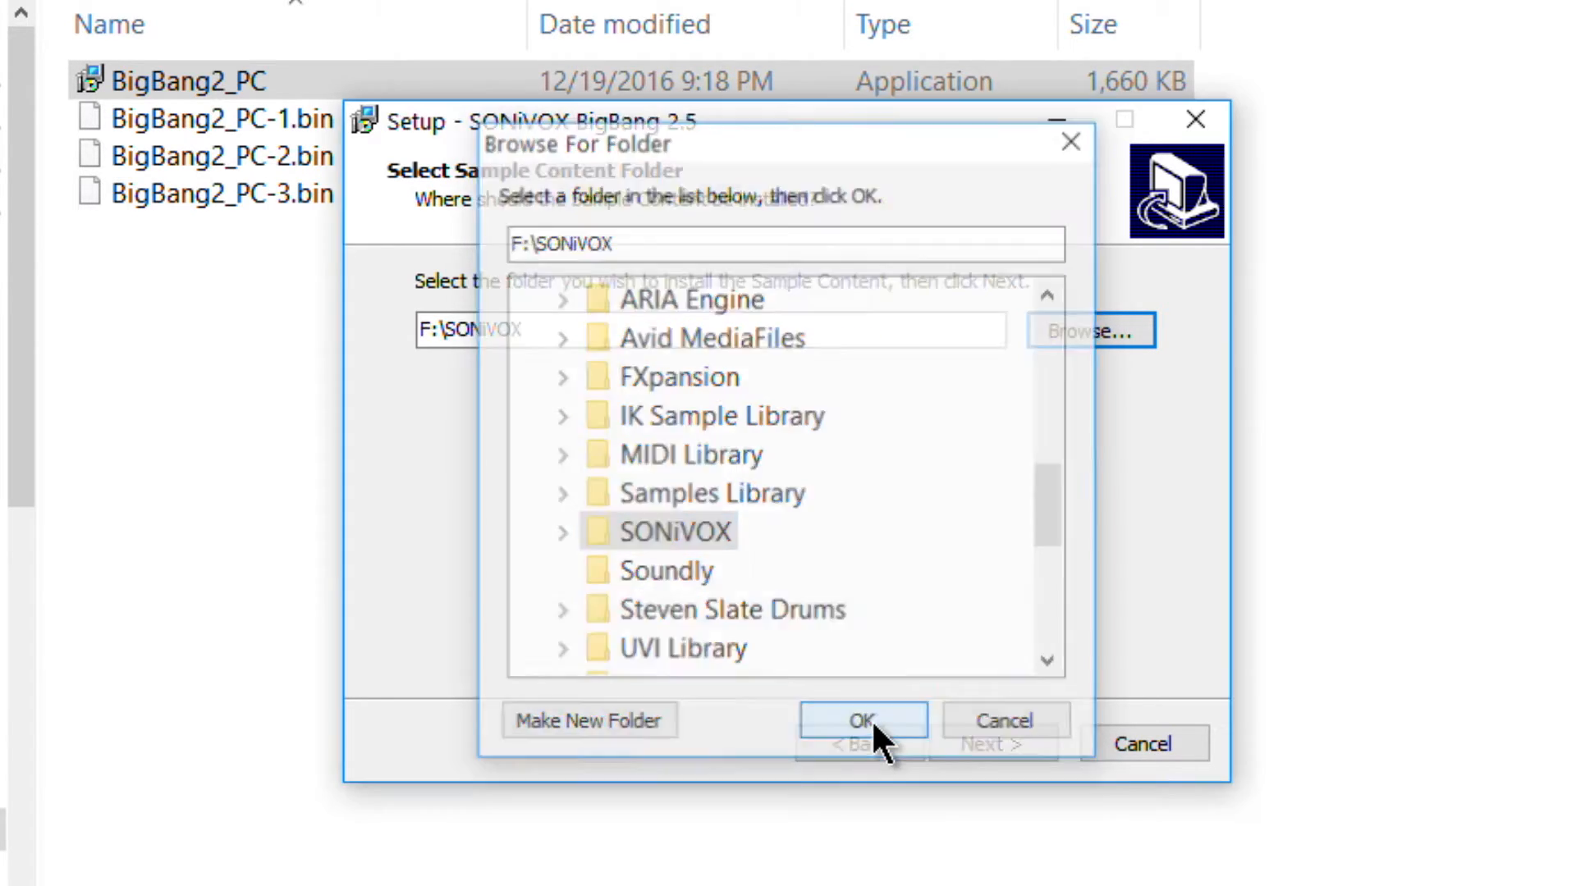
click(988, 745)
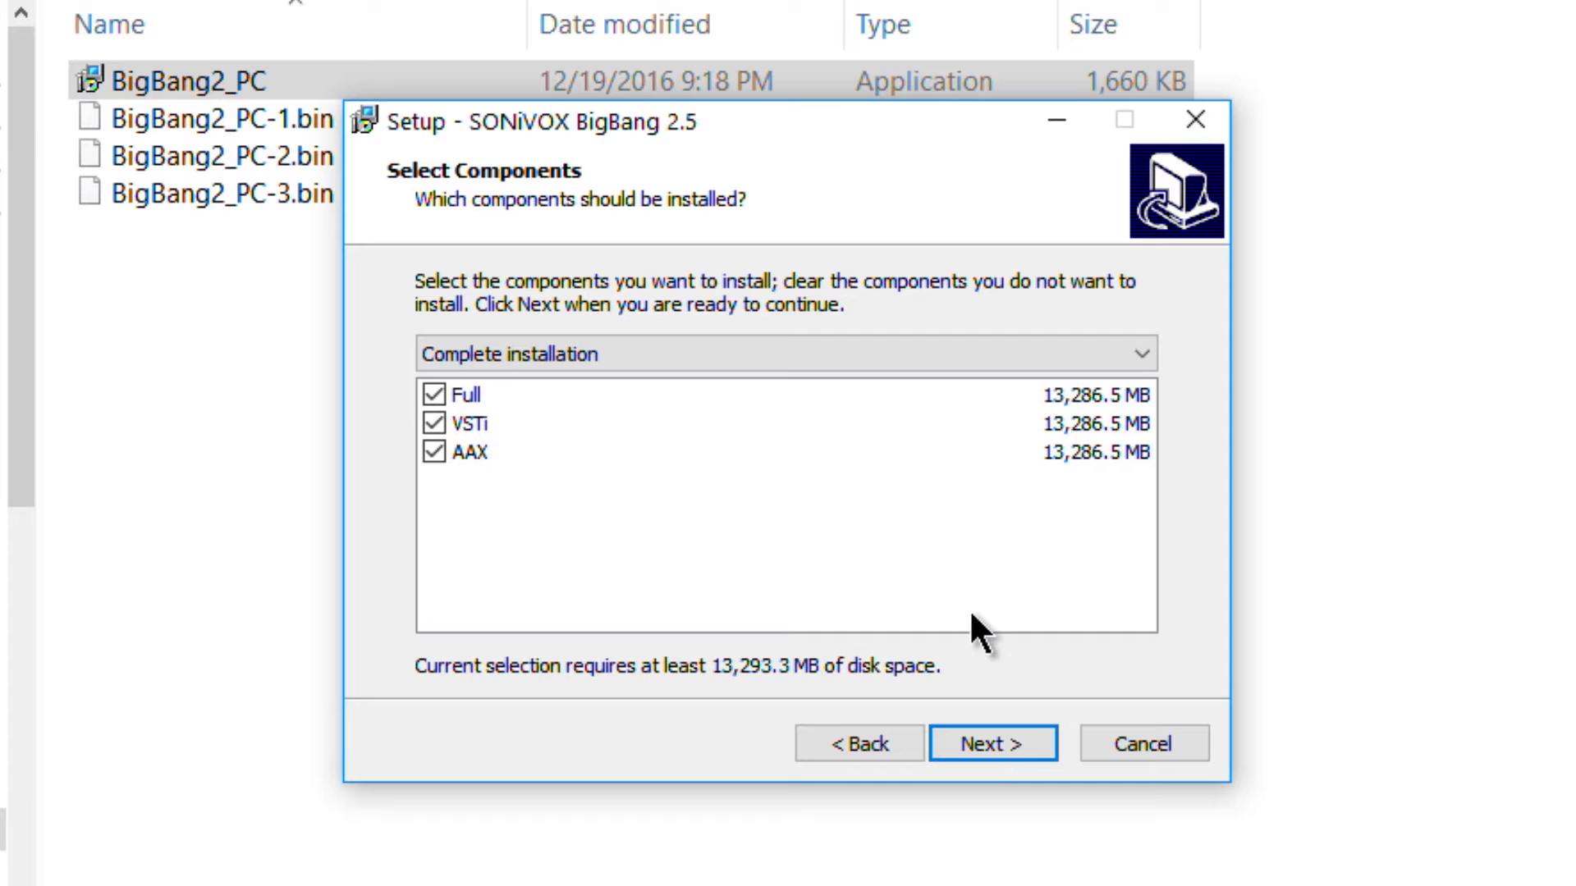
Install BigBang 2.5 as a complete installation with the Full, VSTi and AAX components, and finish the setup wizard.
click(987, 739)
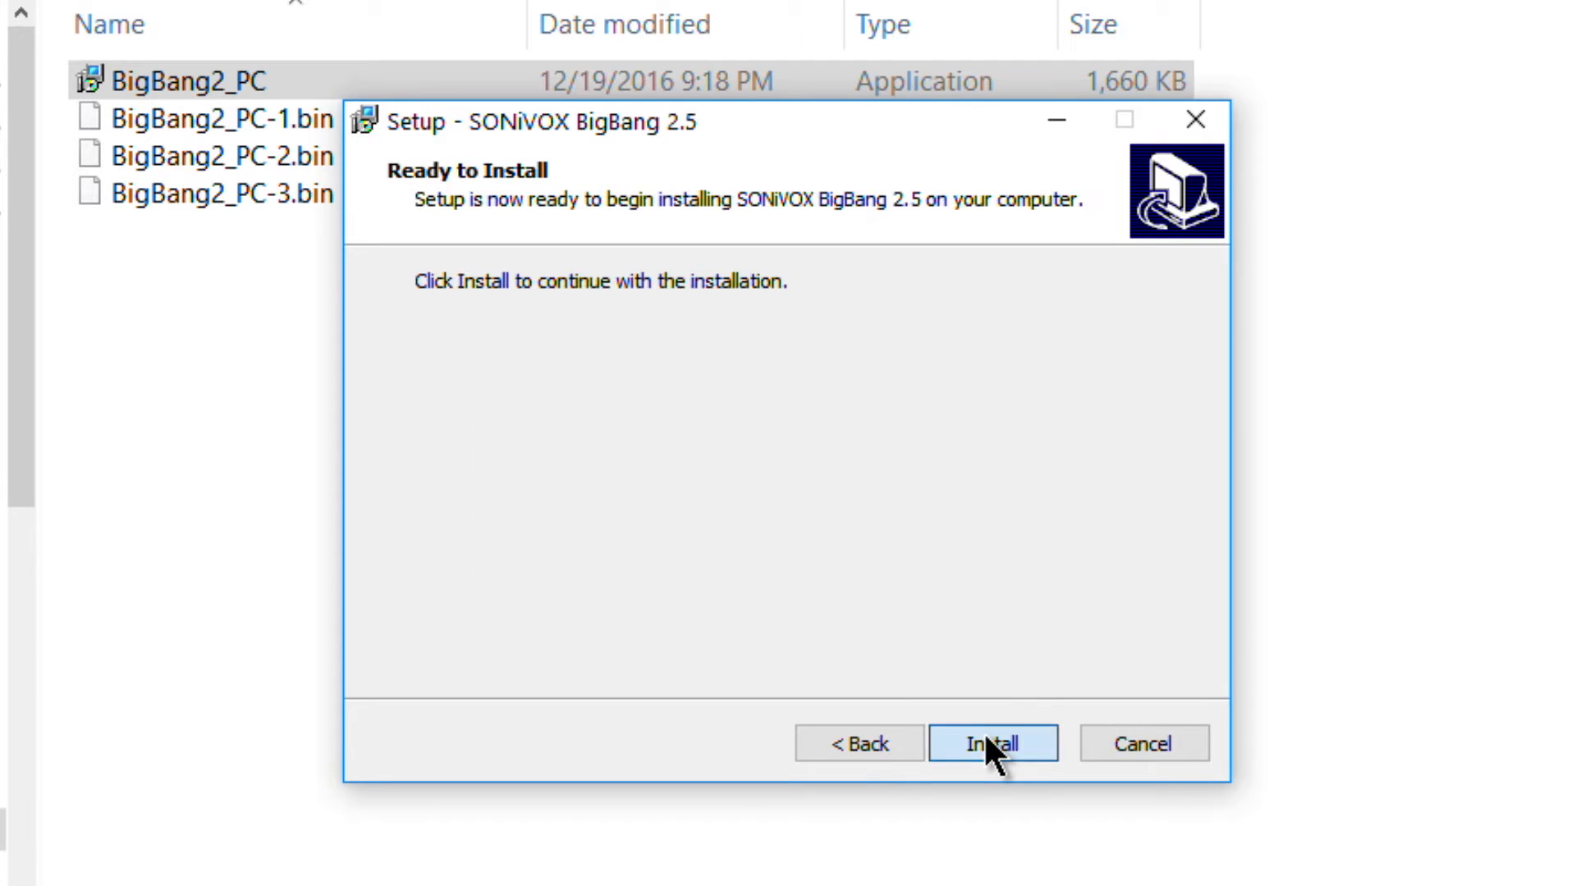
click(988, 745)
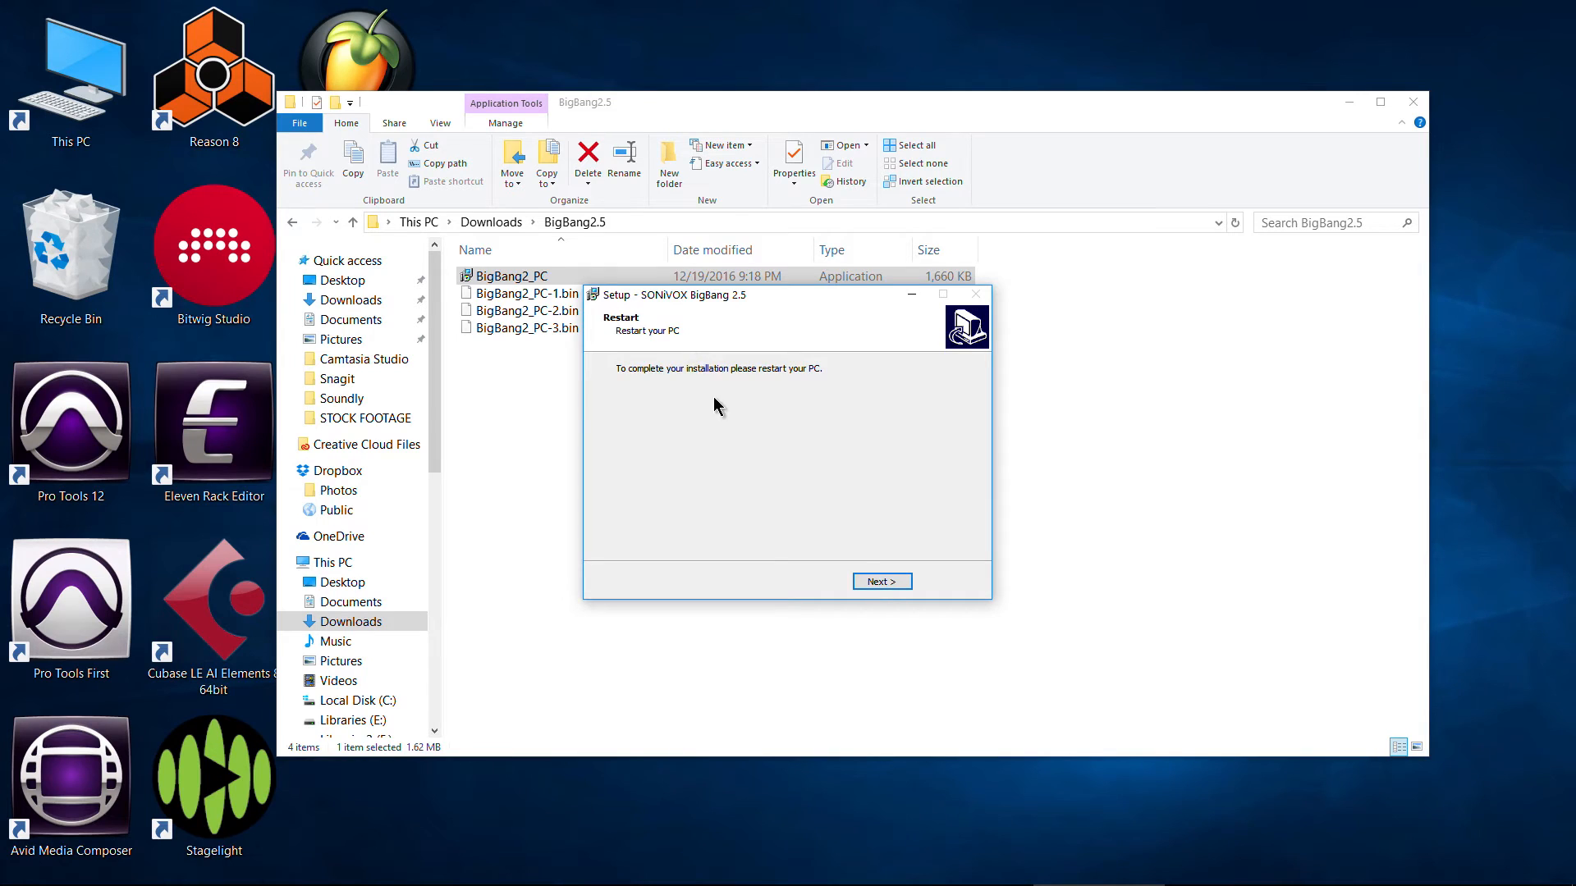
click(883, 581)
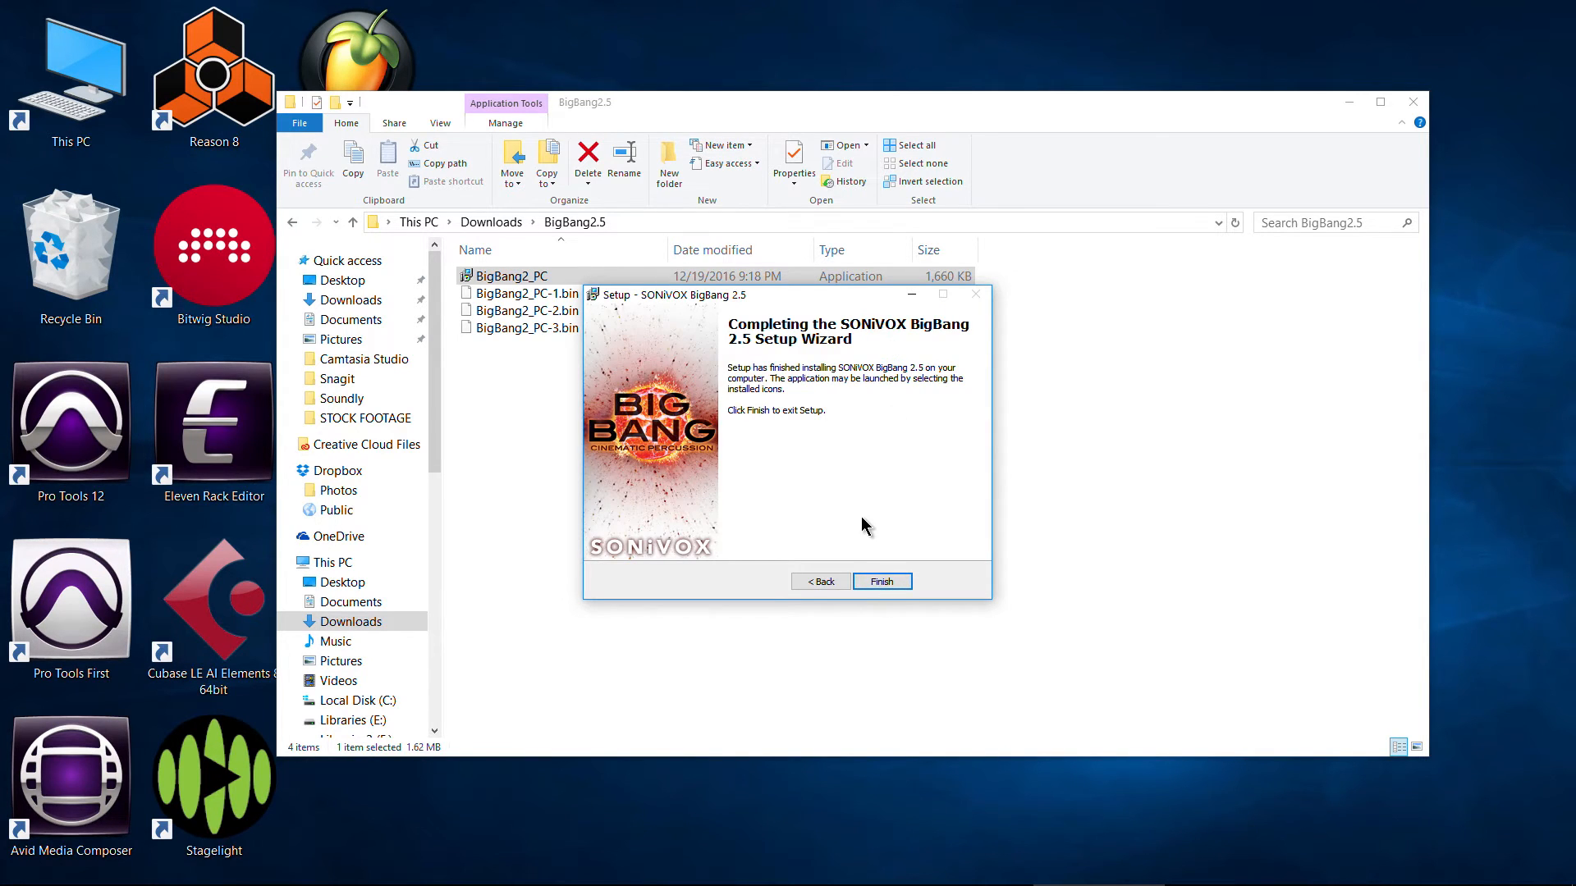
click(896, 580)
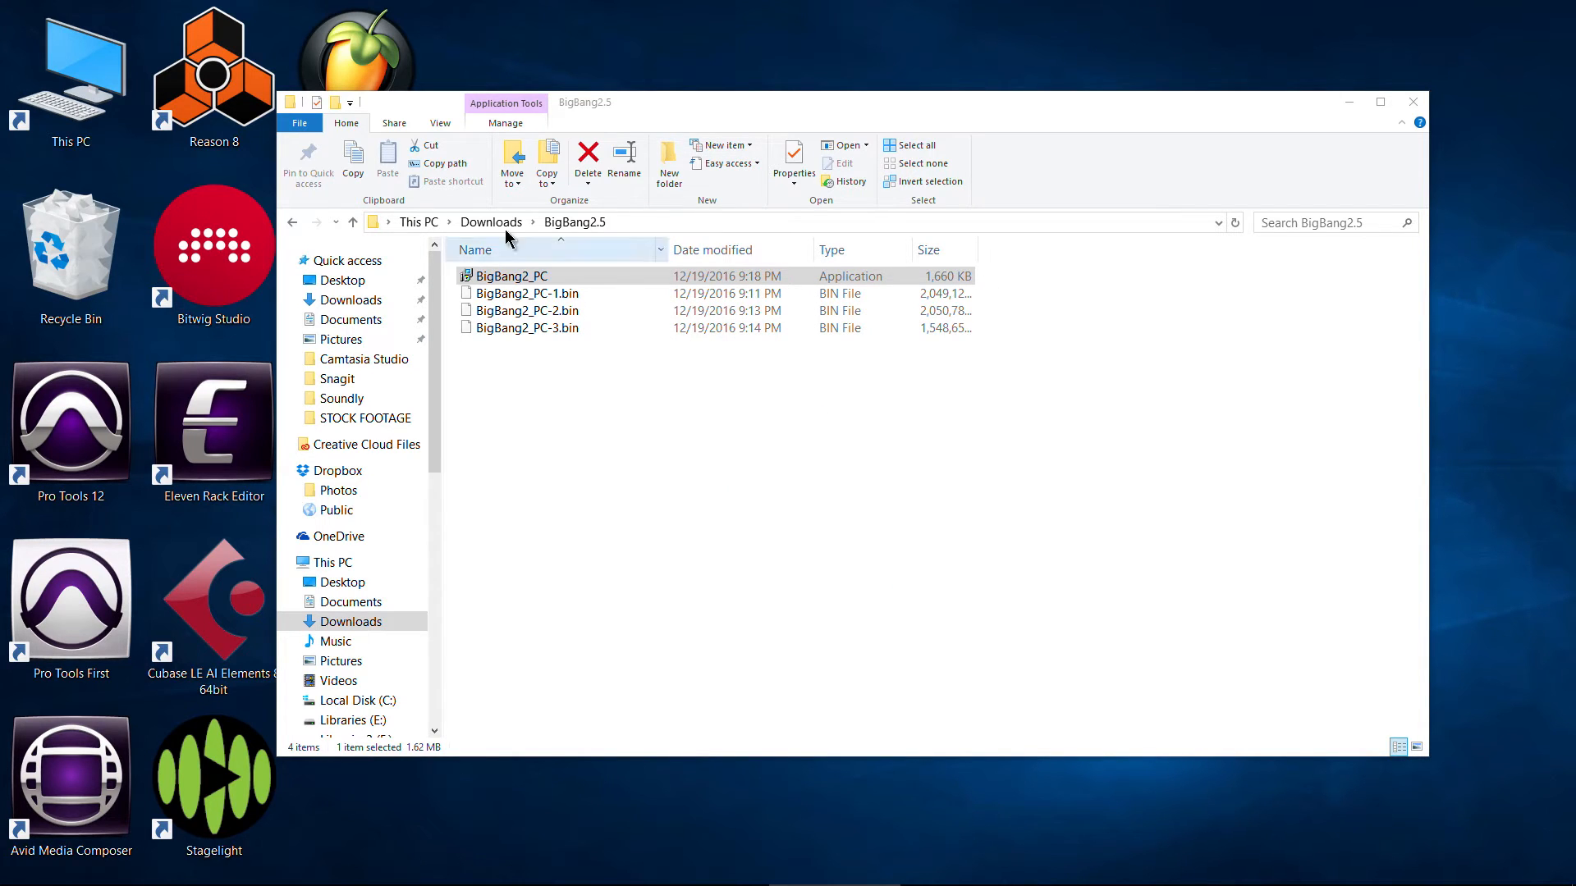
Return to the Downloads folder and select the BigBang2.5 zip archive.
click(477, 225)
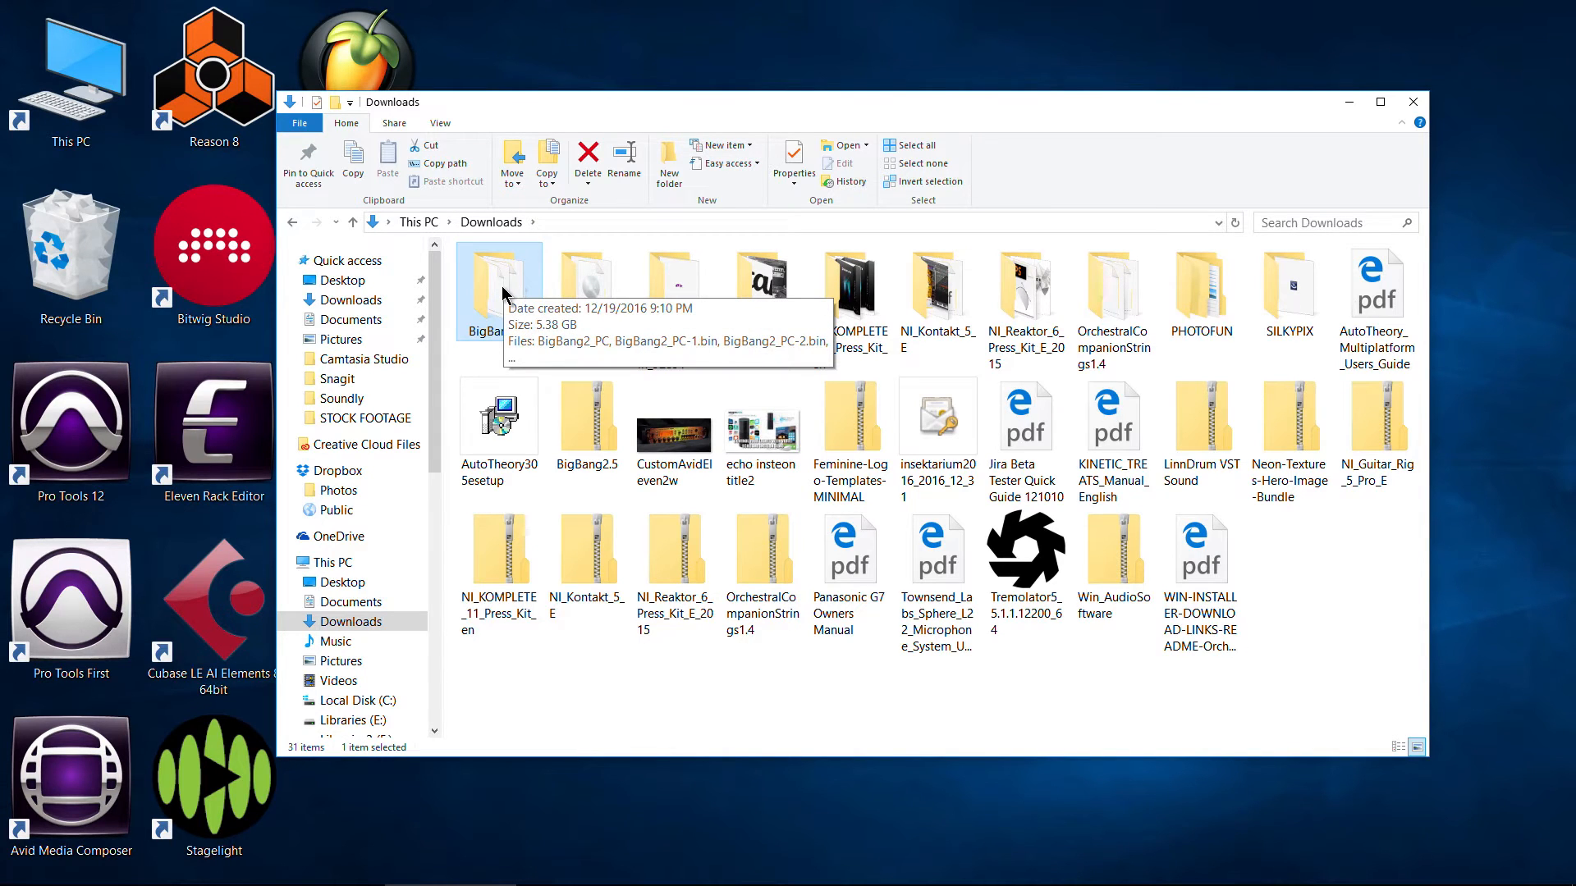
click(589, 435)
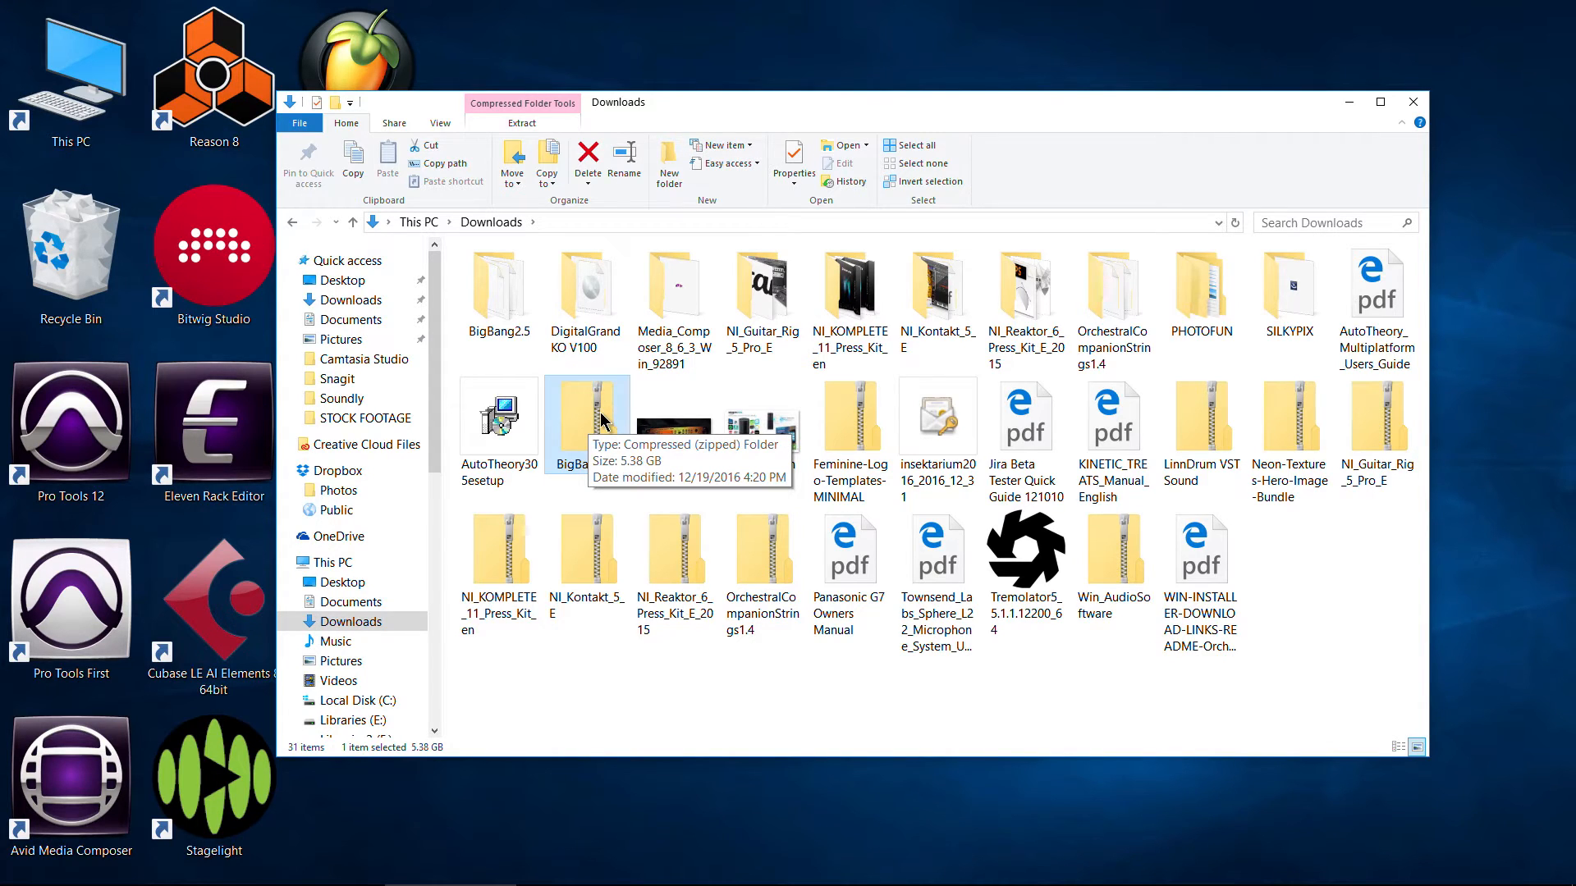
In a new File Explorer window, browse to the installed content in F:\SONiVOX\SONiVOX\BigBang 2.
click(90, 76)
double_click(91, 77)
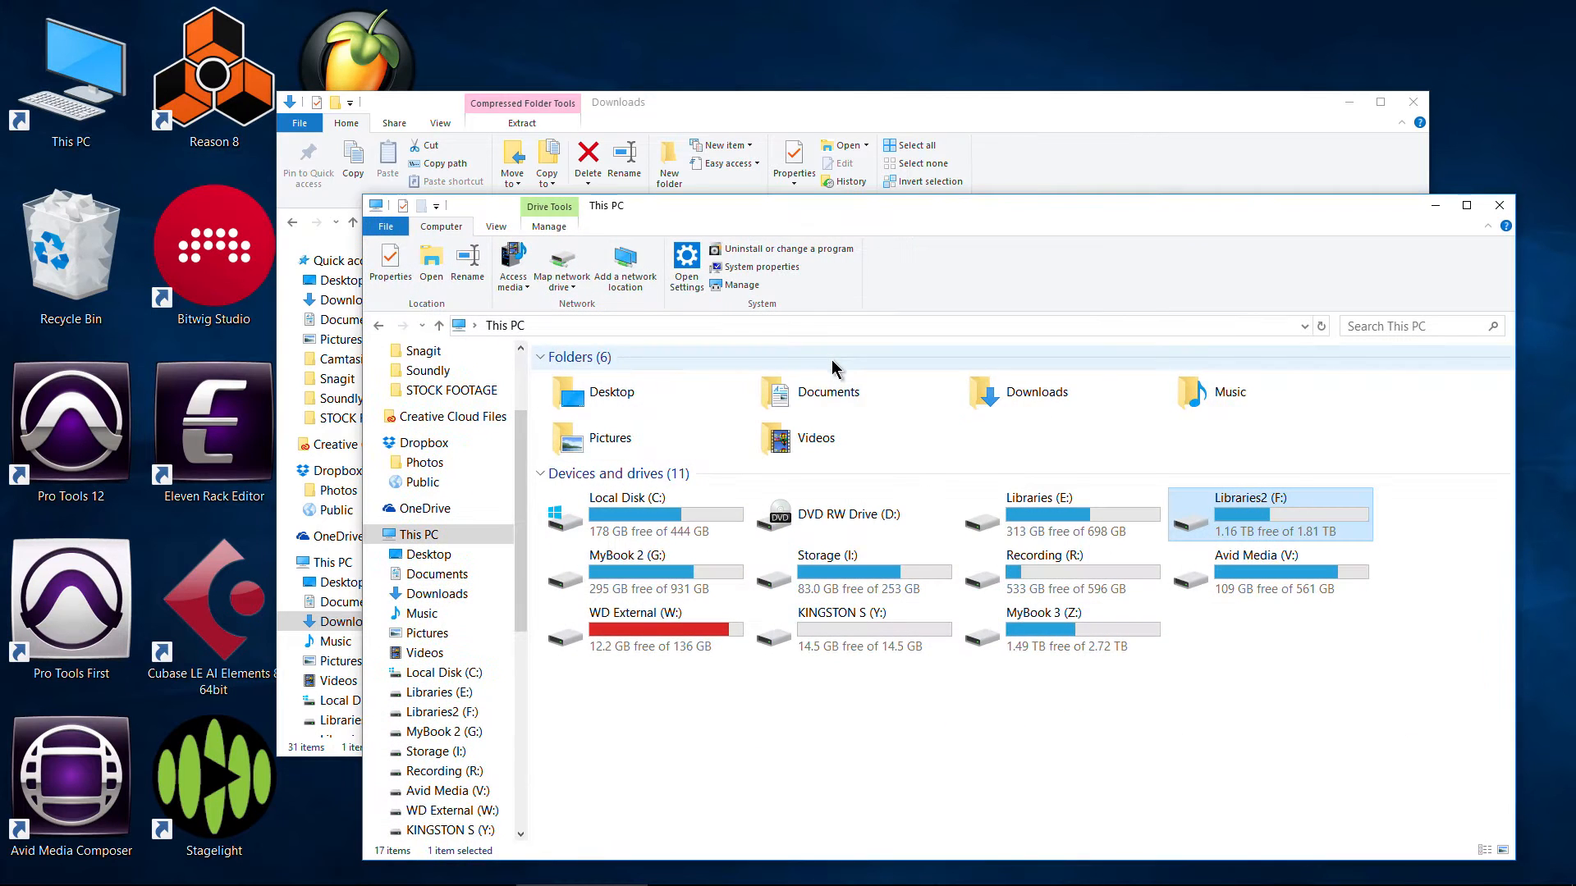
drag(1031, 205, 966, 125)
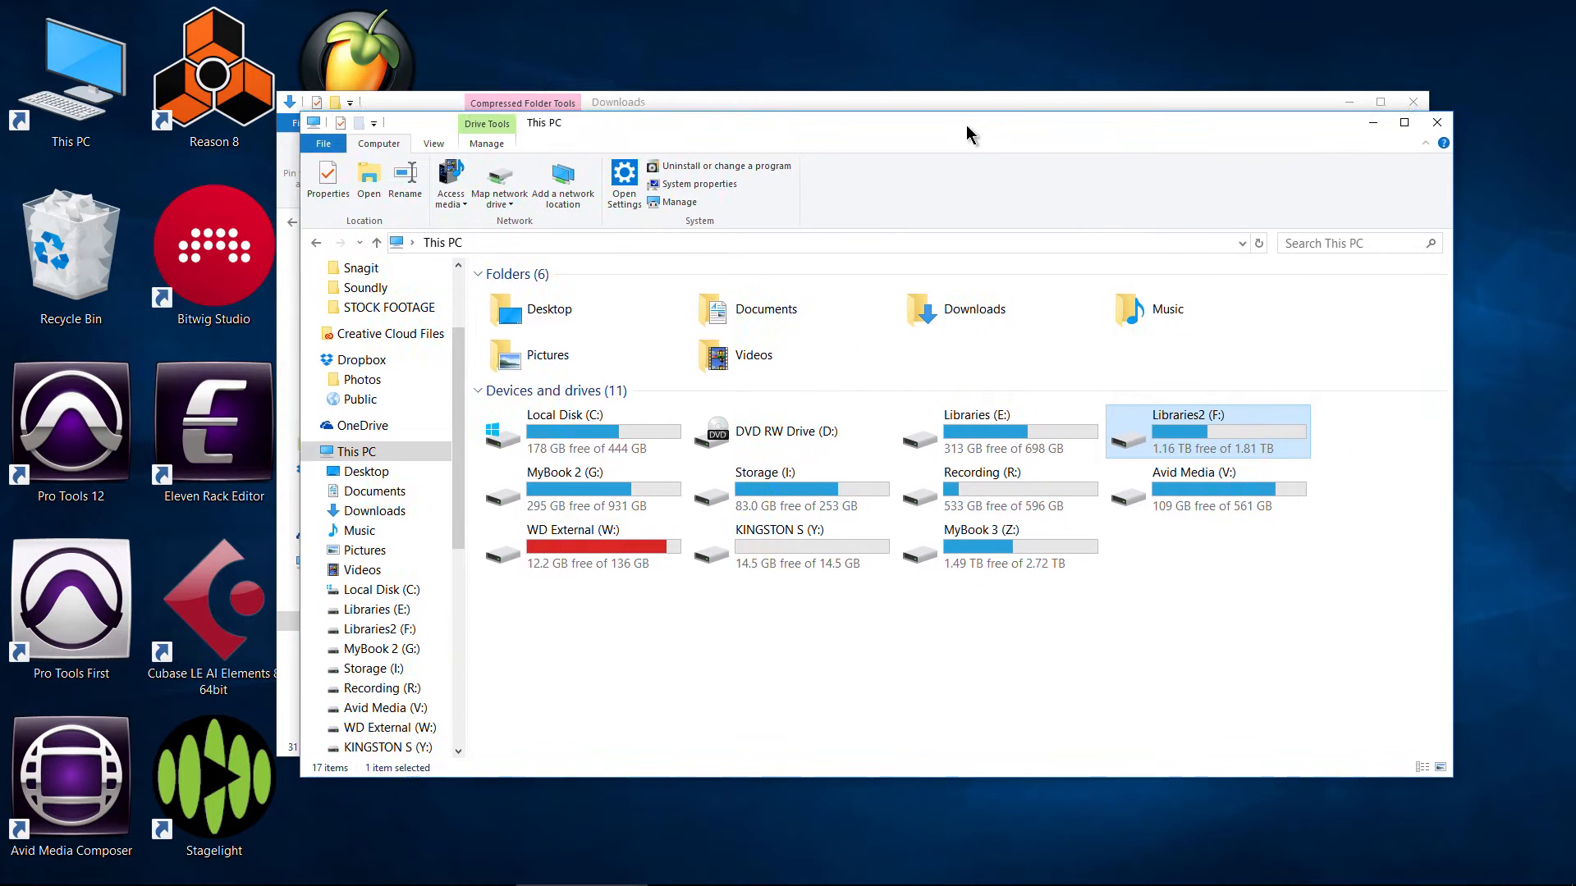
double_click(1171, 414)
double_click(1136, 320)
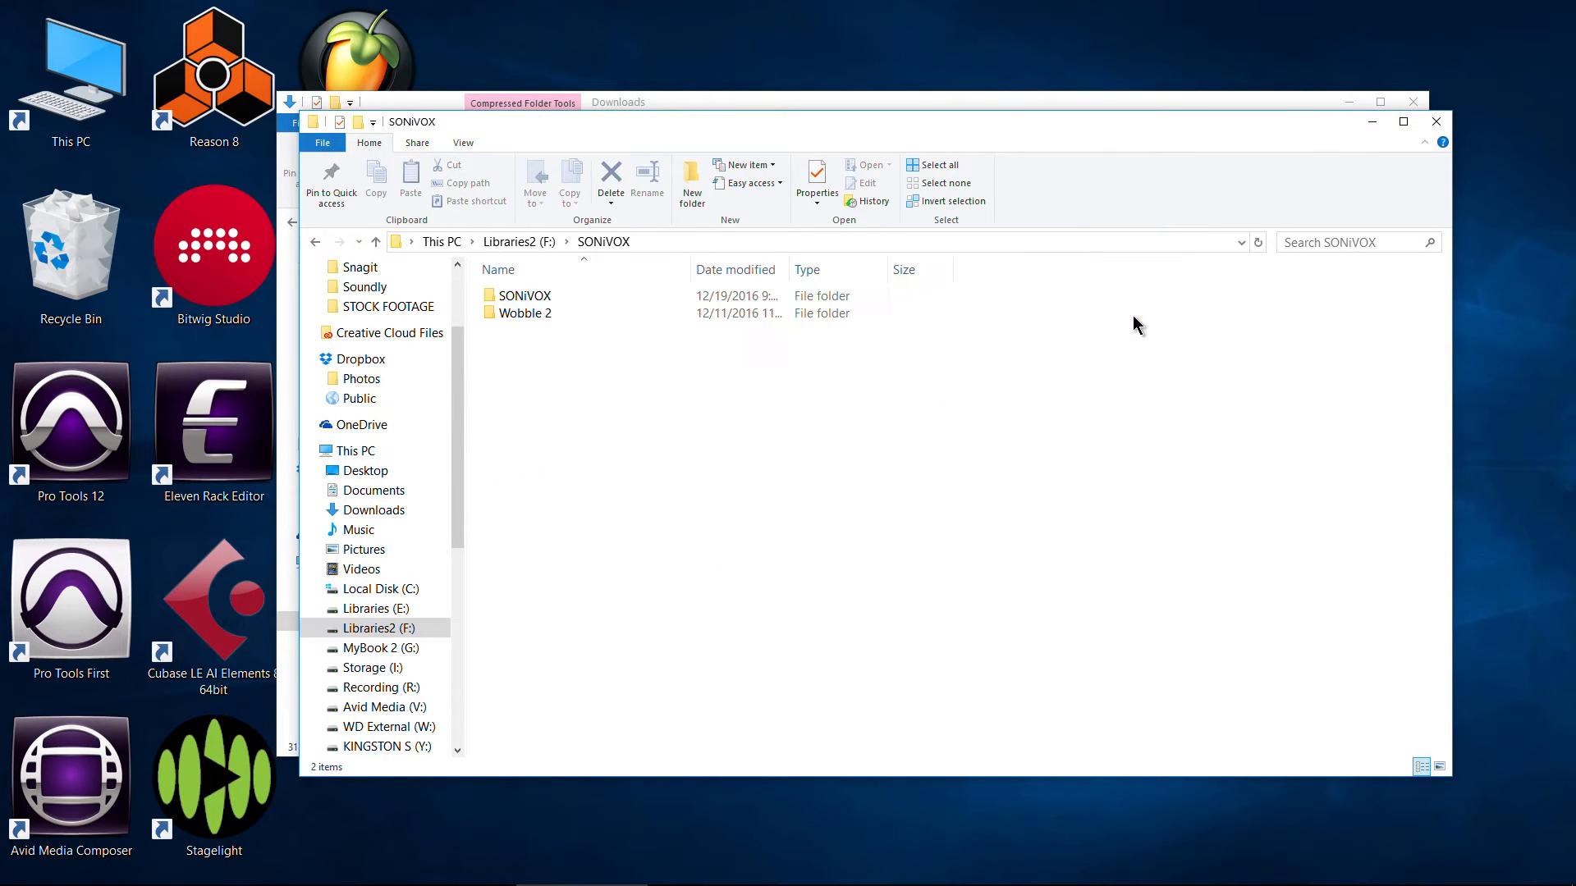
click(520, 241)
double_click(1126, 330)
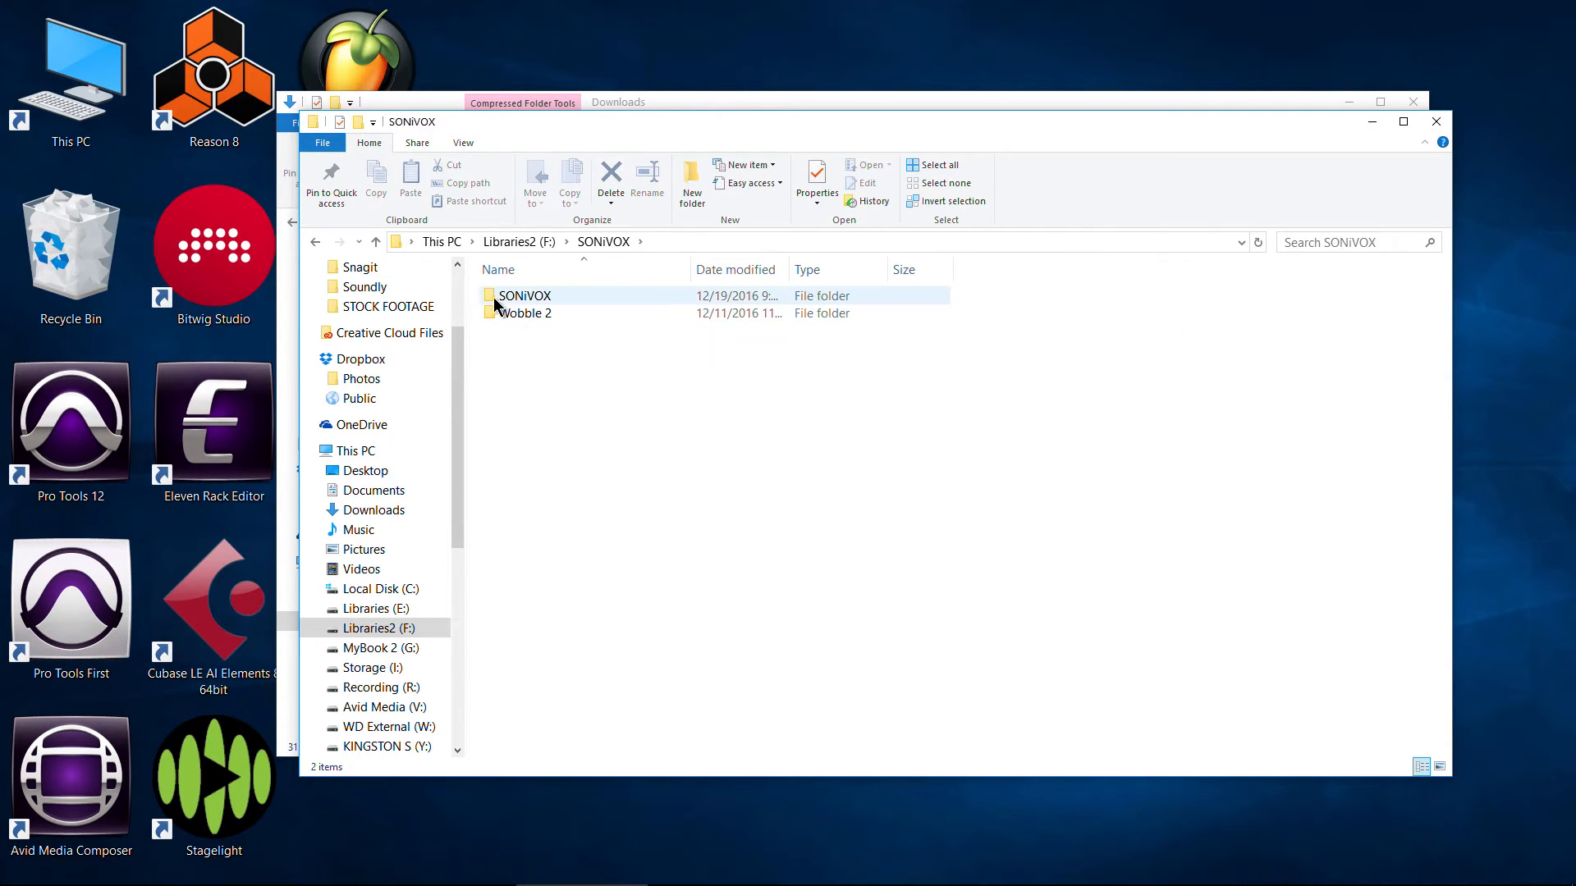
double_click(525, 297)
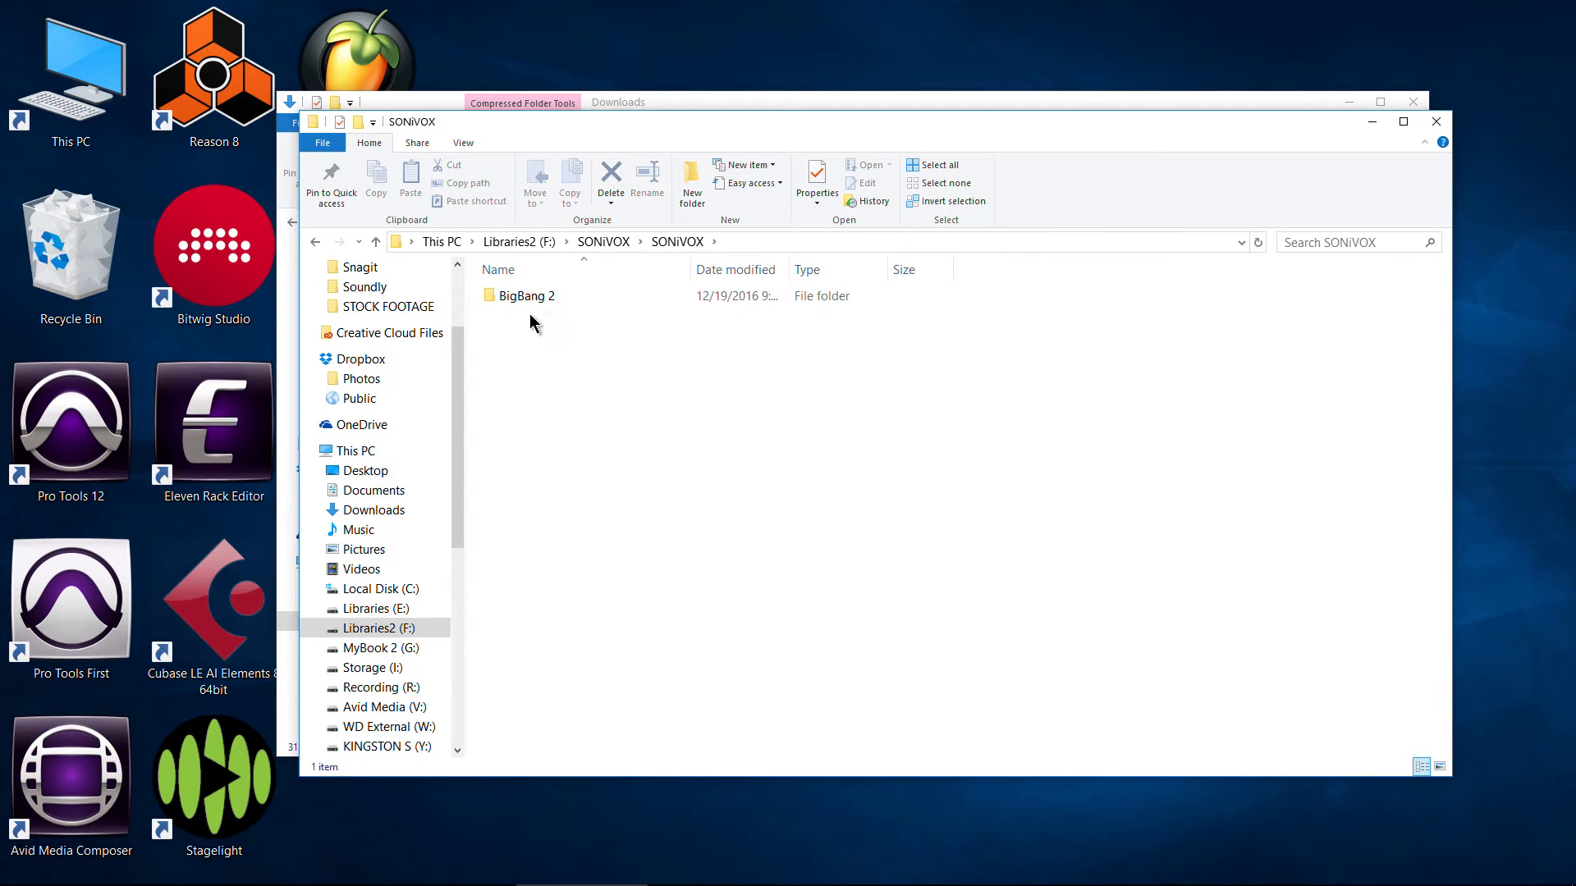
click(529, 298)
double_click(542, 297)
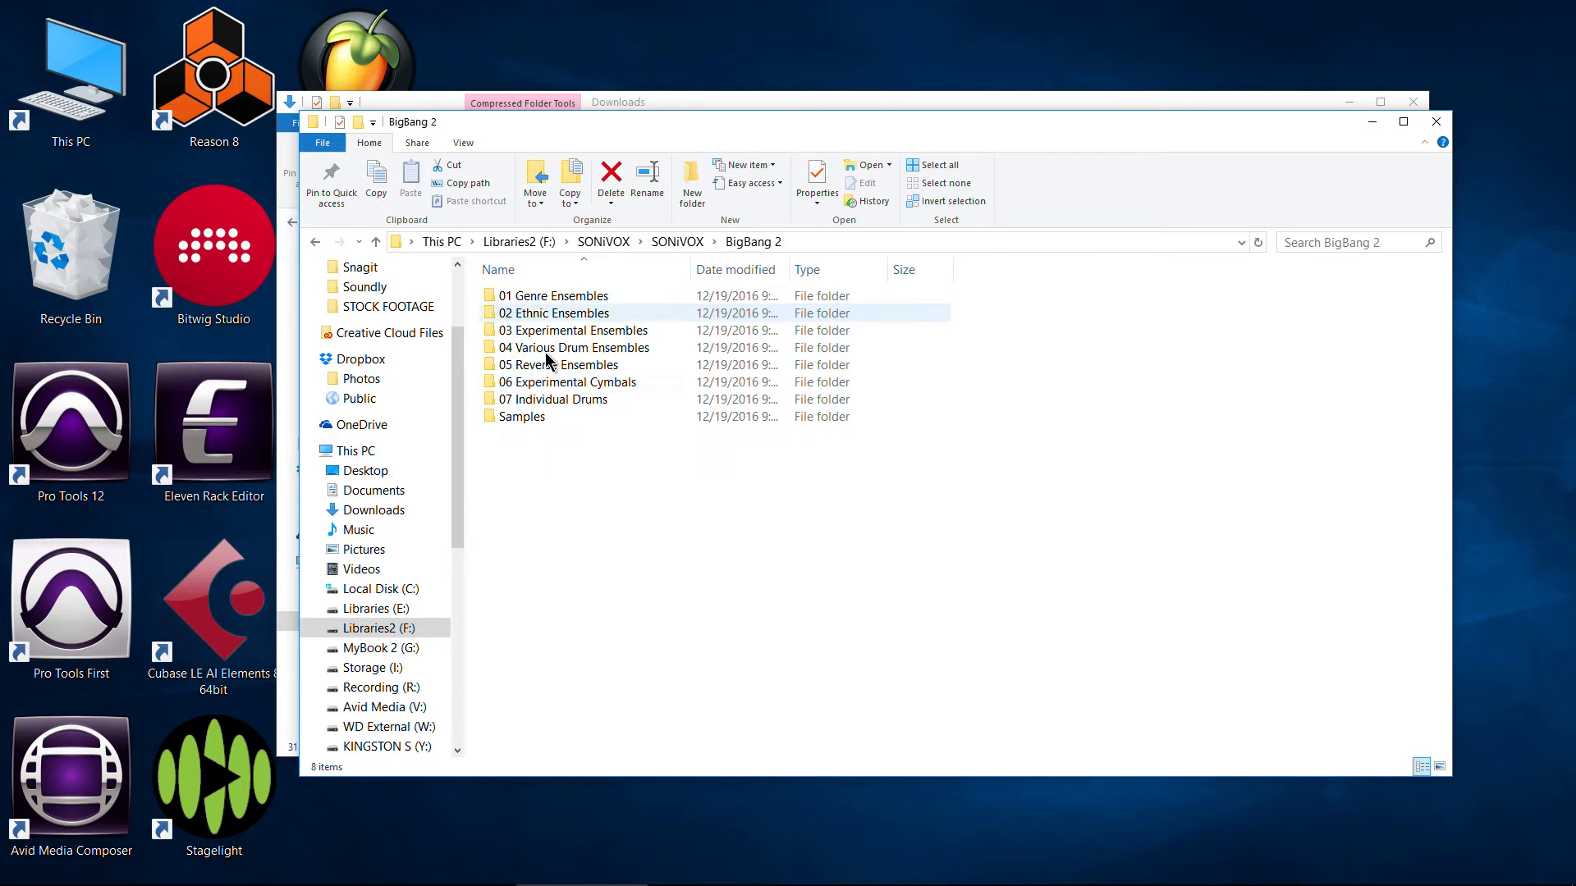
Go back to F:\SONiVOX and open the same folder in a second File Explorer window beside it.
click(682, 242)
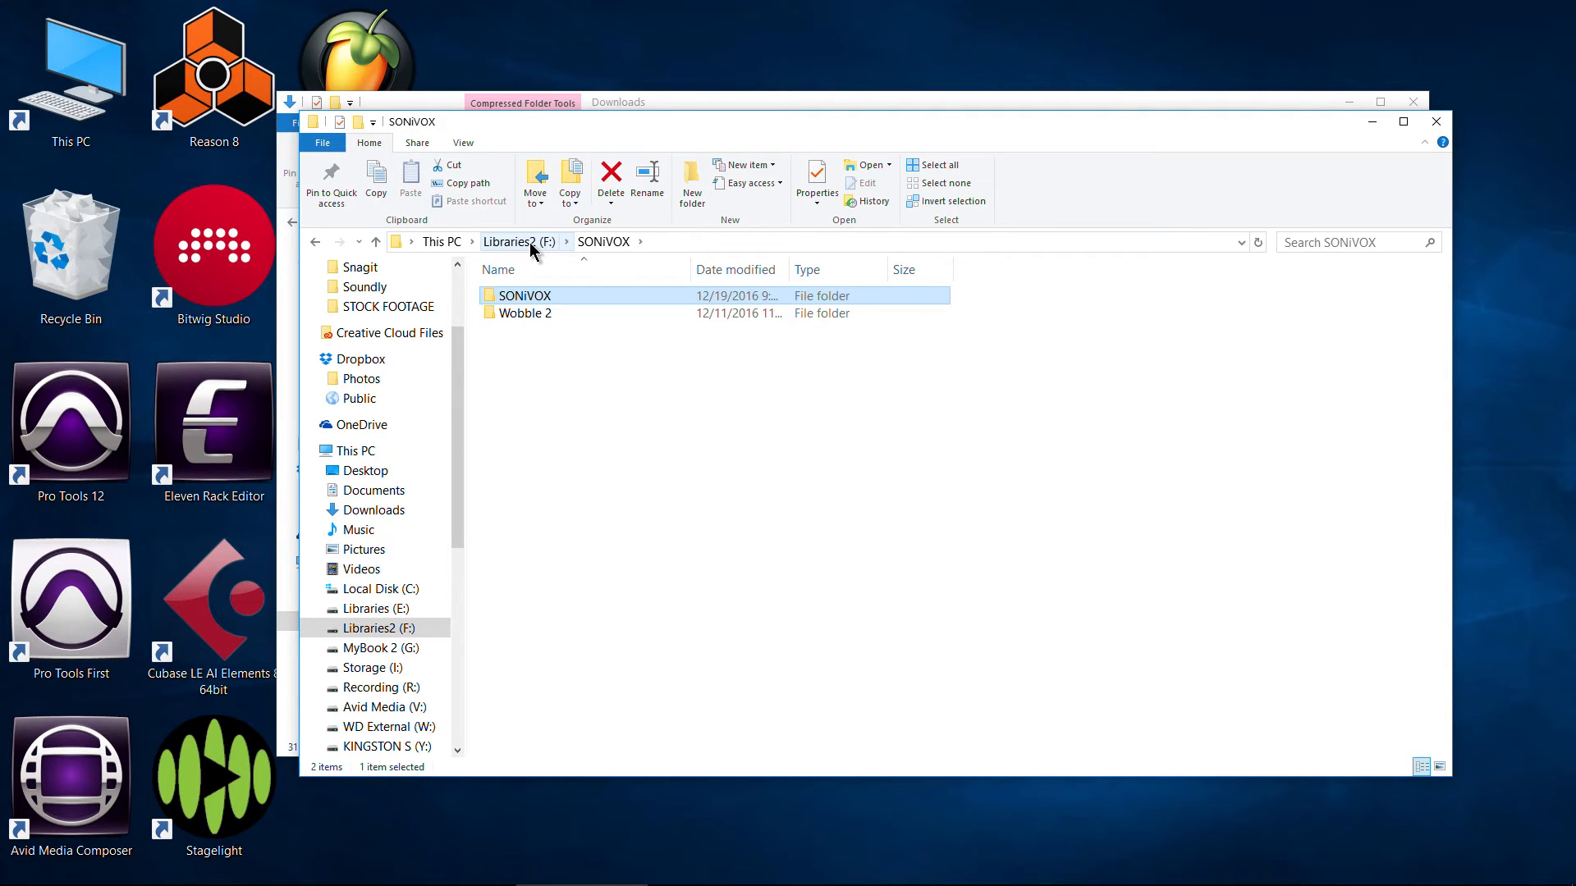
click(529, 243)
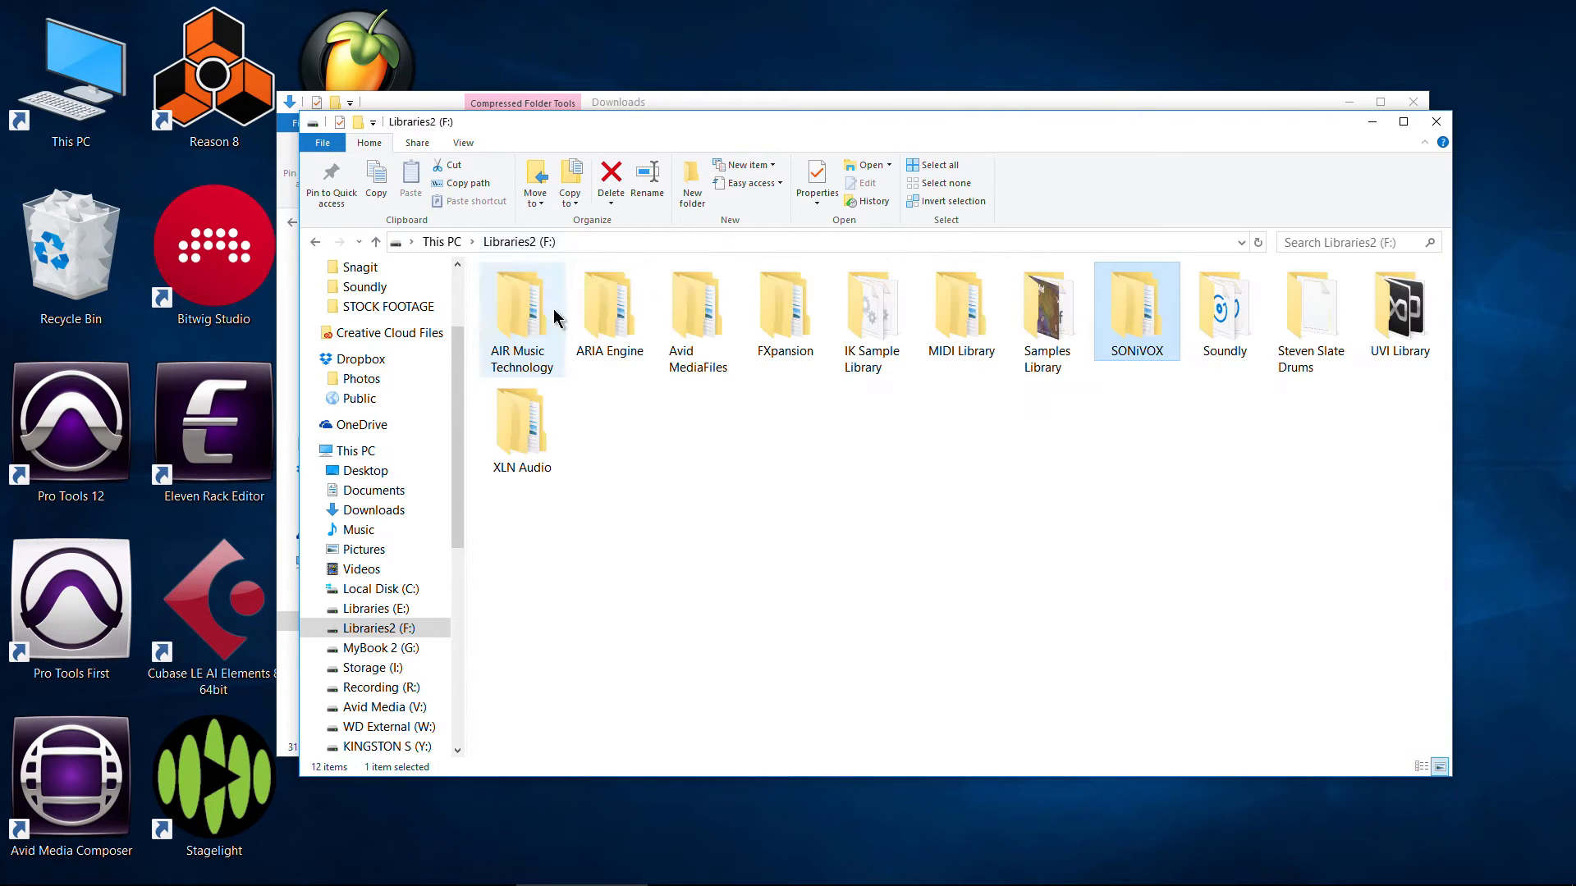
double_click(1137, 330)
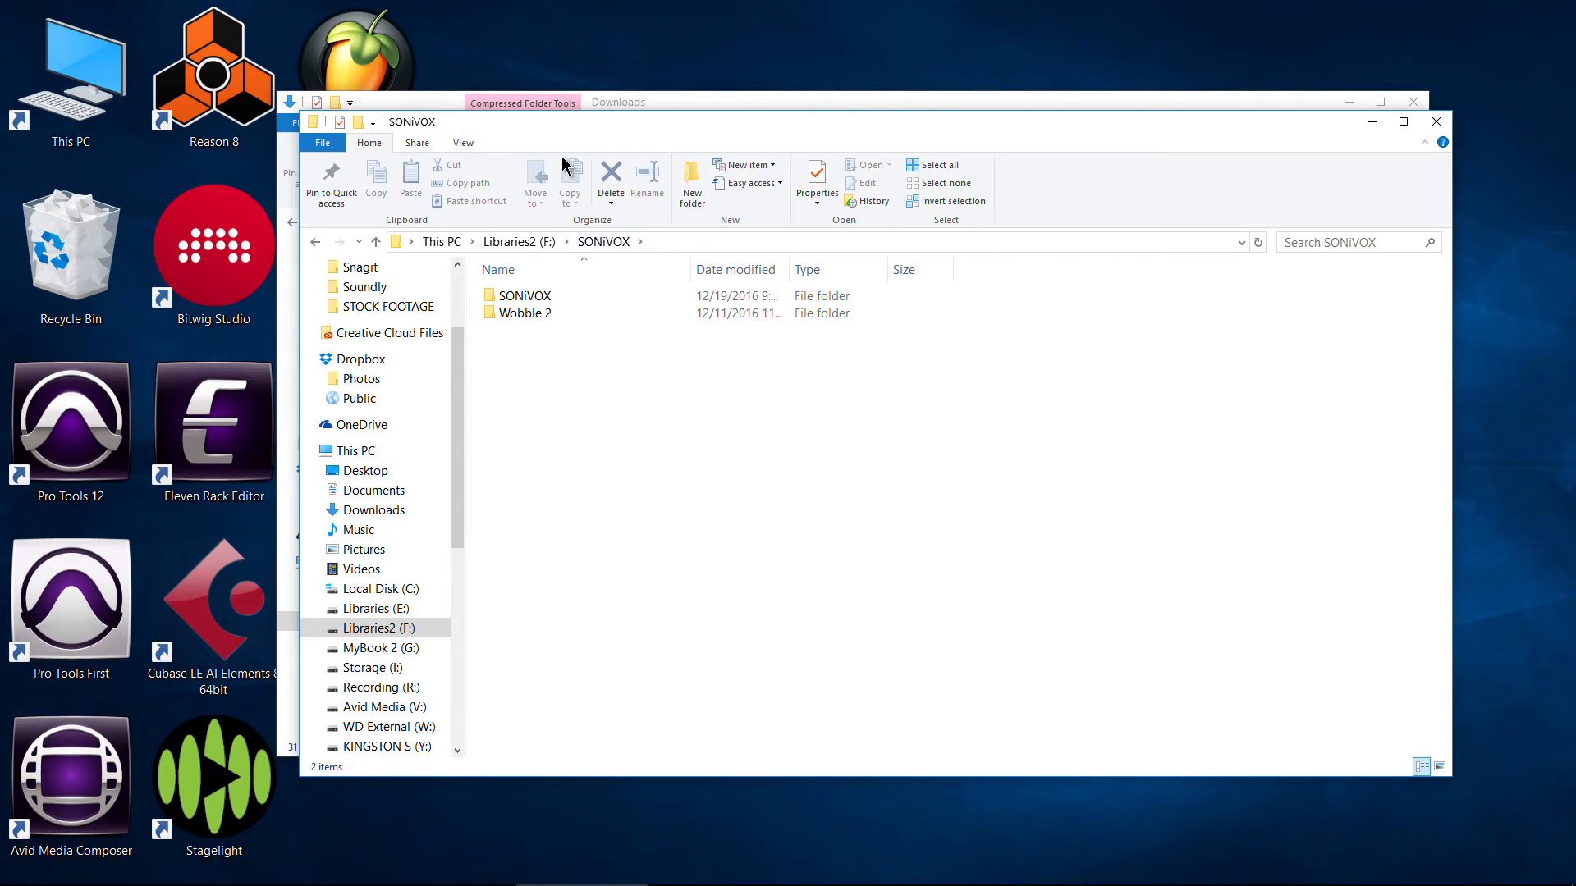
drag(566, 123, 724, 130)
double_click(59, 76)
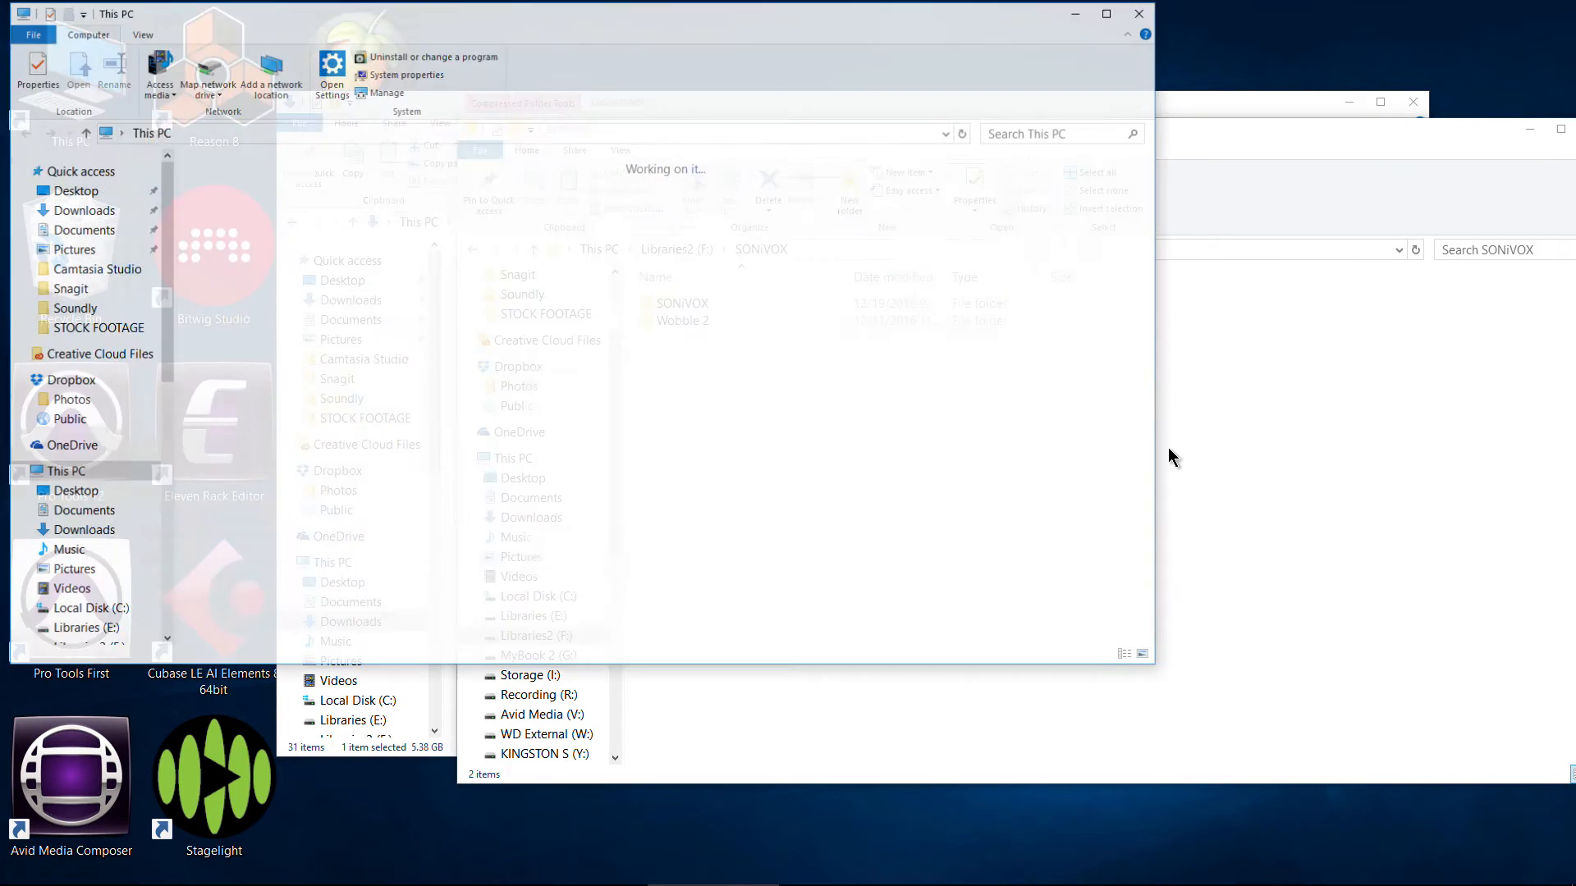
double_click(888, 324)
double_click(829, 213)
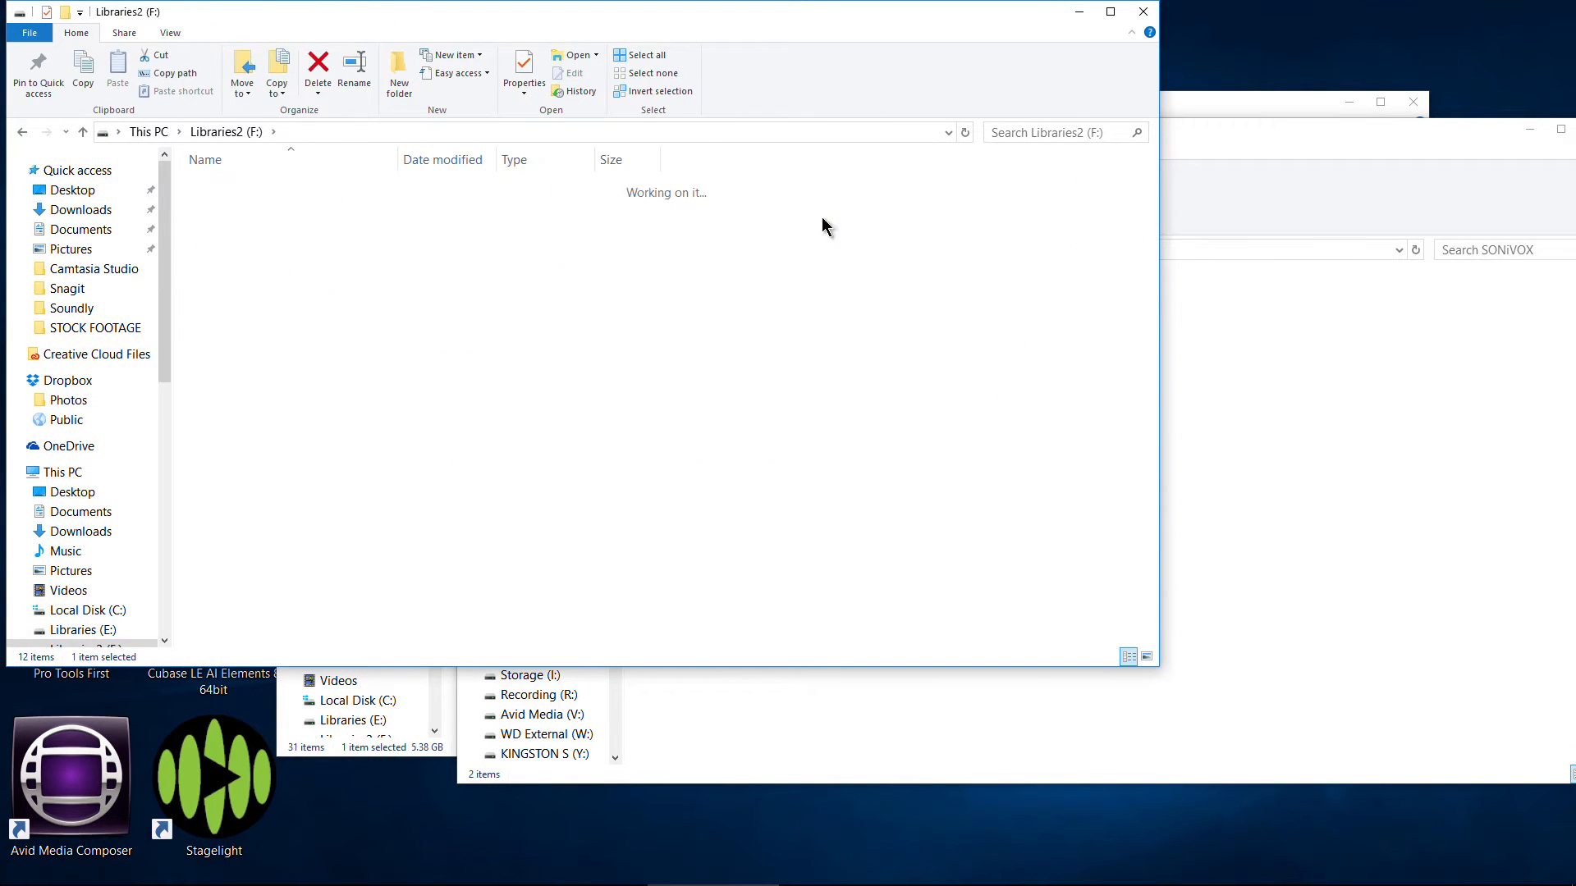
drag(398, 19, 437, 70)
Move the BigBang 2 folder from the nested SONiVOX subfolder up into F:\SONiVOX, and close the second window.
click(1241, 144)
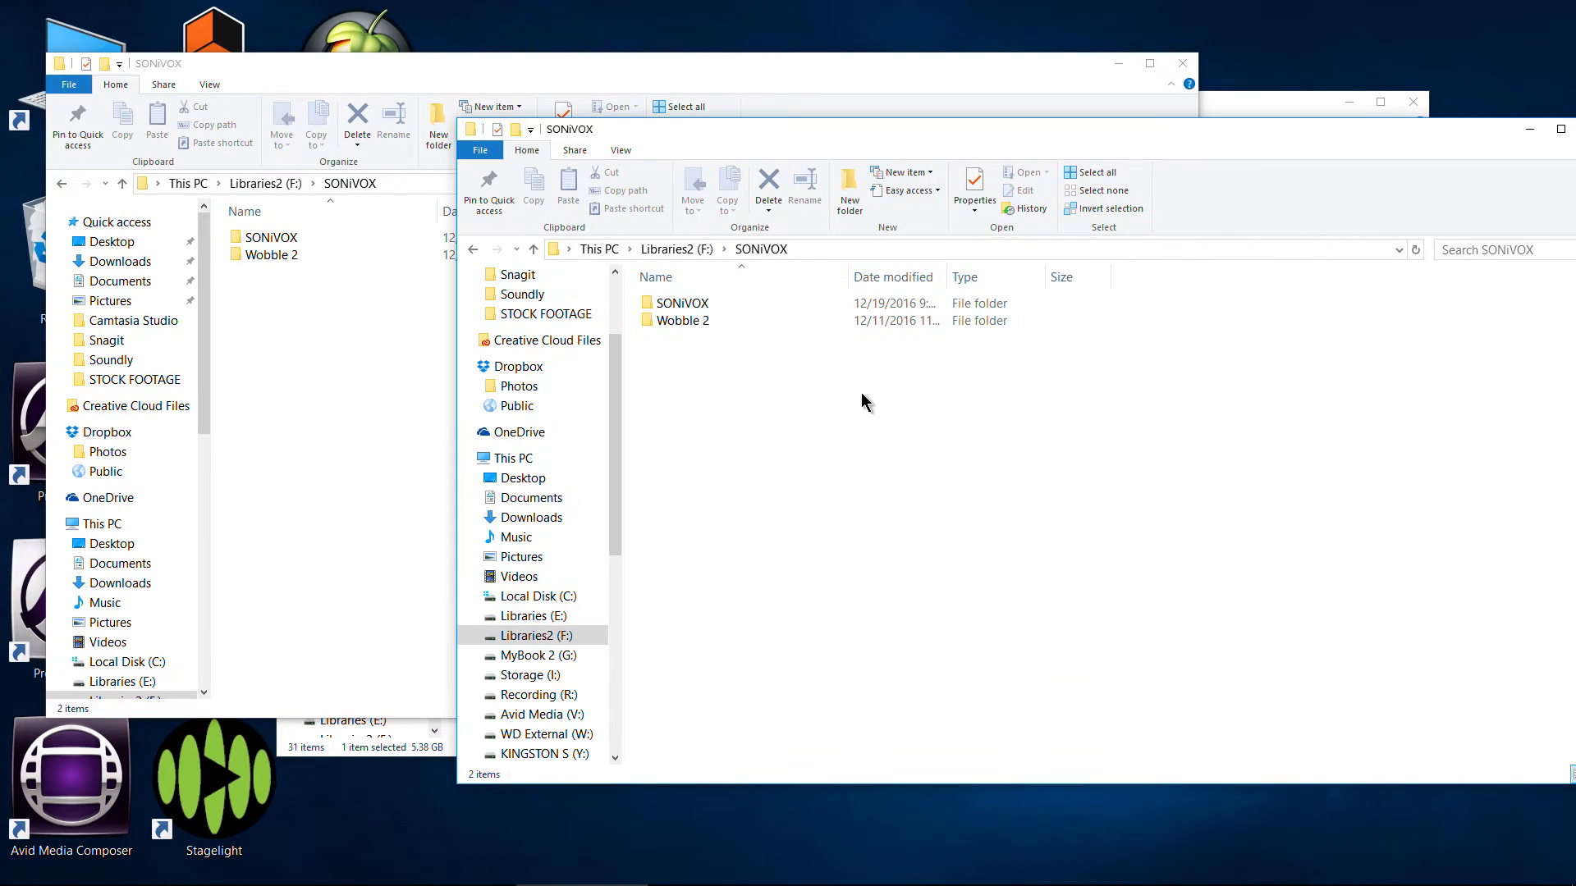
double_click(704, 302)
drag(677, 297, 324, 457)
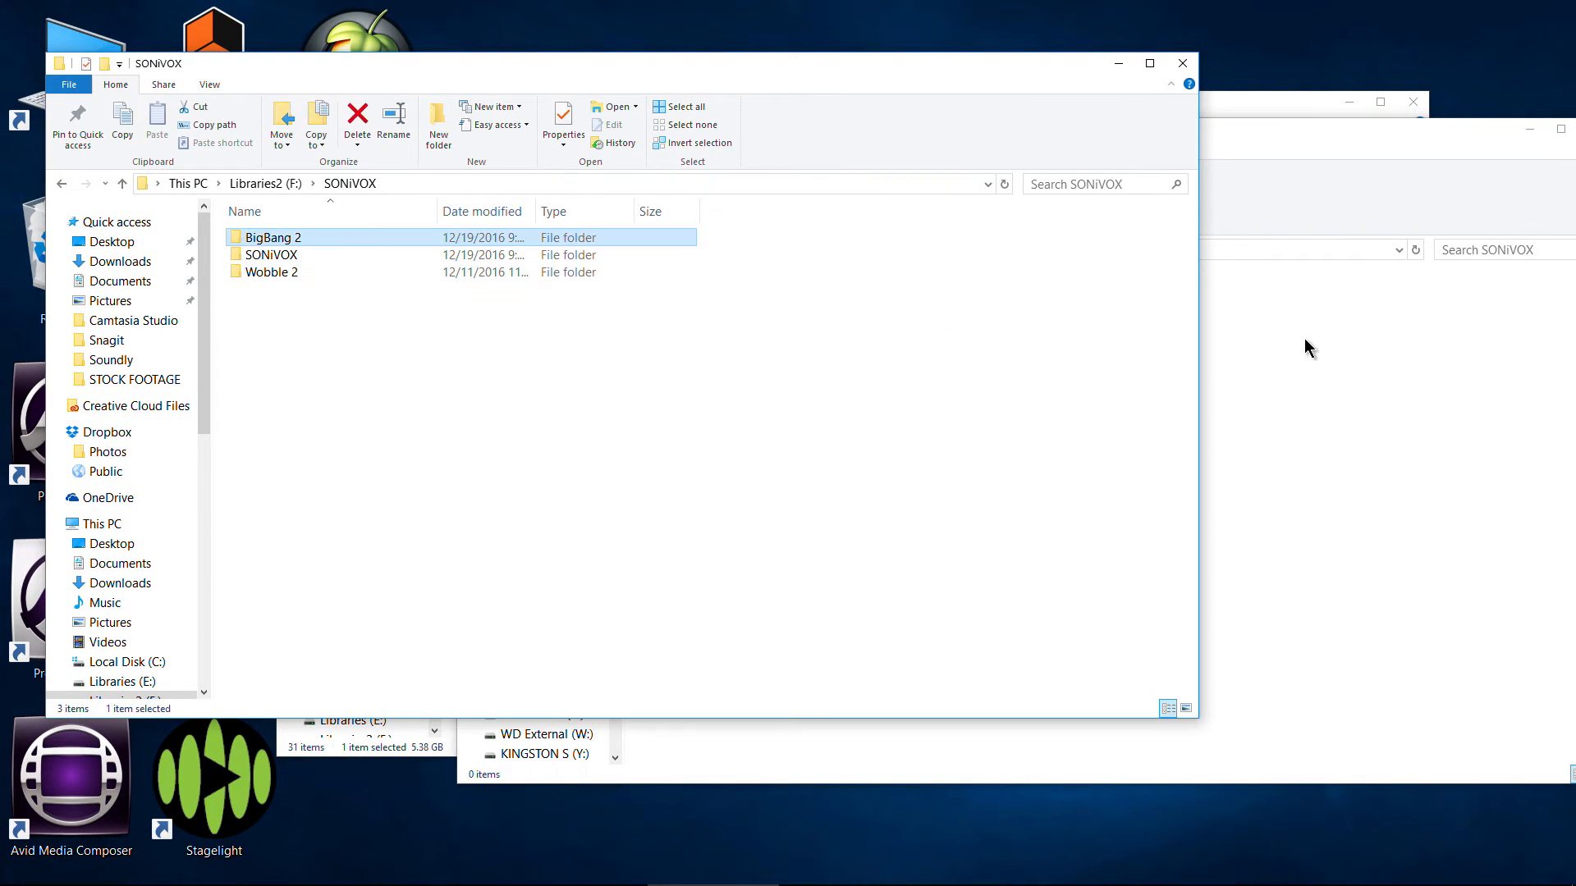
click(1182, 63)
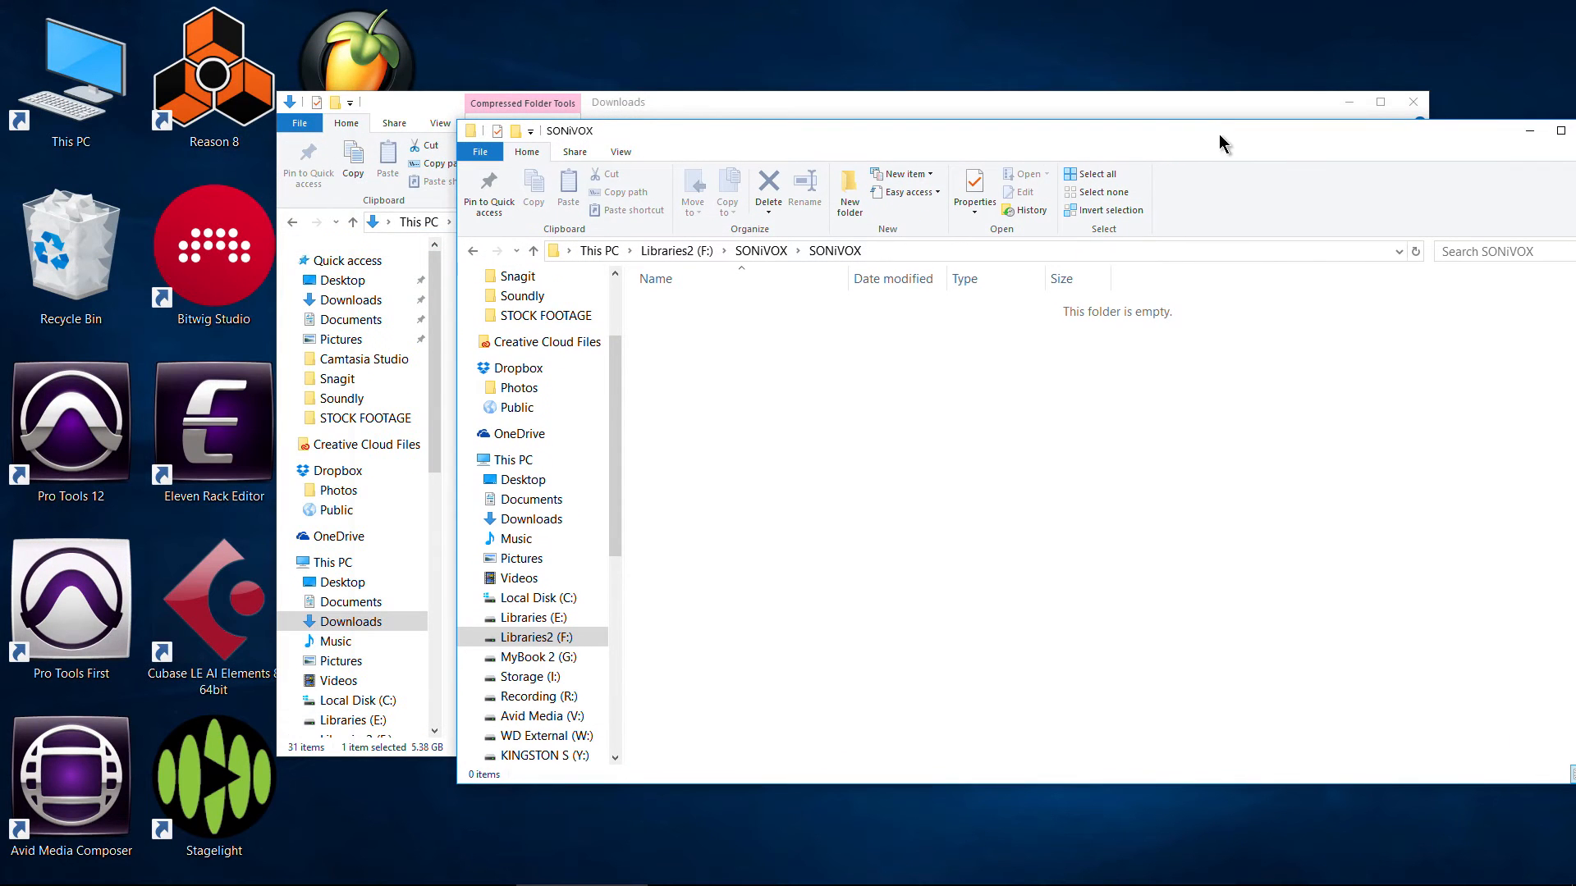
Delete the empty nested SONiVOX subfolder from F:\SONiVOX and close the window.
drag(1219, 133, 985, 94)
click(444, 208)
key(Return)
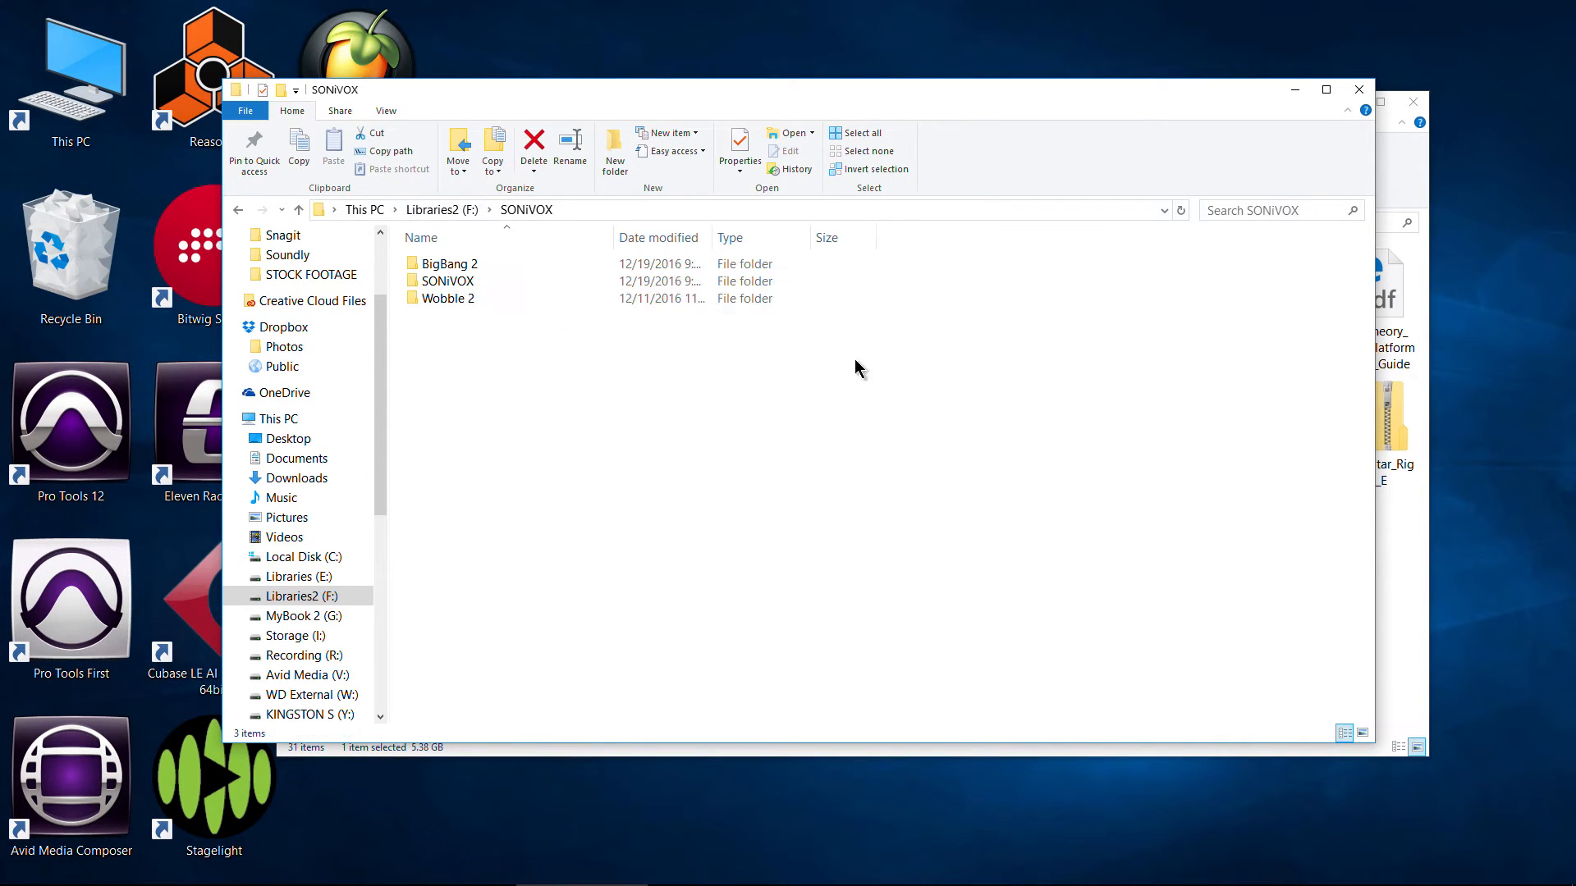
click(456, 283)
key(Delete)
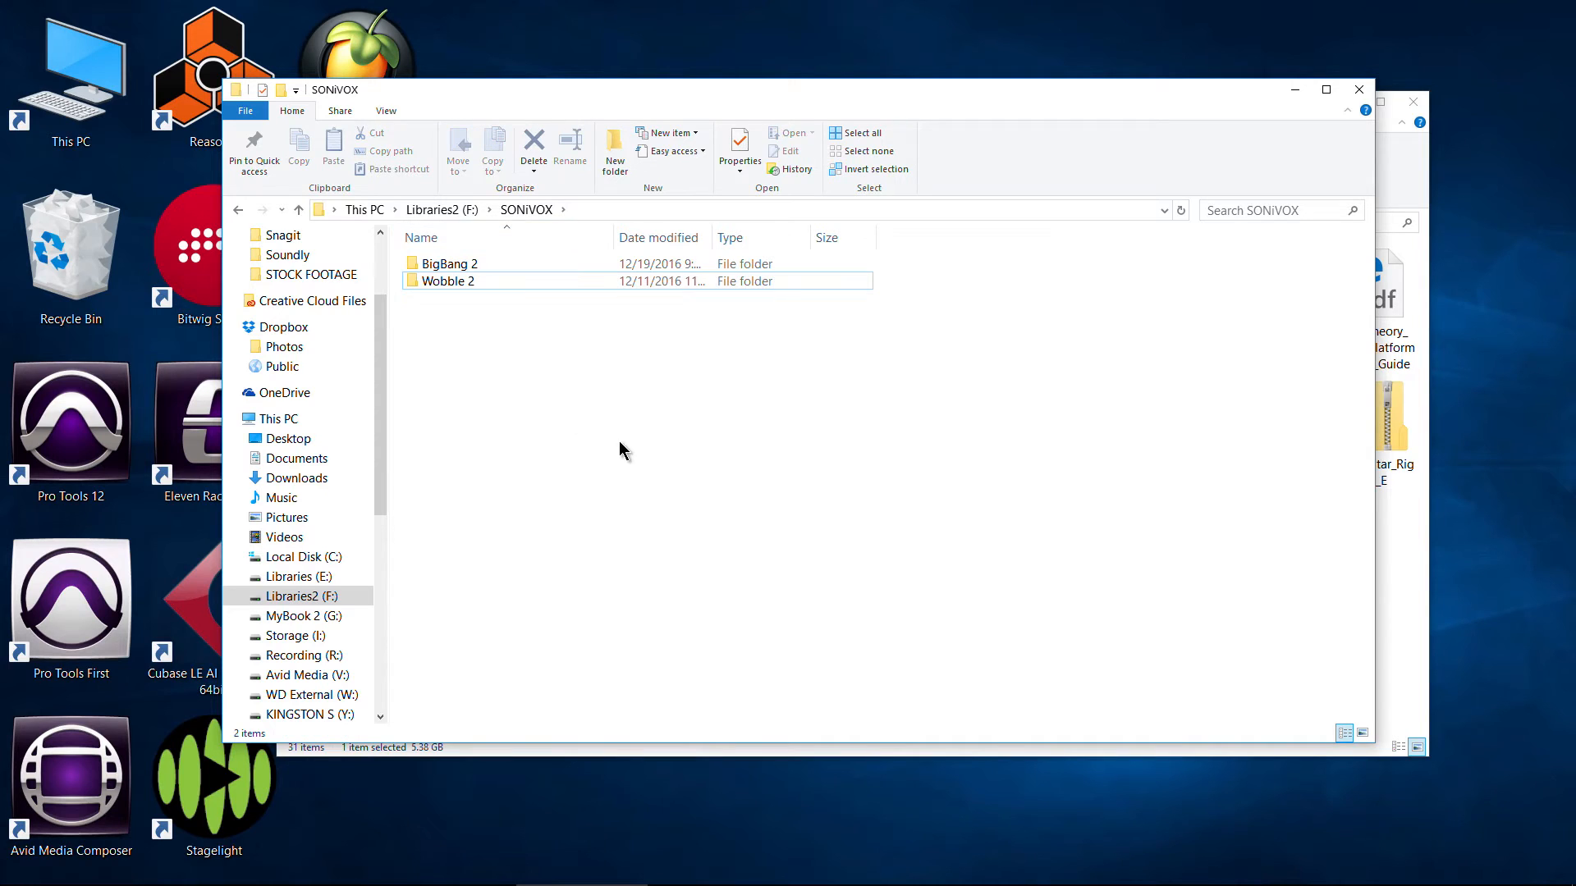
drag(577, 87, 642, 85)
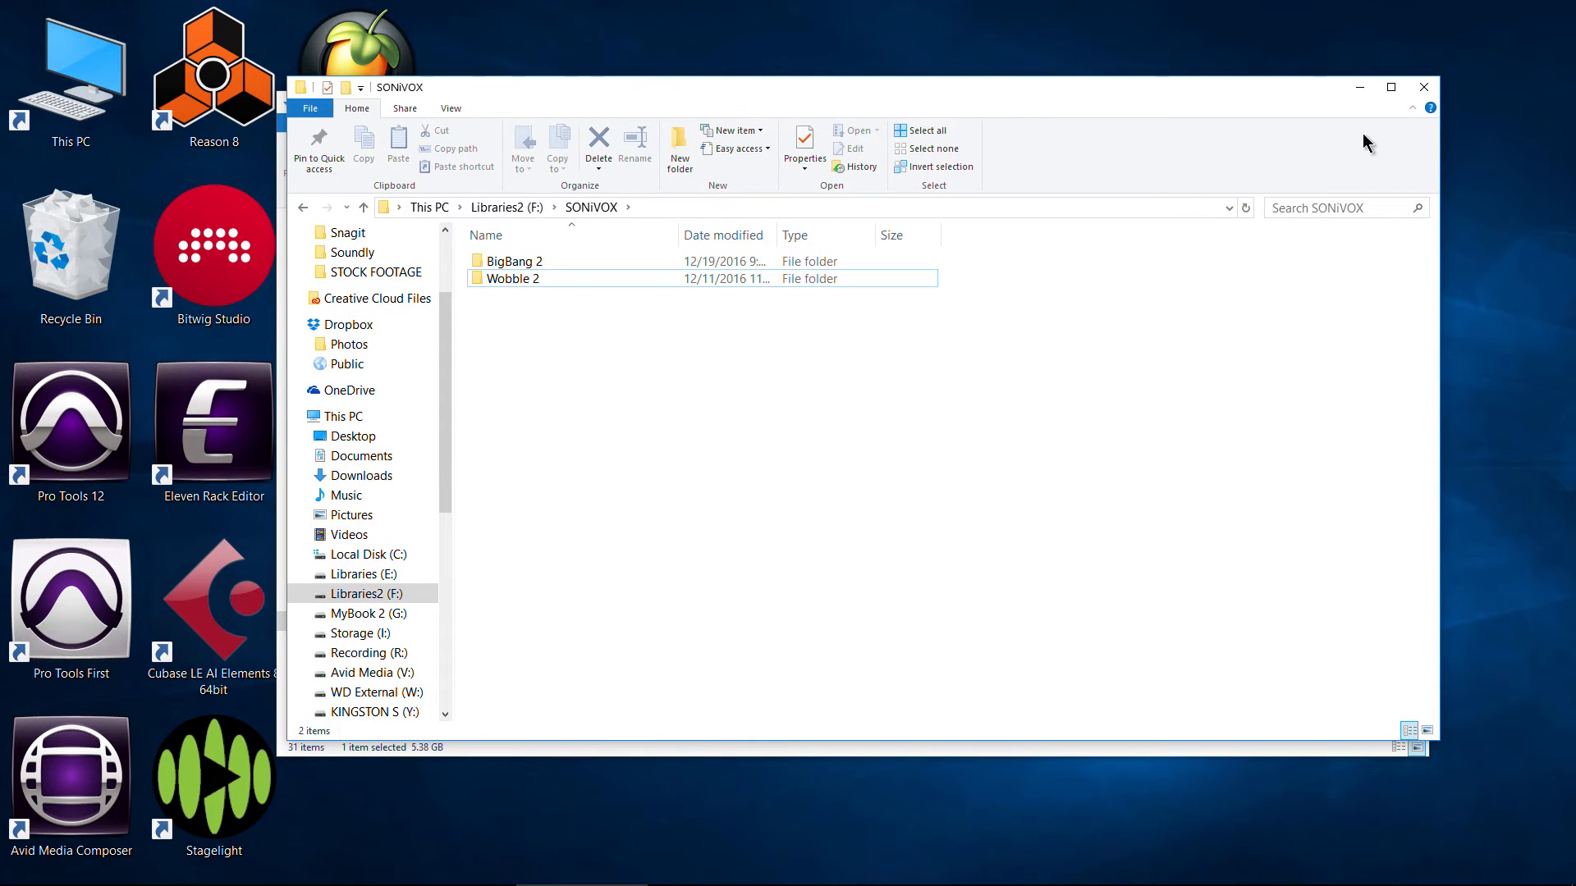
click(1425, 89)
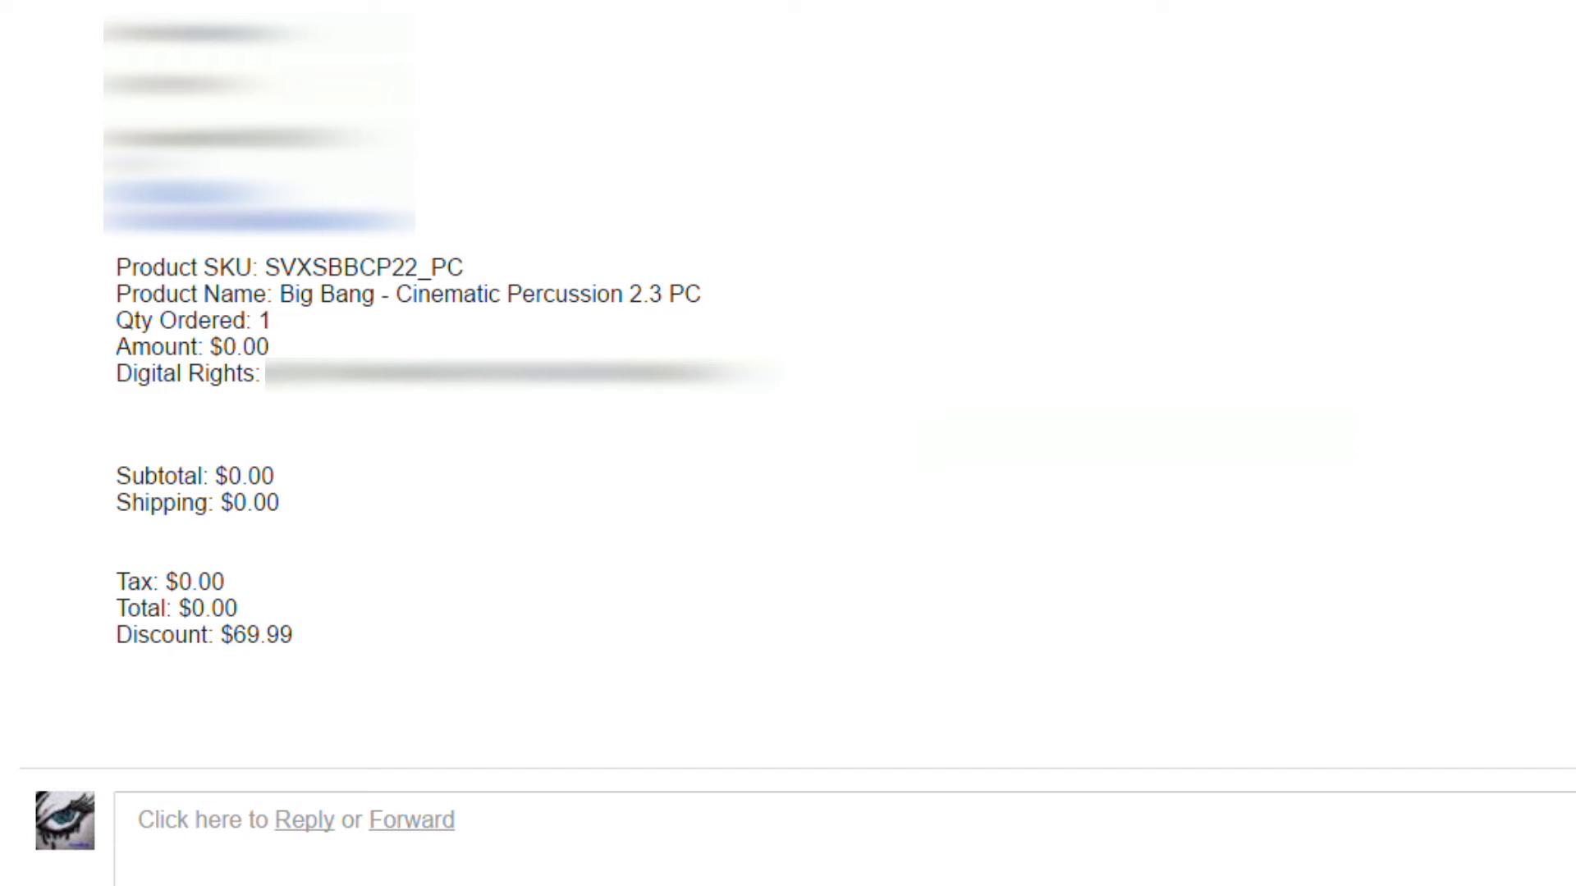
Copy the Digital Rights code for Big Bang - Cinematic Percussion 2.3 PC from the order e-mail.
drag(266, 374, 713, 357)
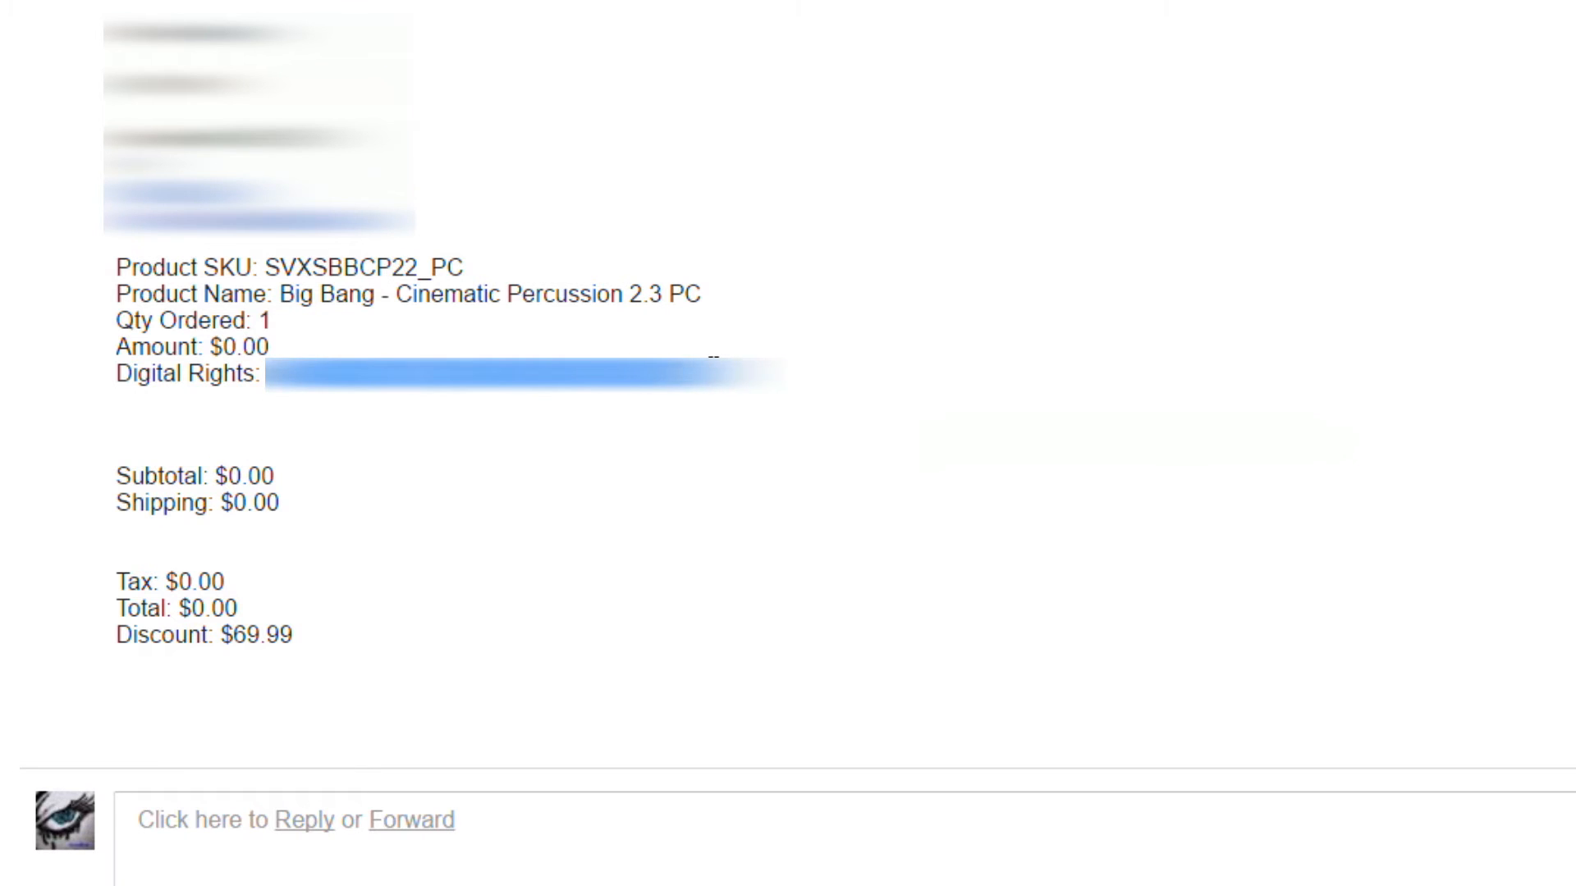
right_click(698, 379)
click(786, 399)
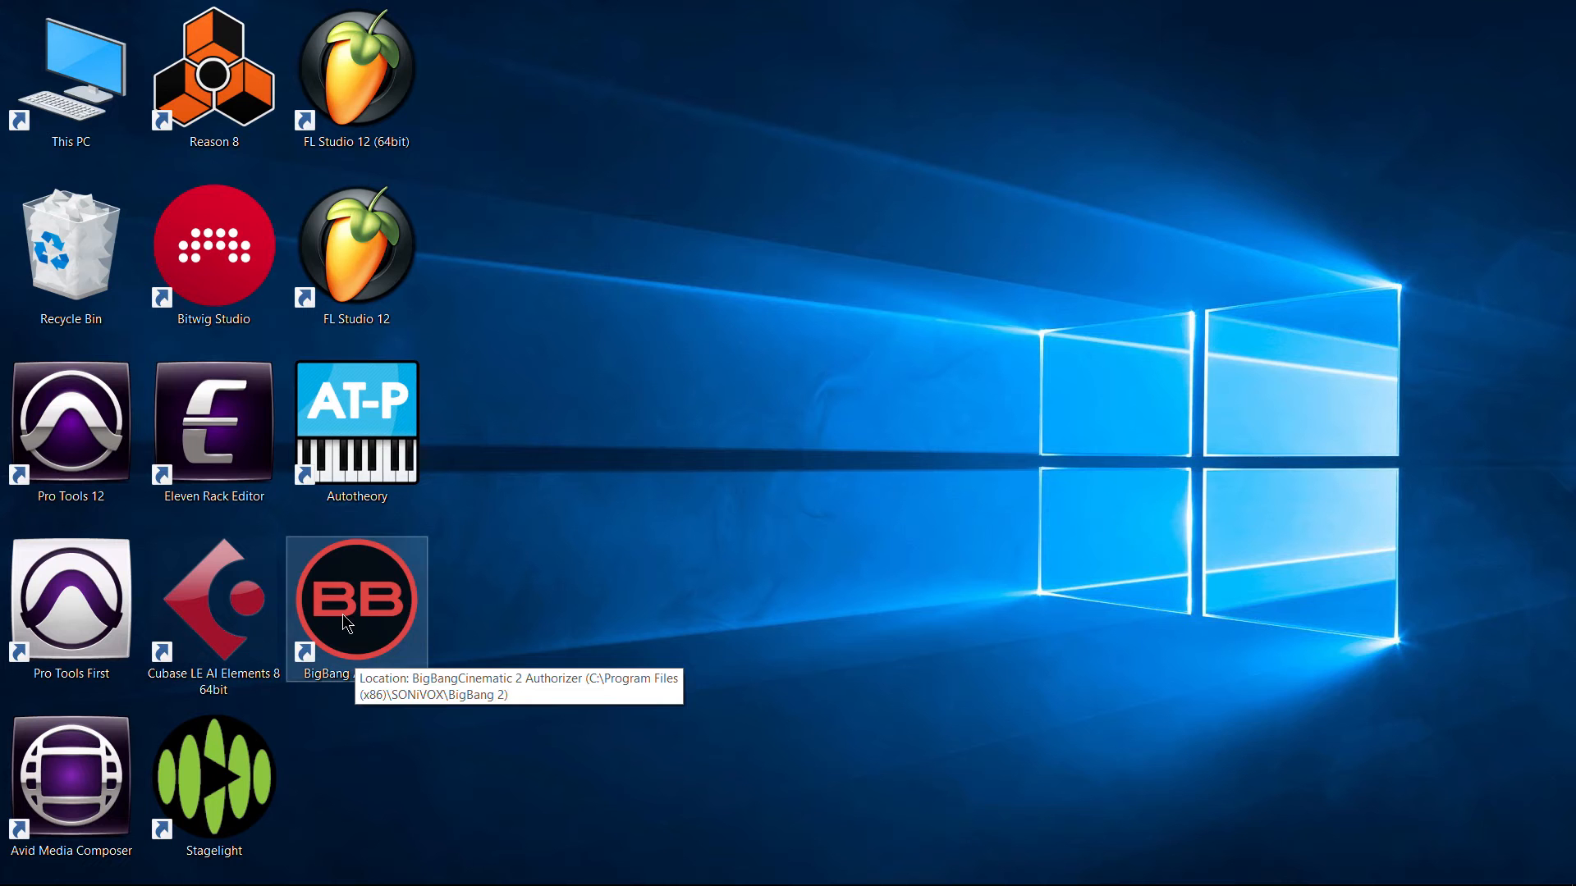
Open the activation code entry in the BigBang Authorizer, and switch to iLok License Manager with the activation window minimized.
double_click(342, 614)
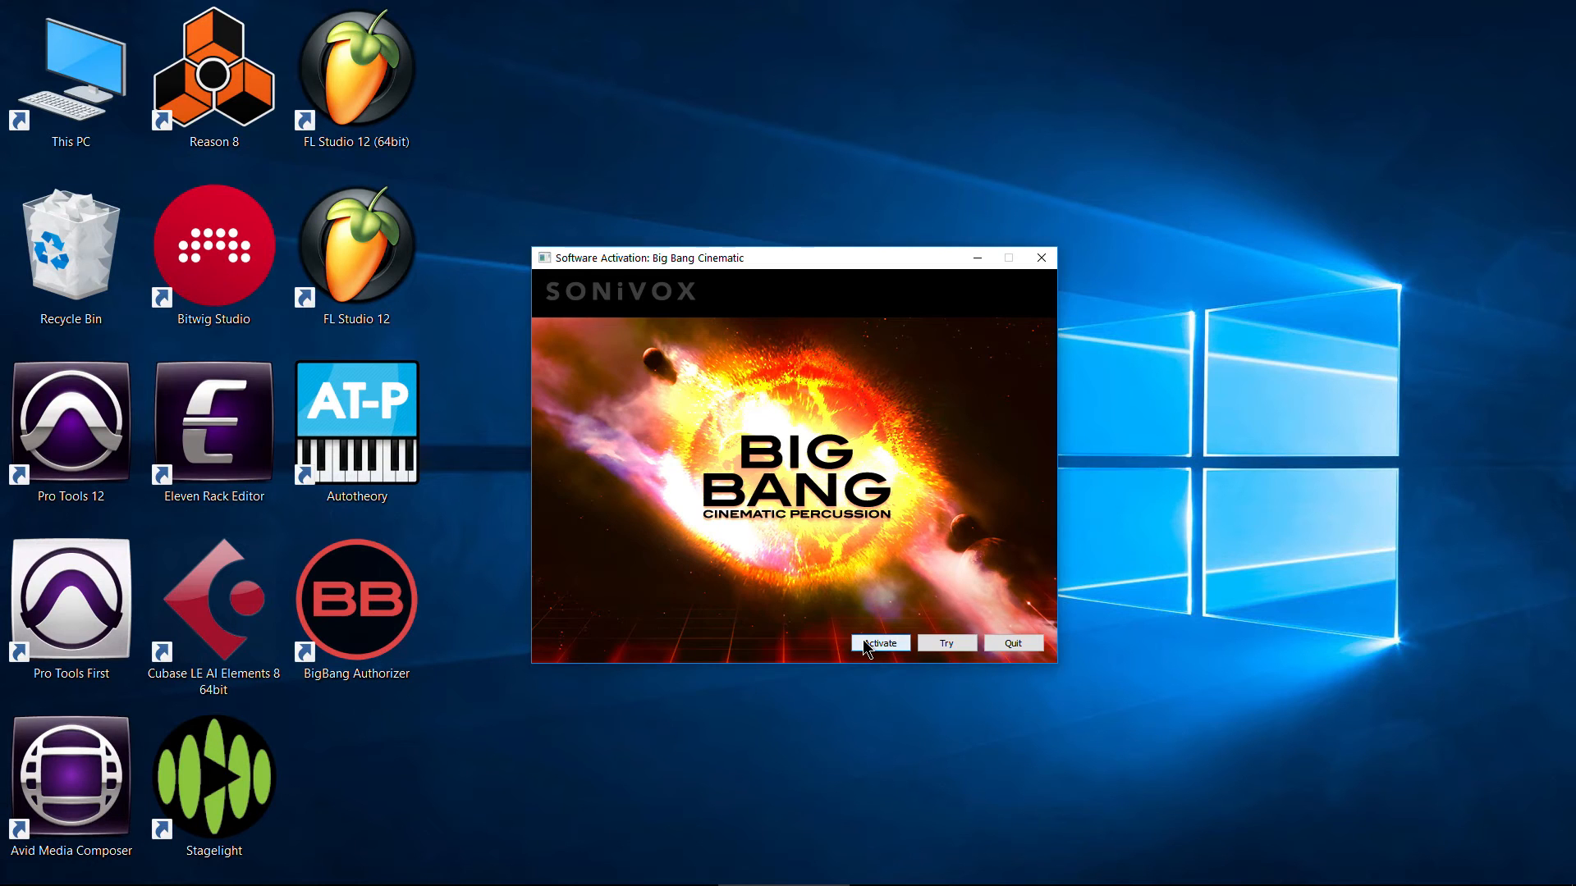
click(868, 646)
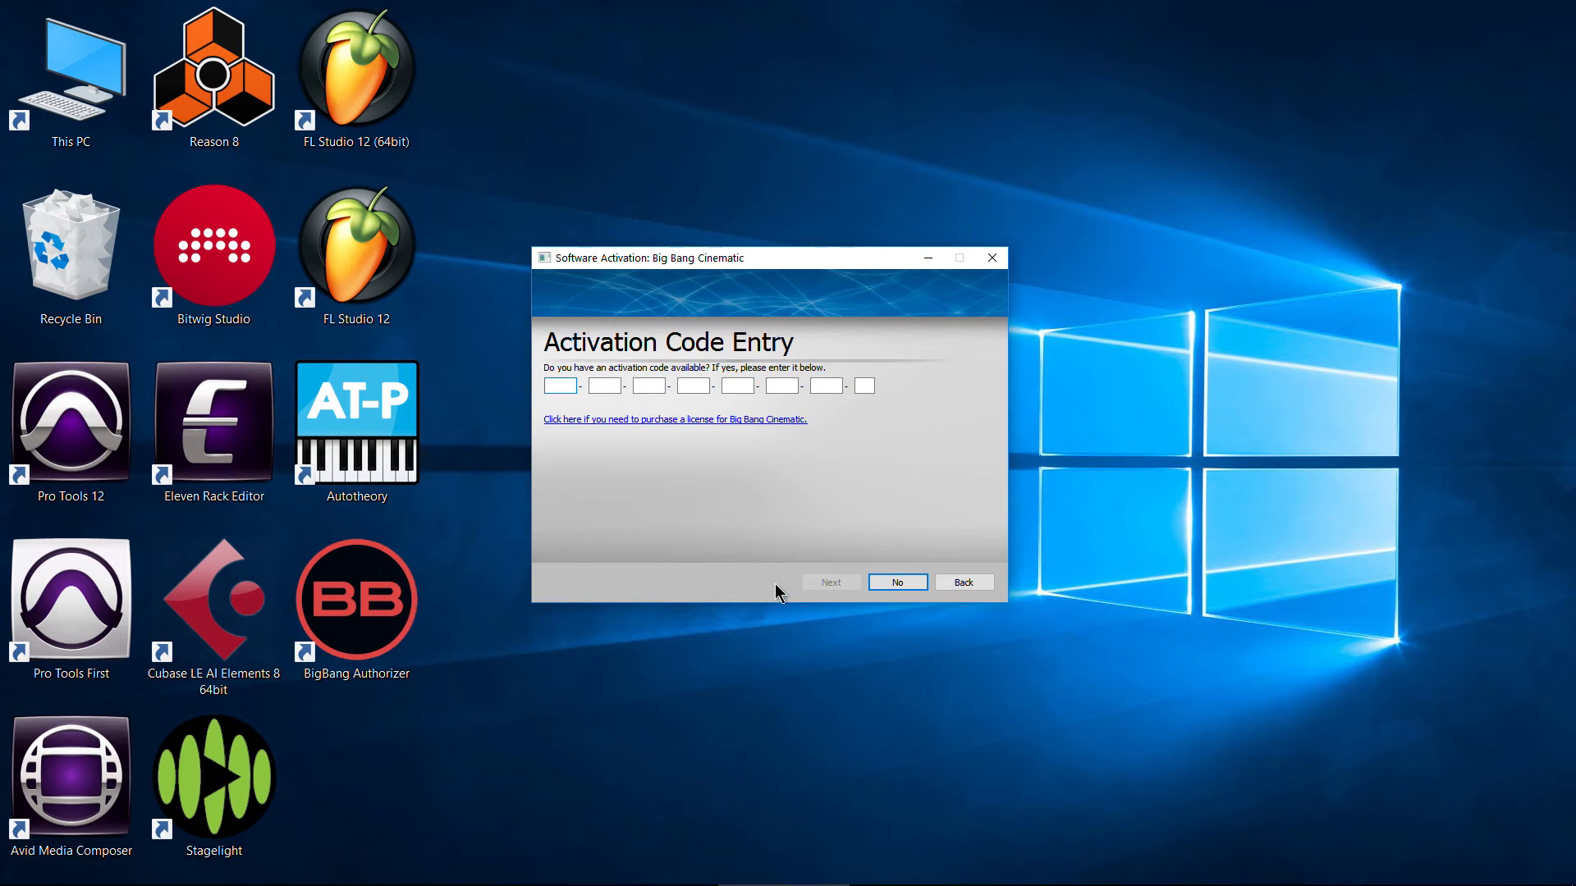
click(519, 870)
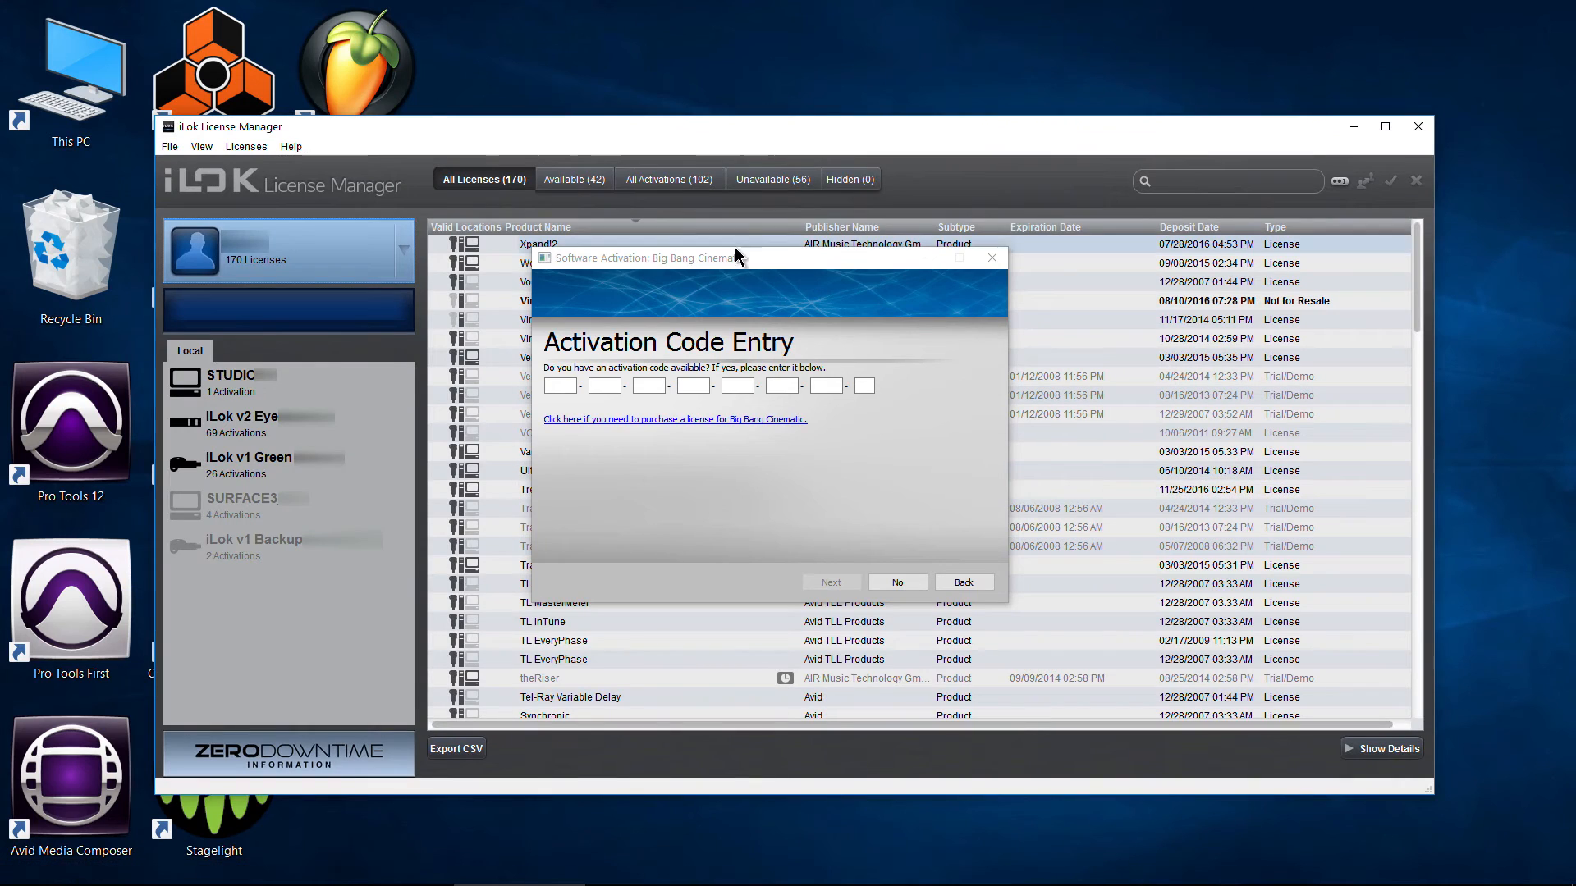
click(928, 258)
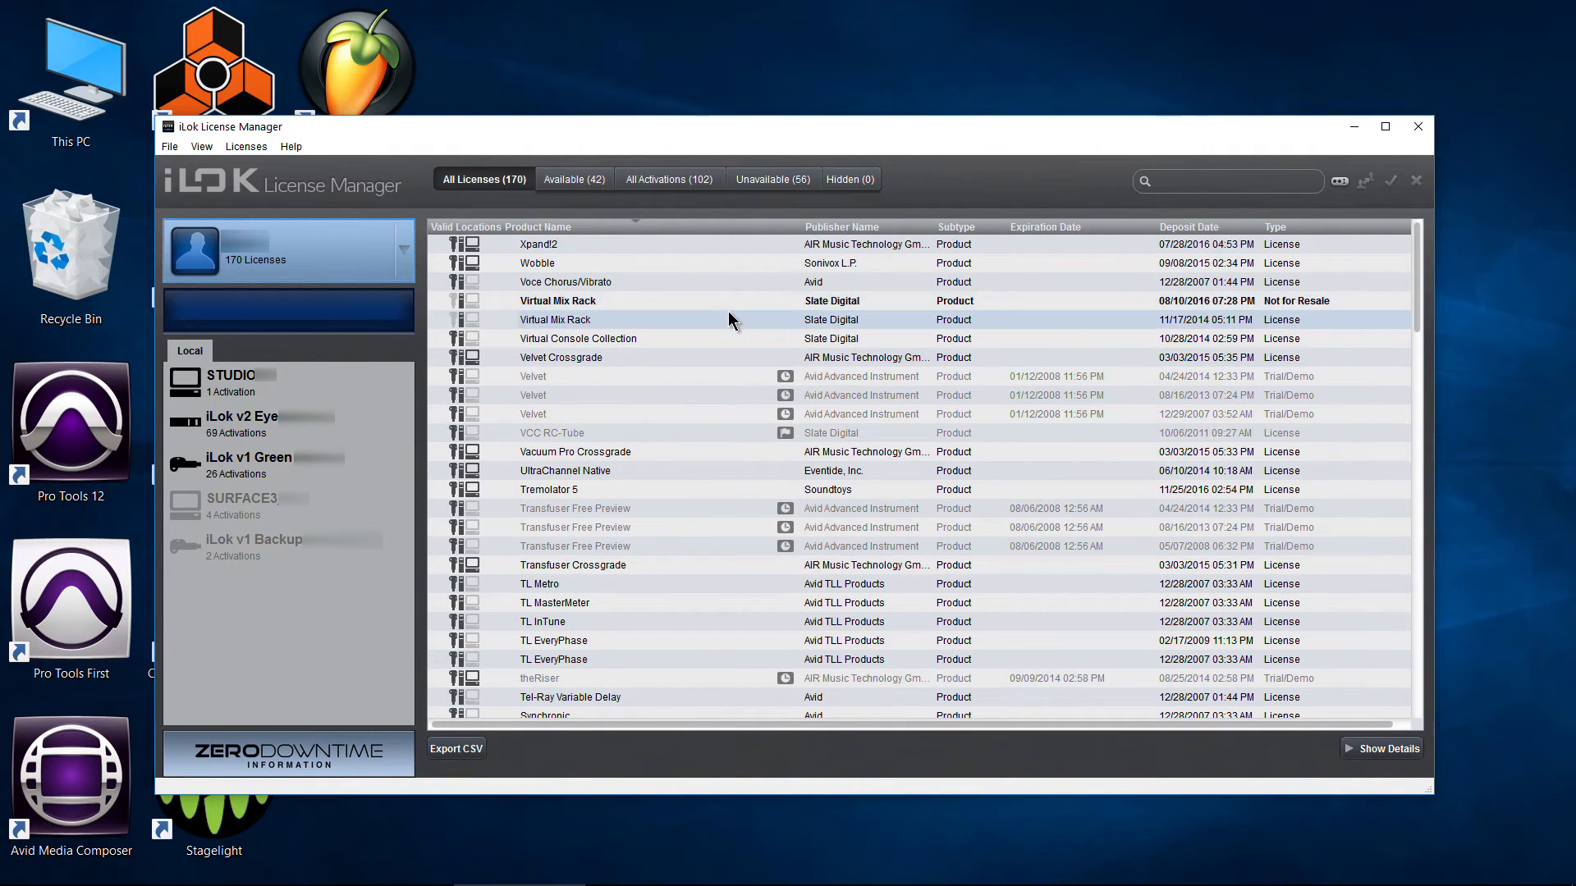
click(1340, 182)
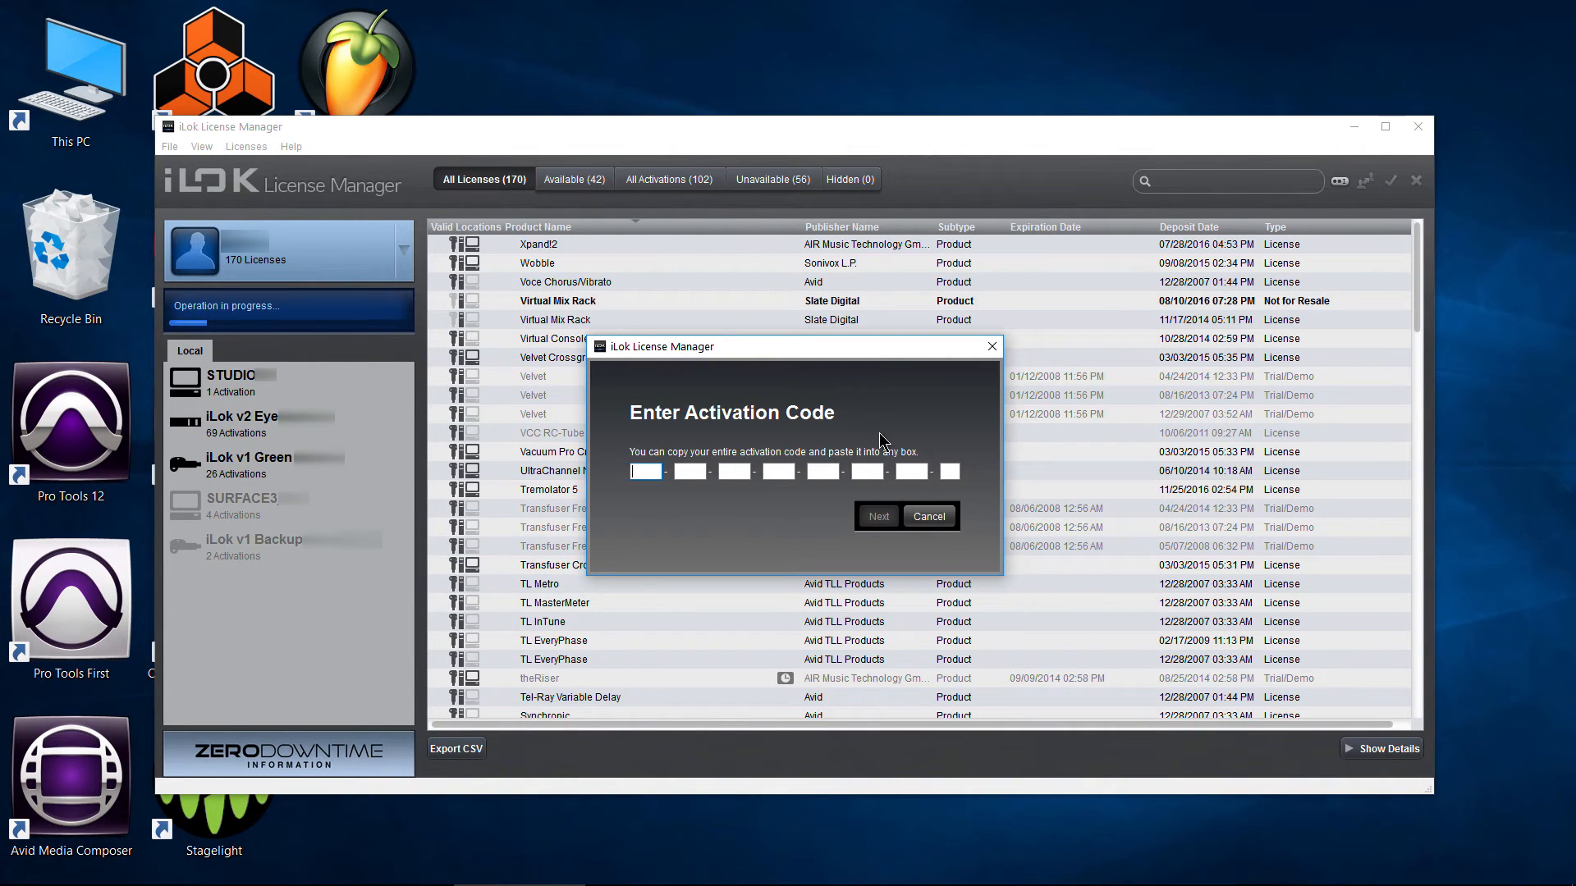
click(939, 518)
click(1419, 126)
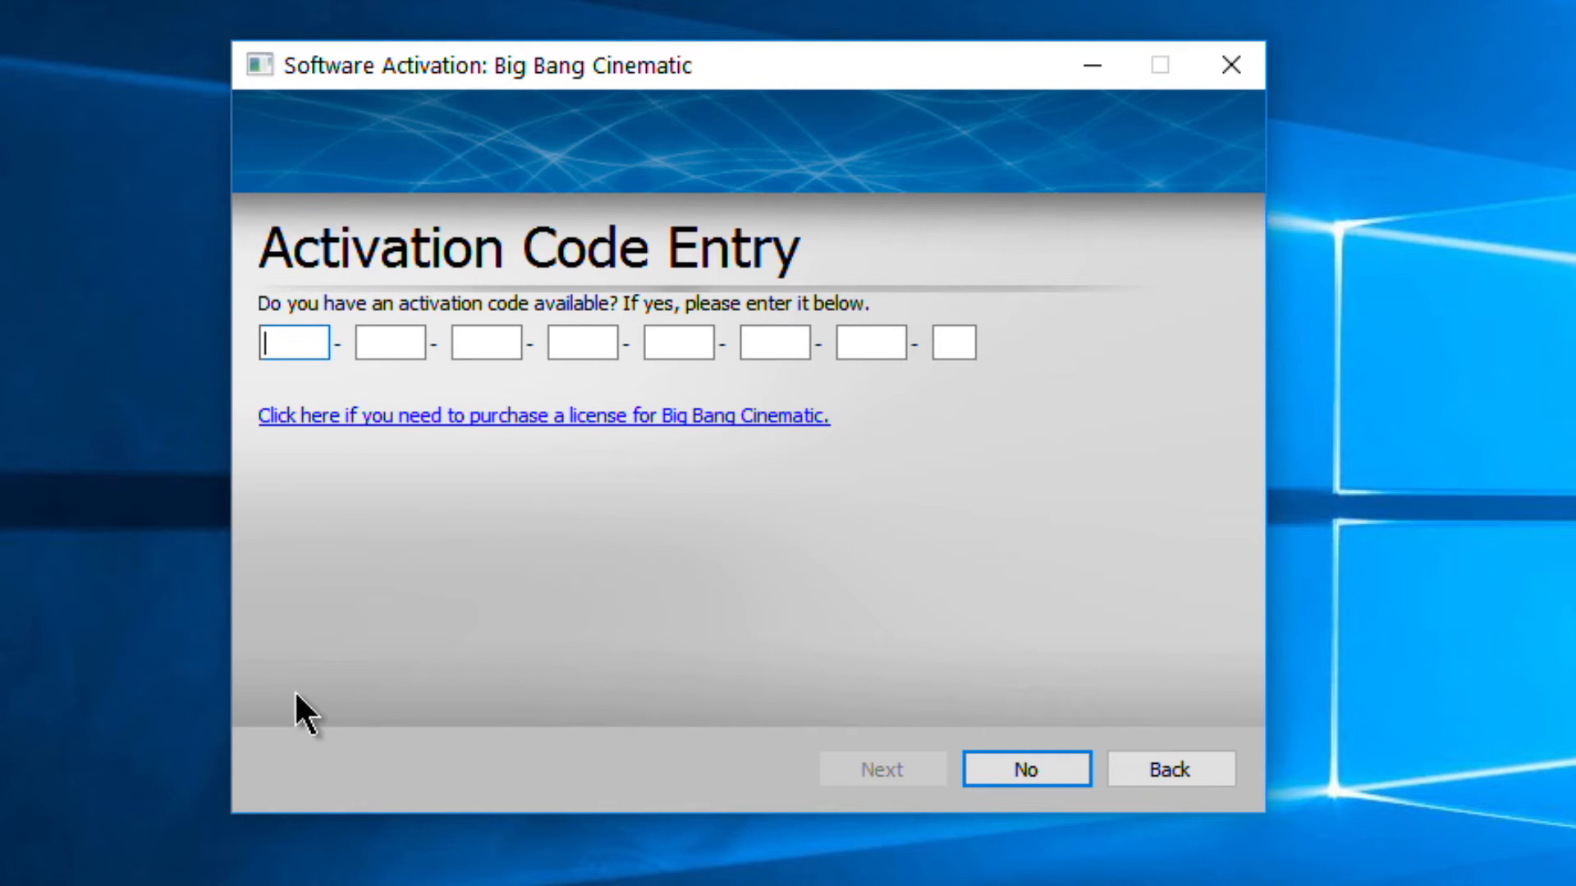
Enter the copied activation code, register with the existing iLok.com account, and log in with the filled-in account credentials.
key(ctrl+v)
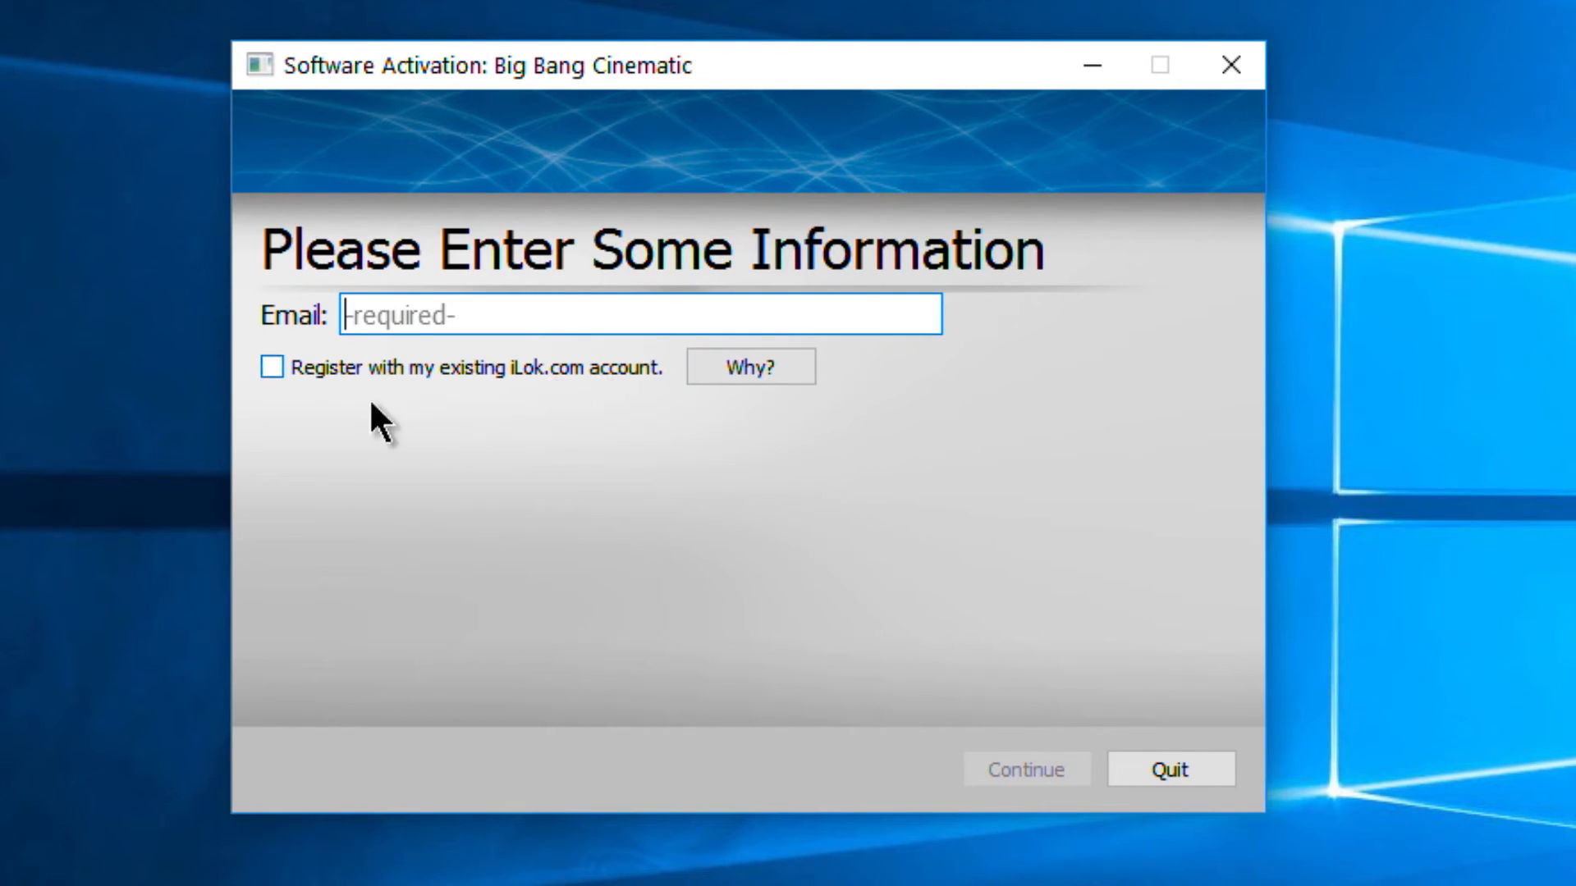
click(287, 371)
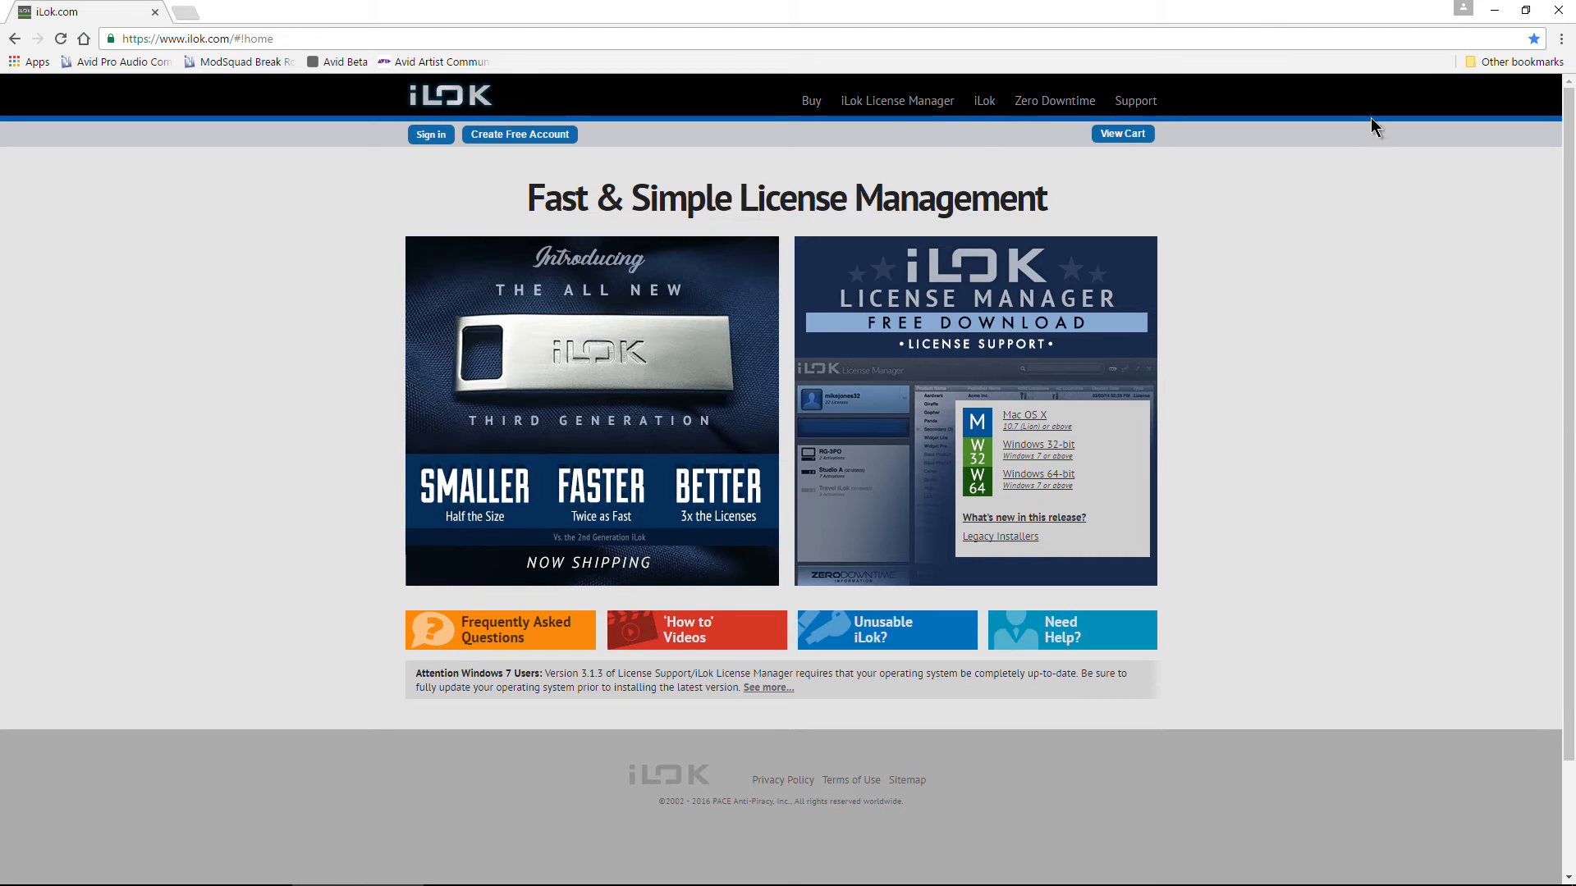
click(1491, 16)
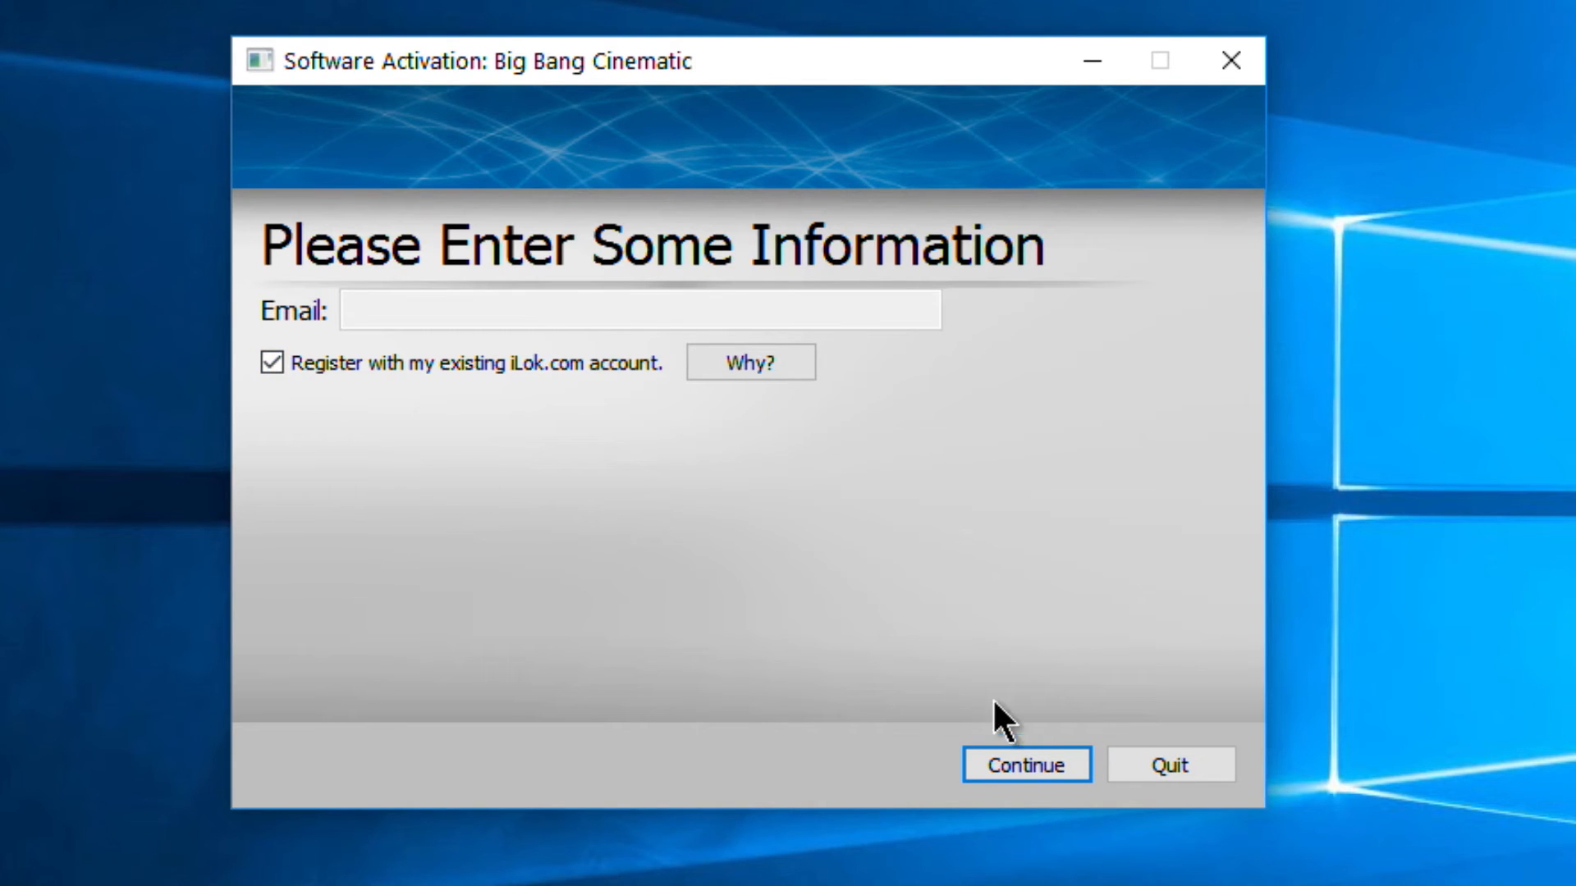
click(1016, 770)
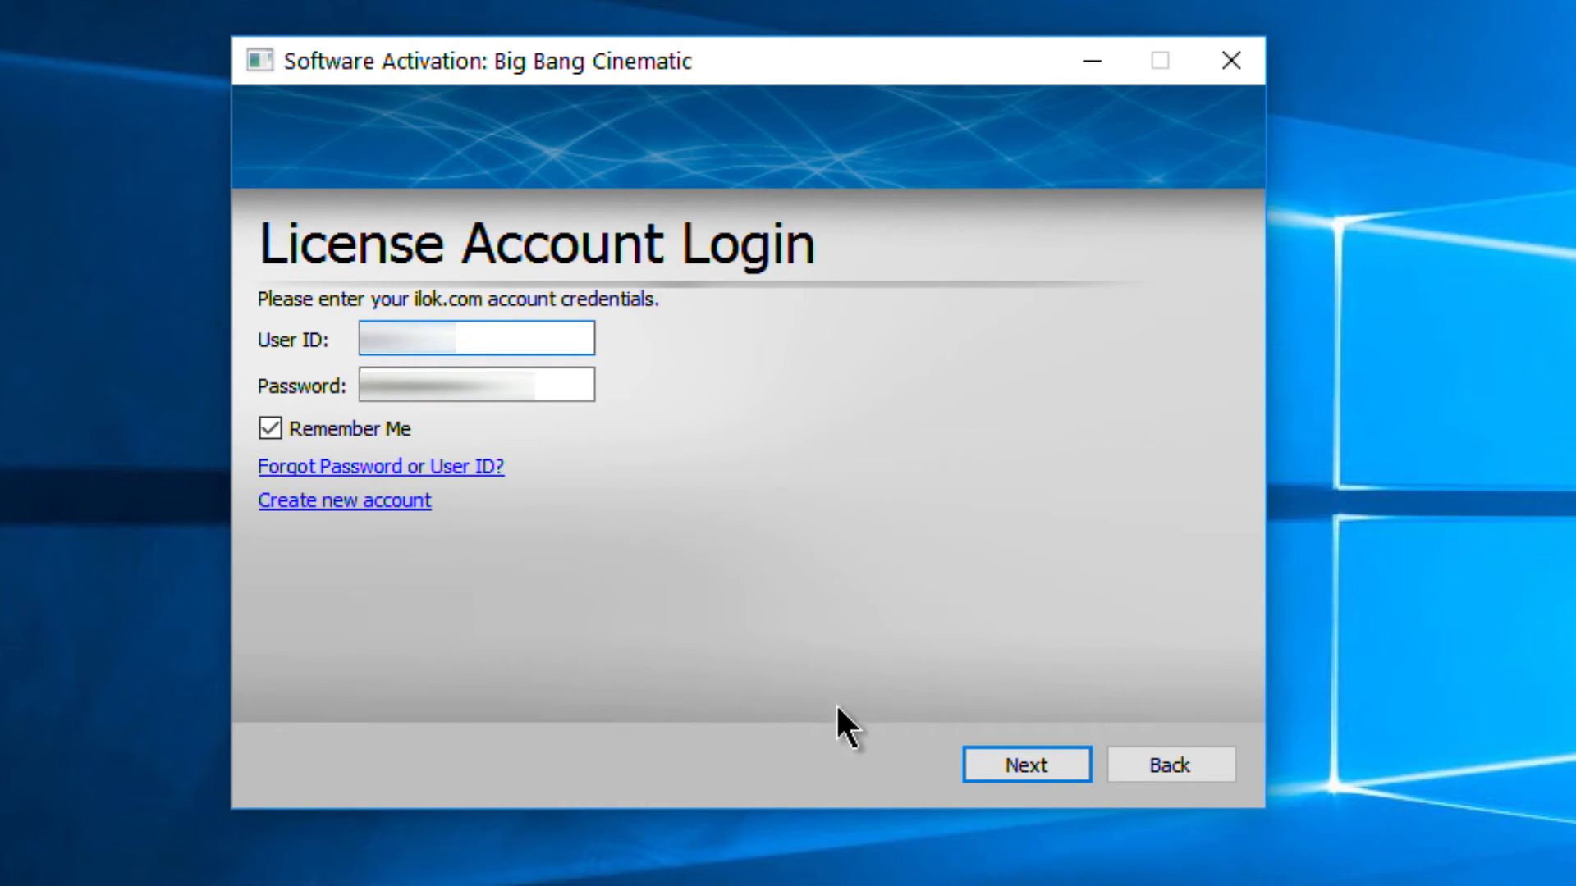
click(1026, 761)
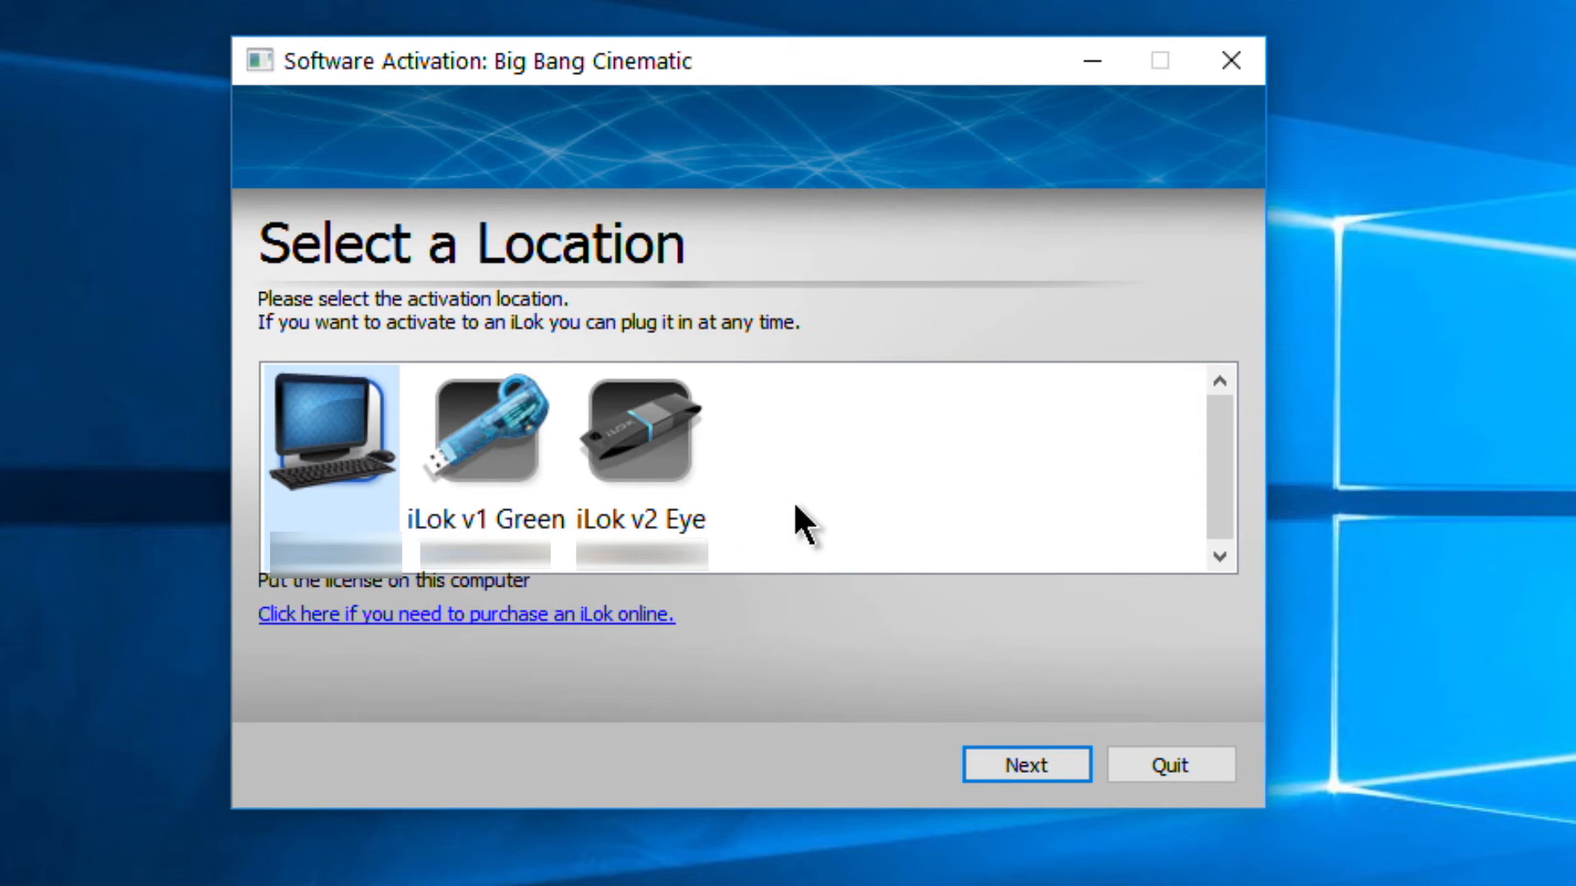
Put the Big Bang Cinematic license on the iLok v2 Eye and finish the activation.
click(662, 447)
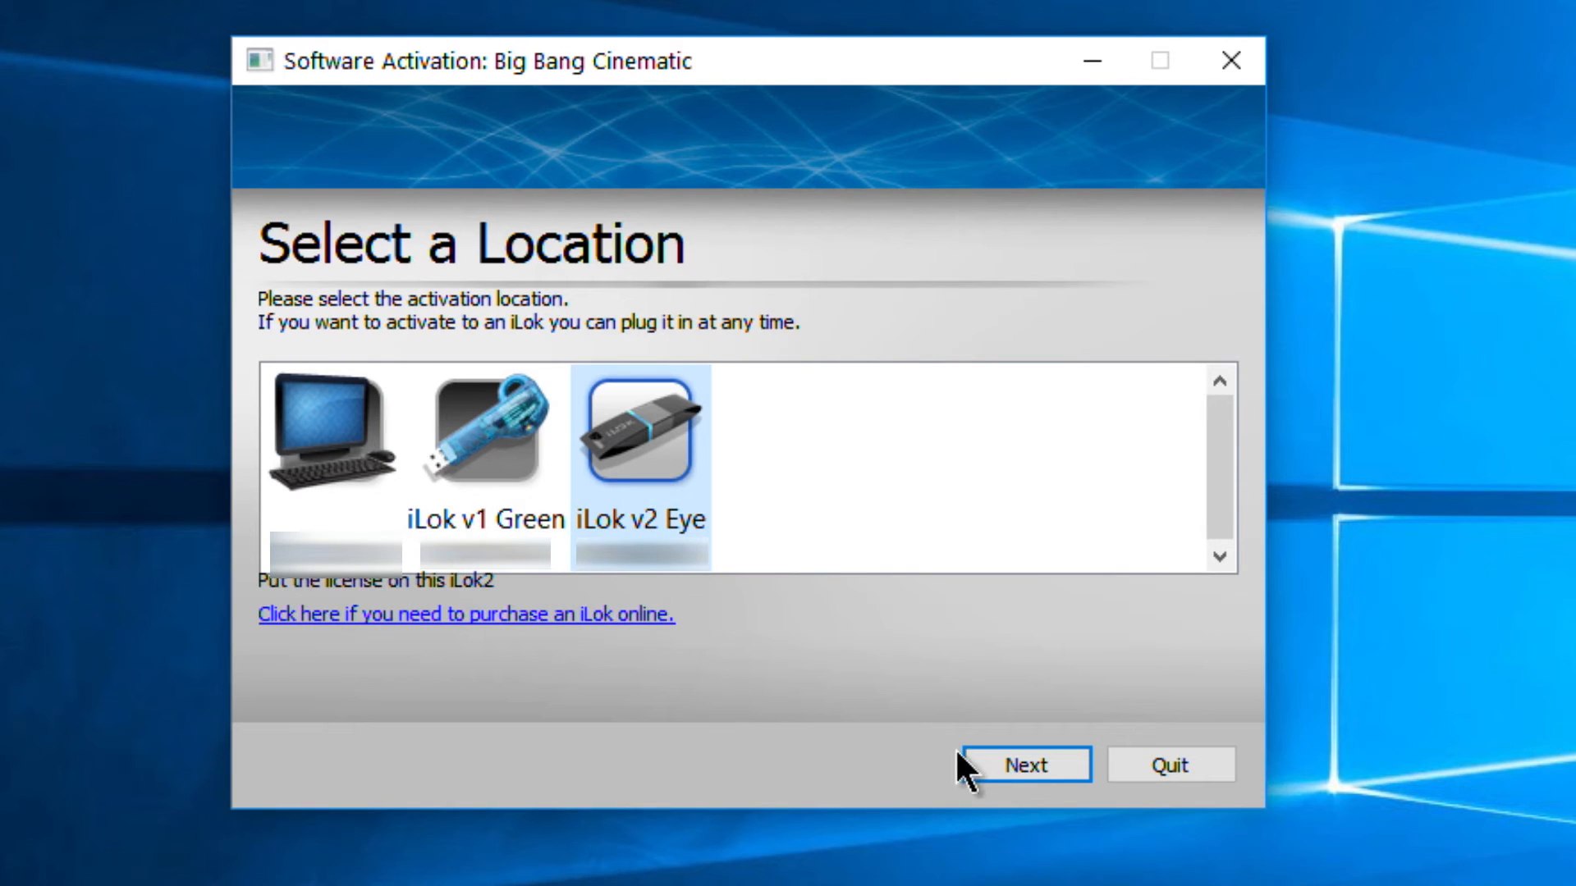
click(1032, 763)
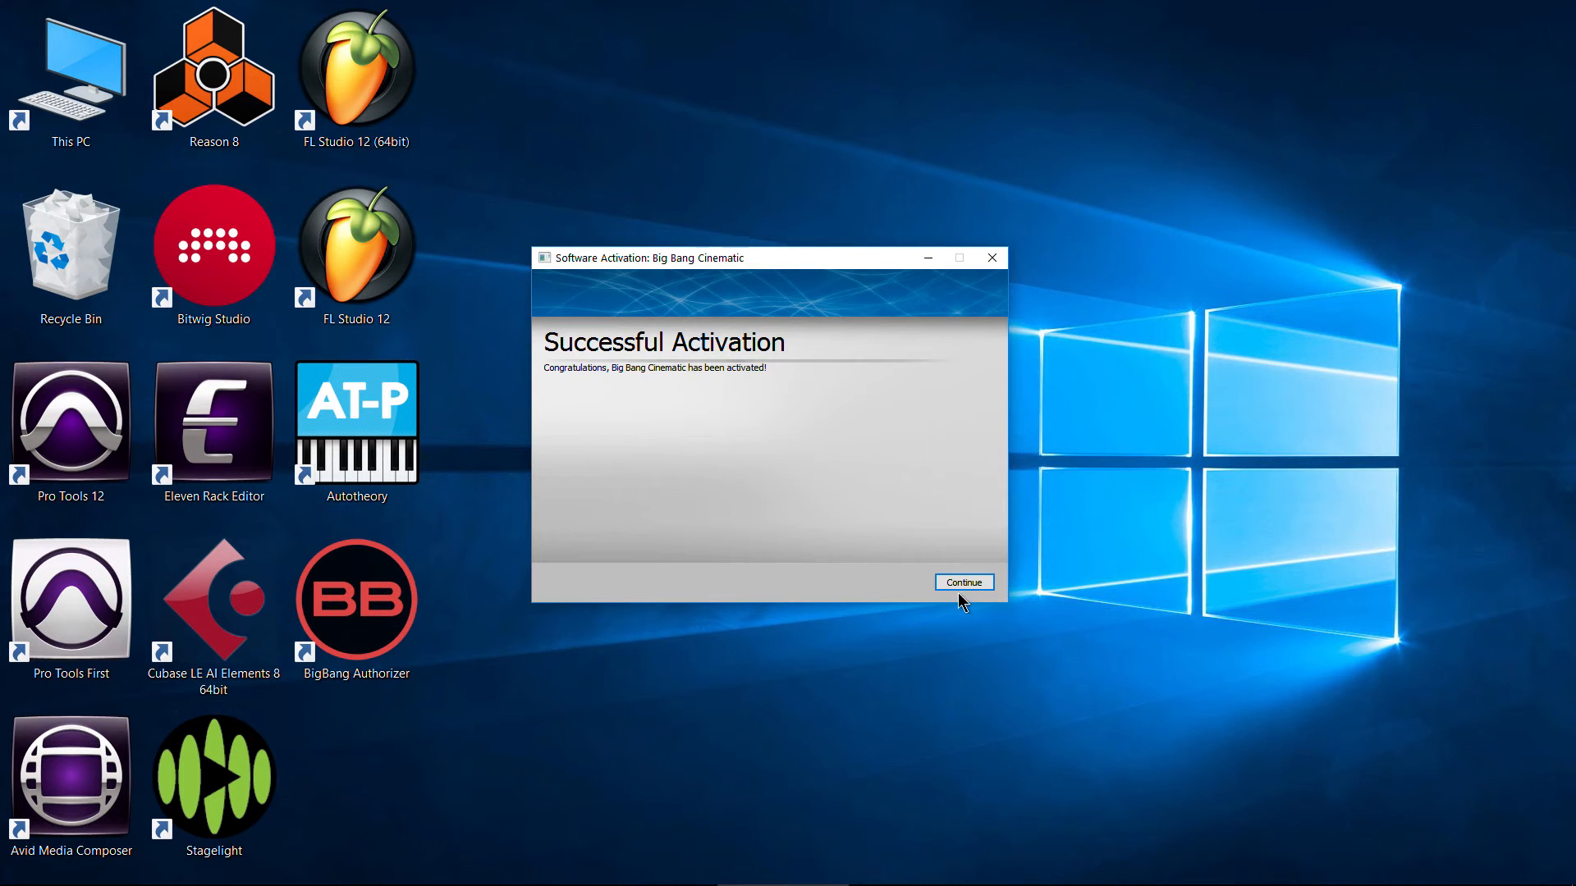
click(965, 582)
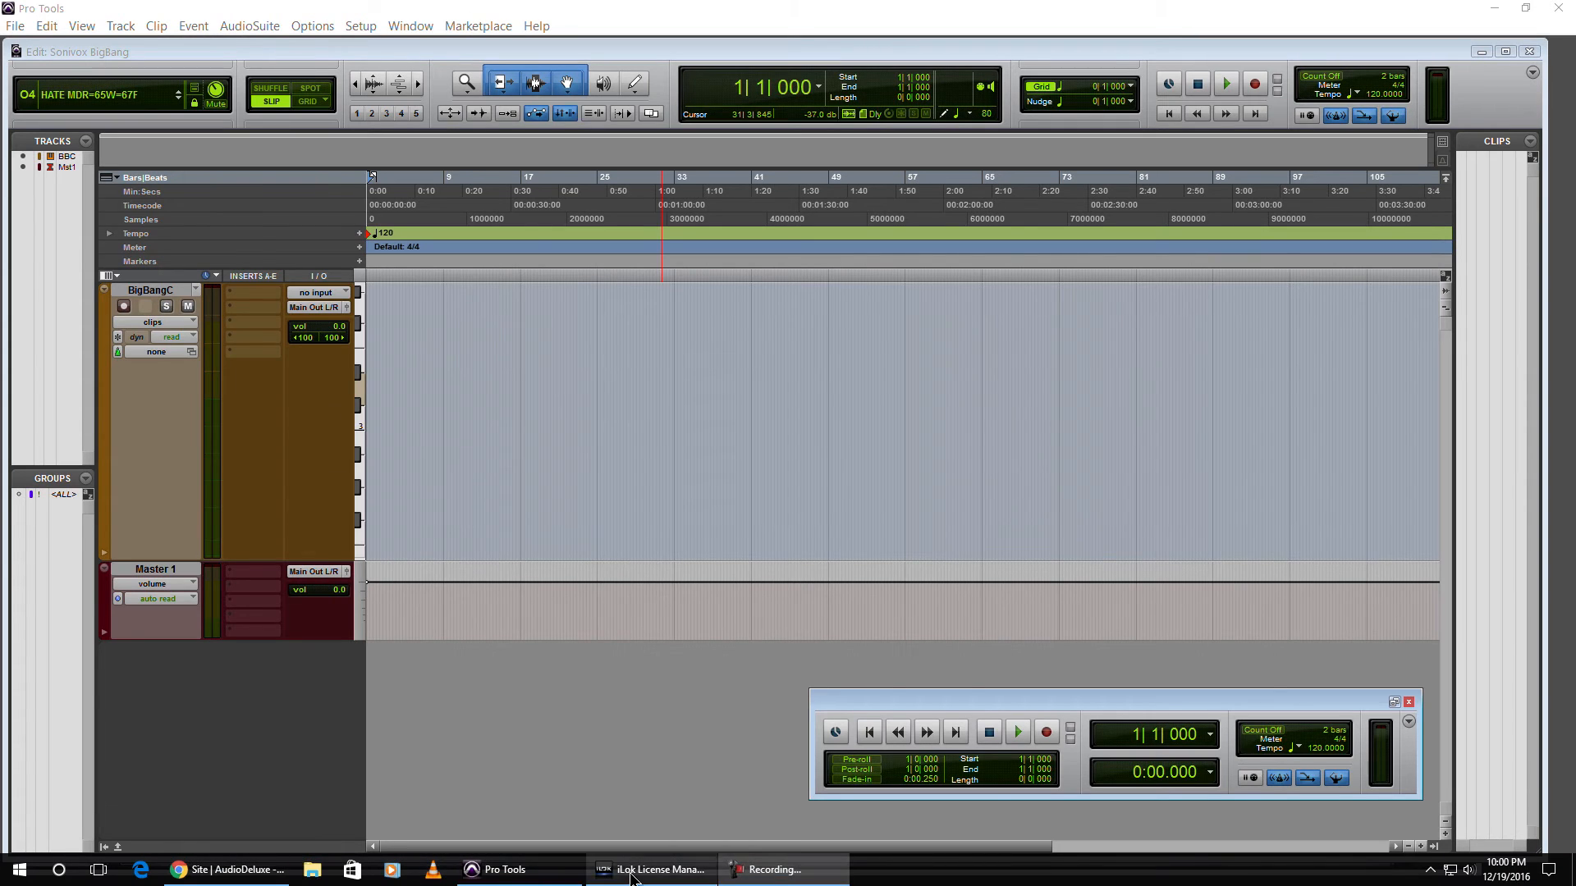
Switch to iLok License Manager, check the Big Bang Cinematic entry on the iLok v2 Eye, and close the manager.
click(645, 869)
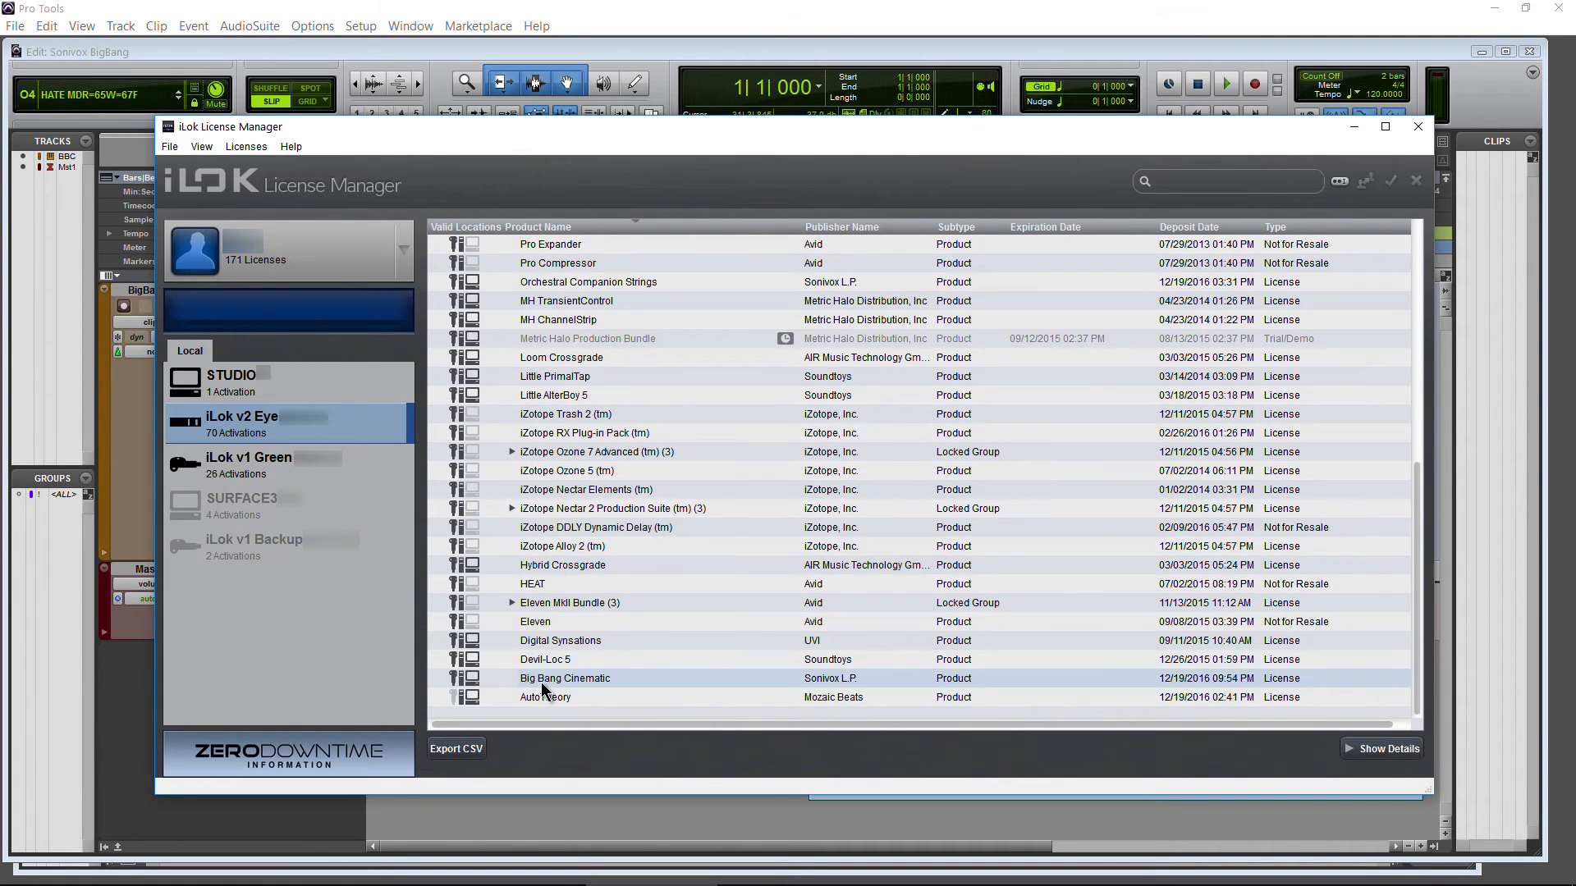
click(581, 686)
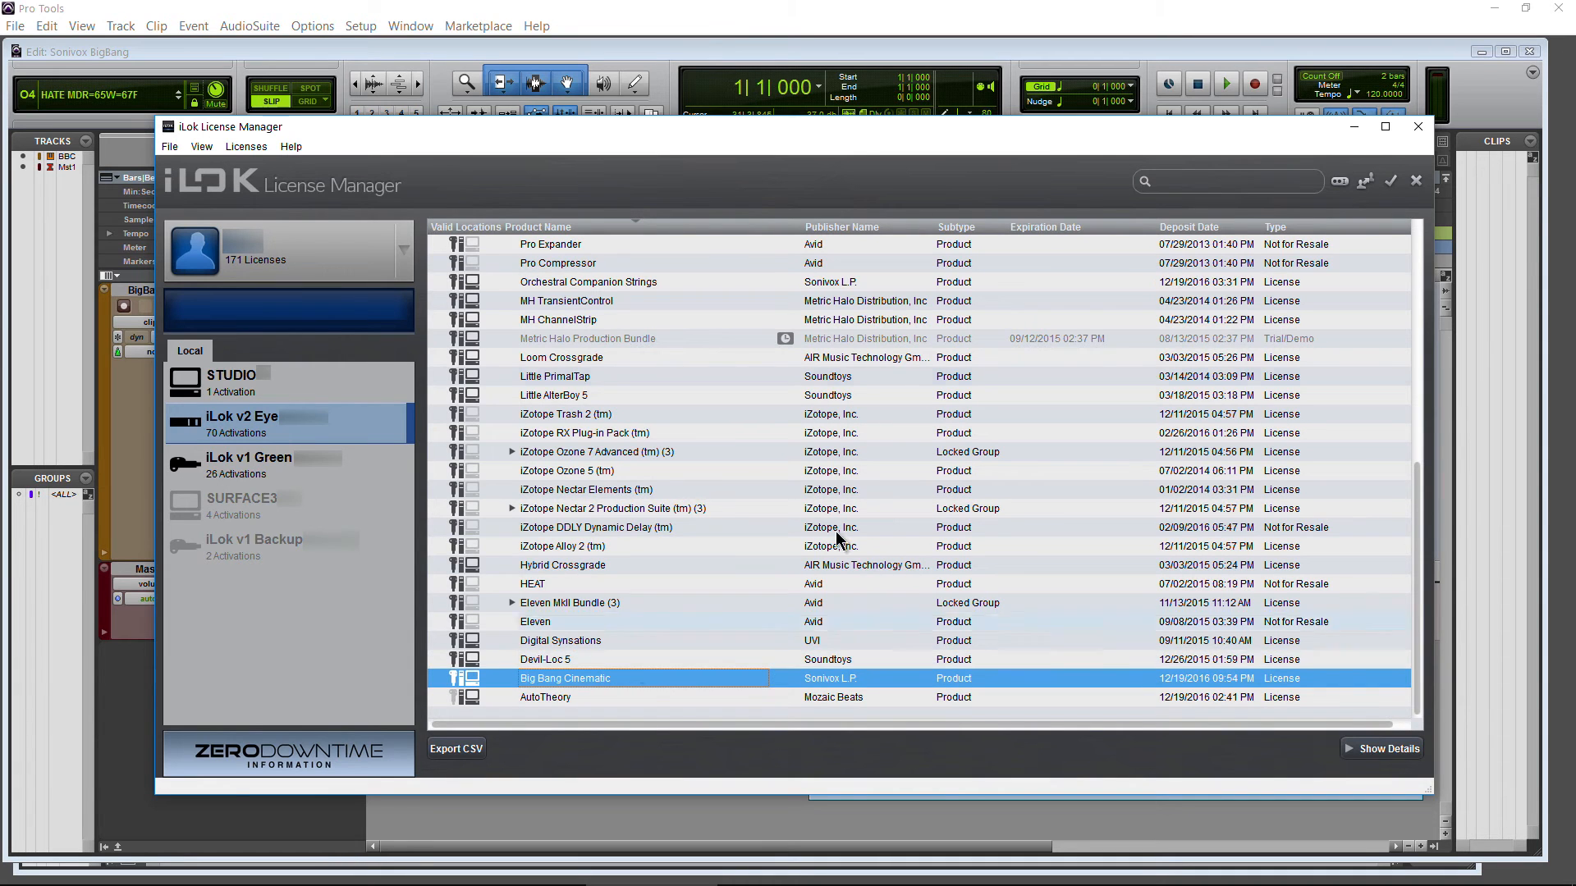
click(1417, 126)
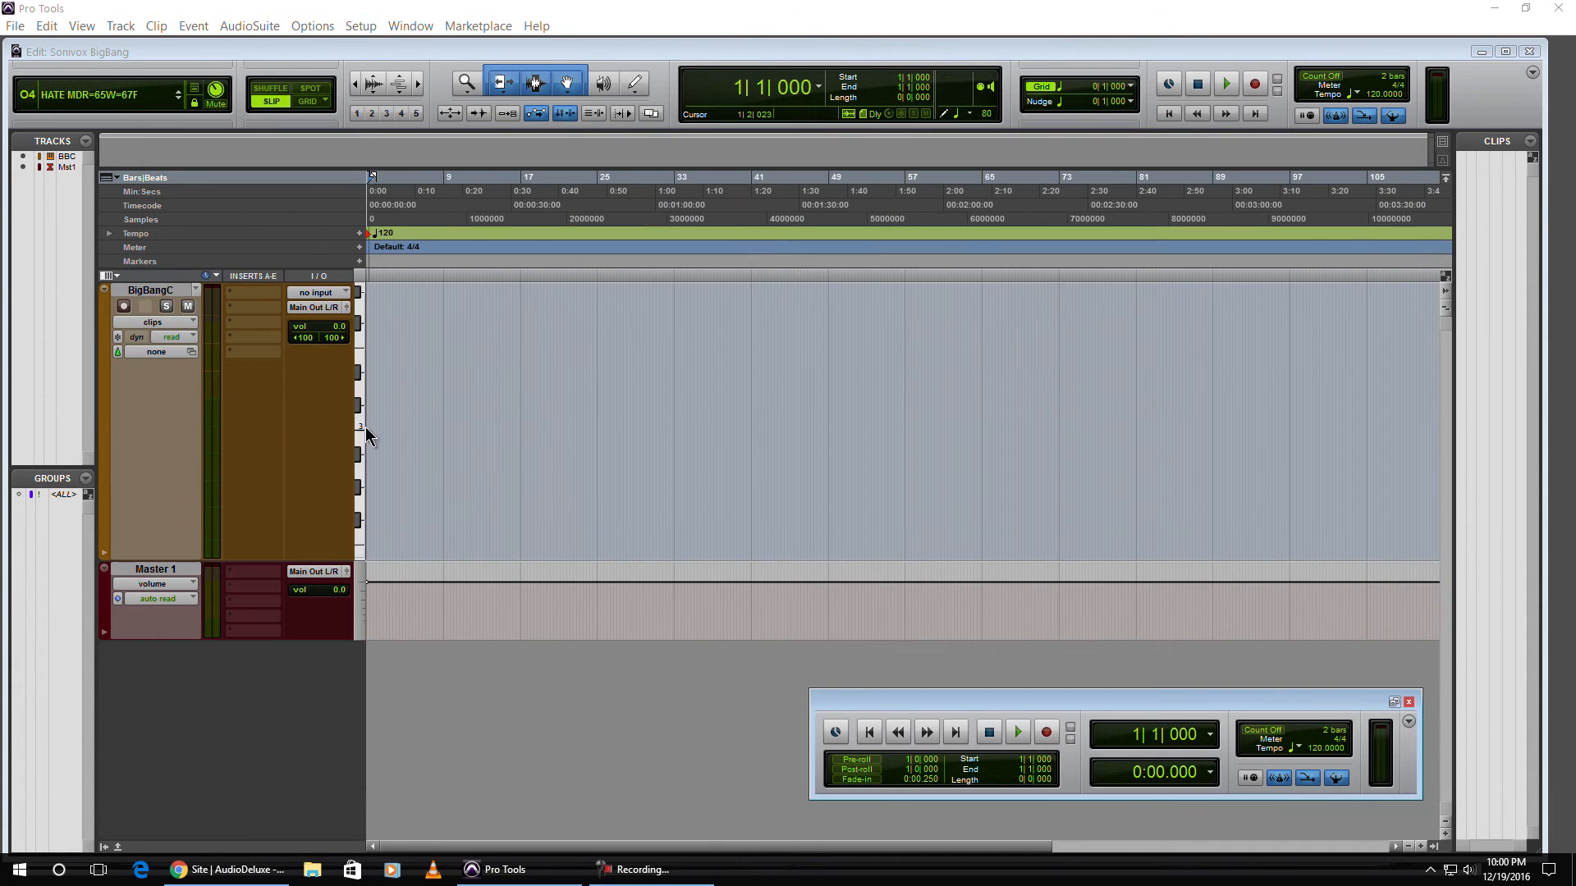
Insert SONiVOX's BigBangStereo 2 (stereo) as a multichannel plug-in in the first insert slot of the BigBangC track.
click(254, 292)
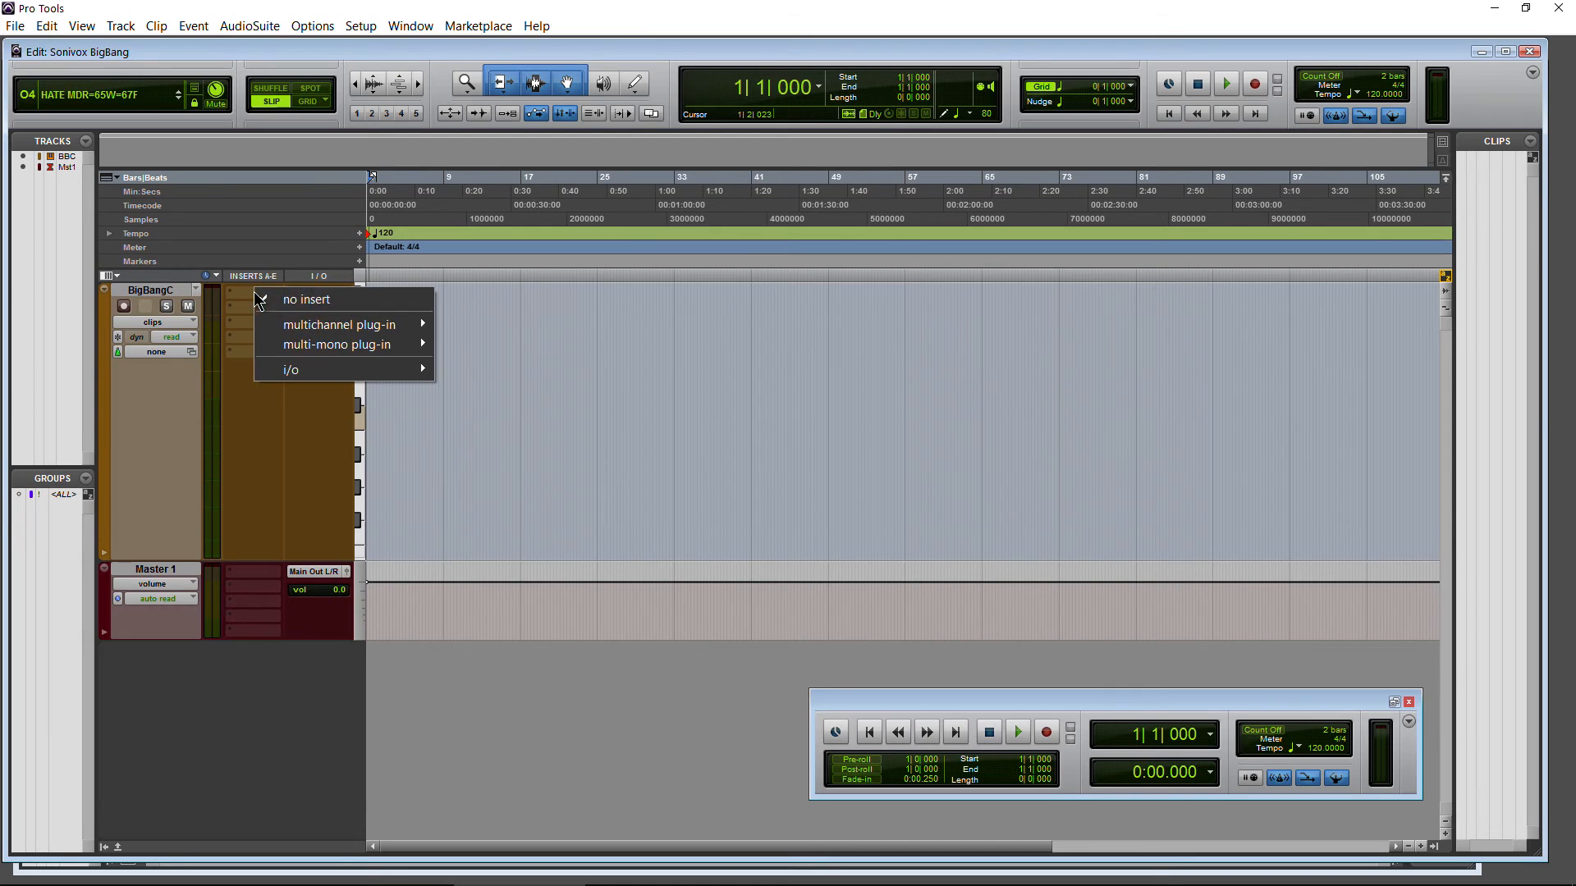
mouse_move(325, 328)
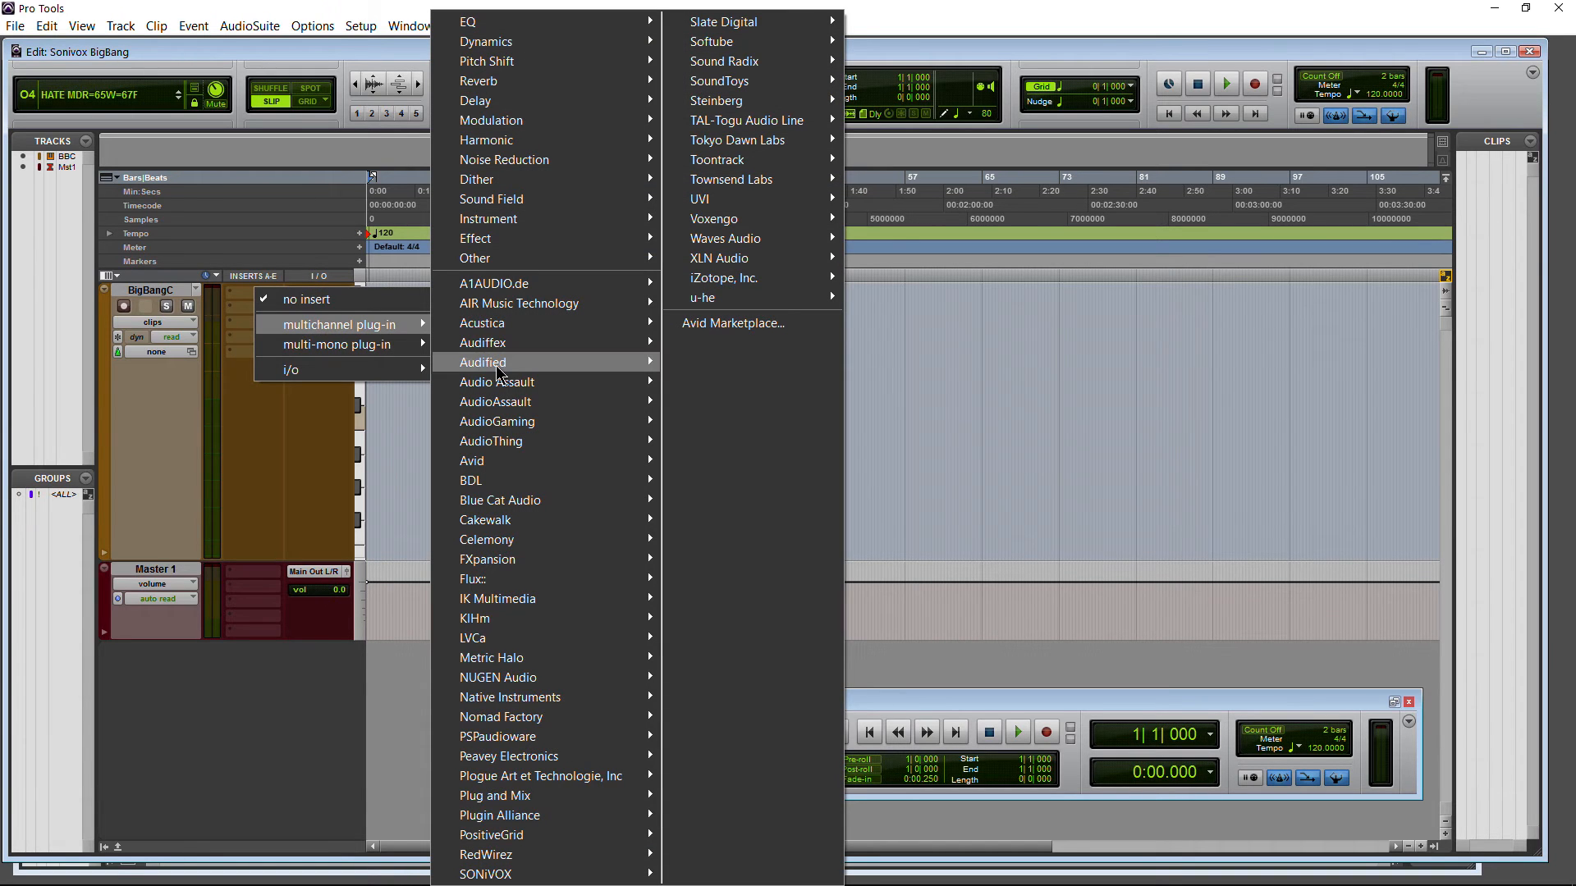
mouse_move(771, 88)
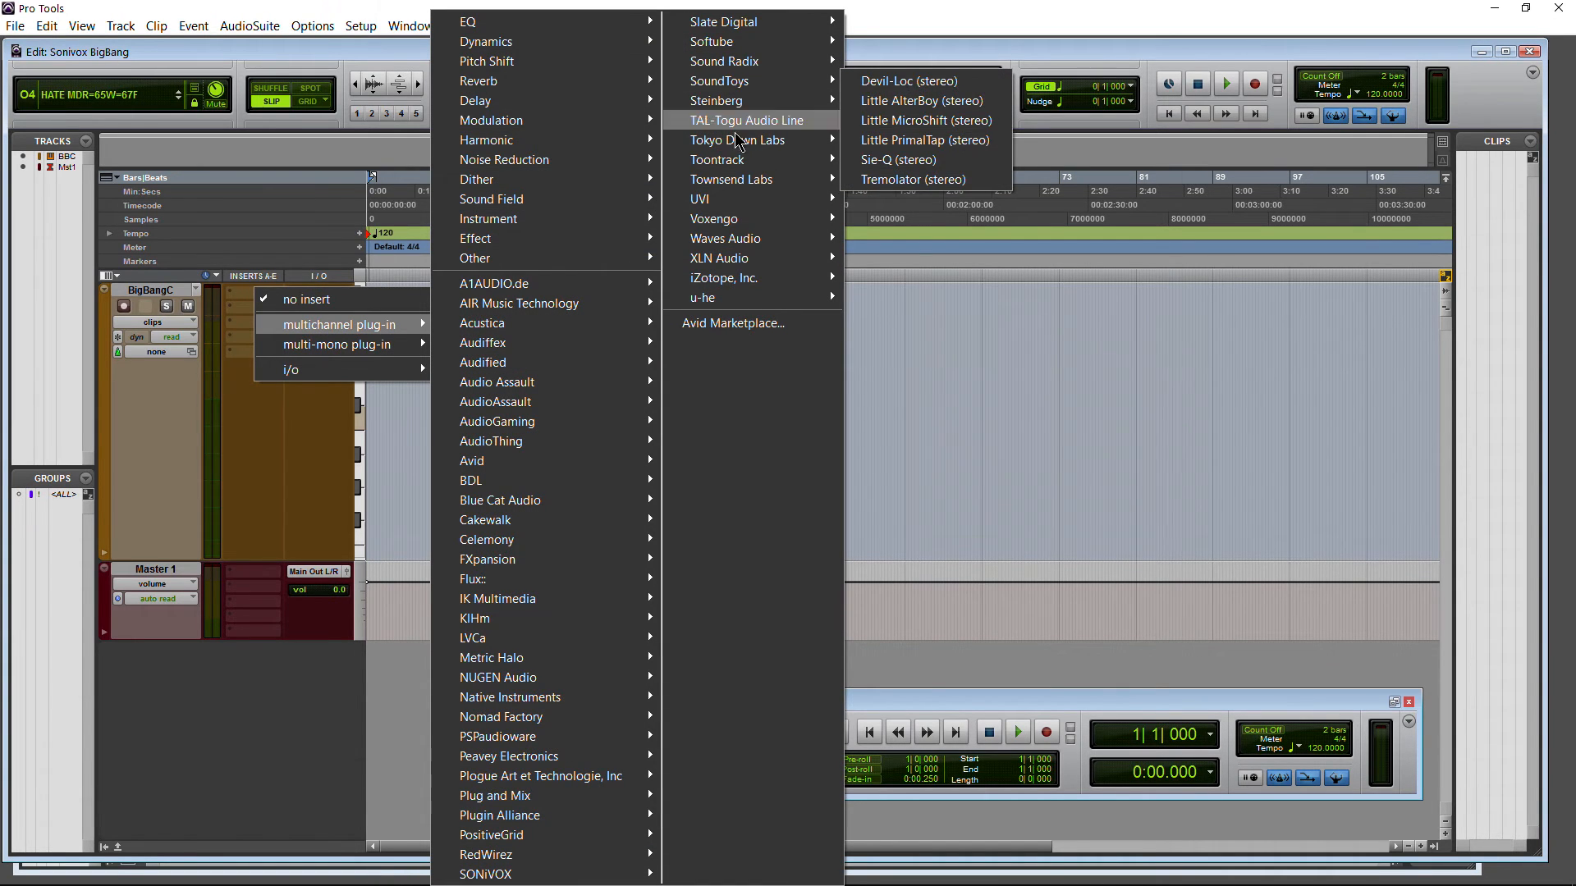
mouse_move(523, 878)
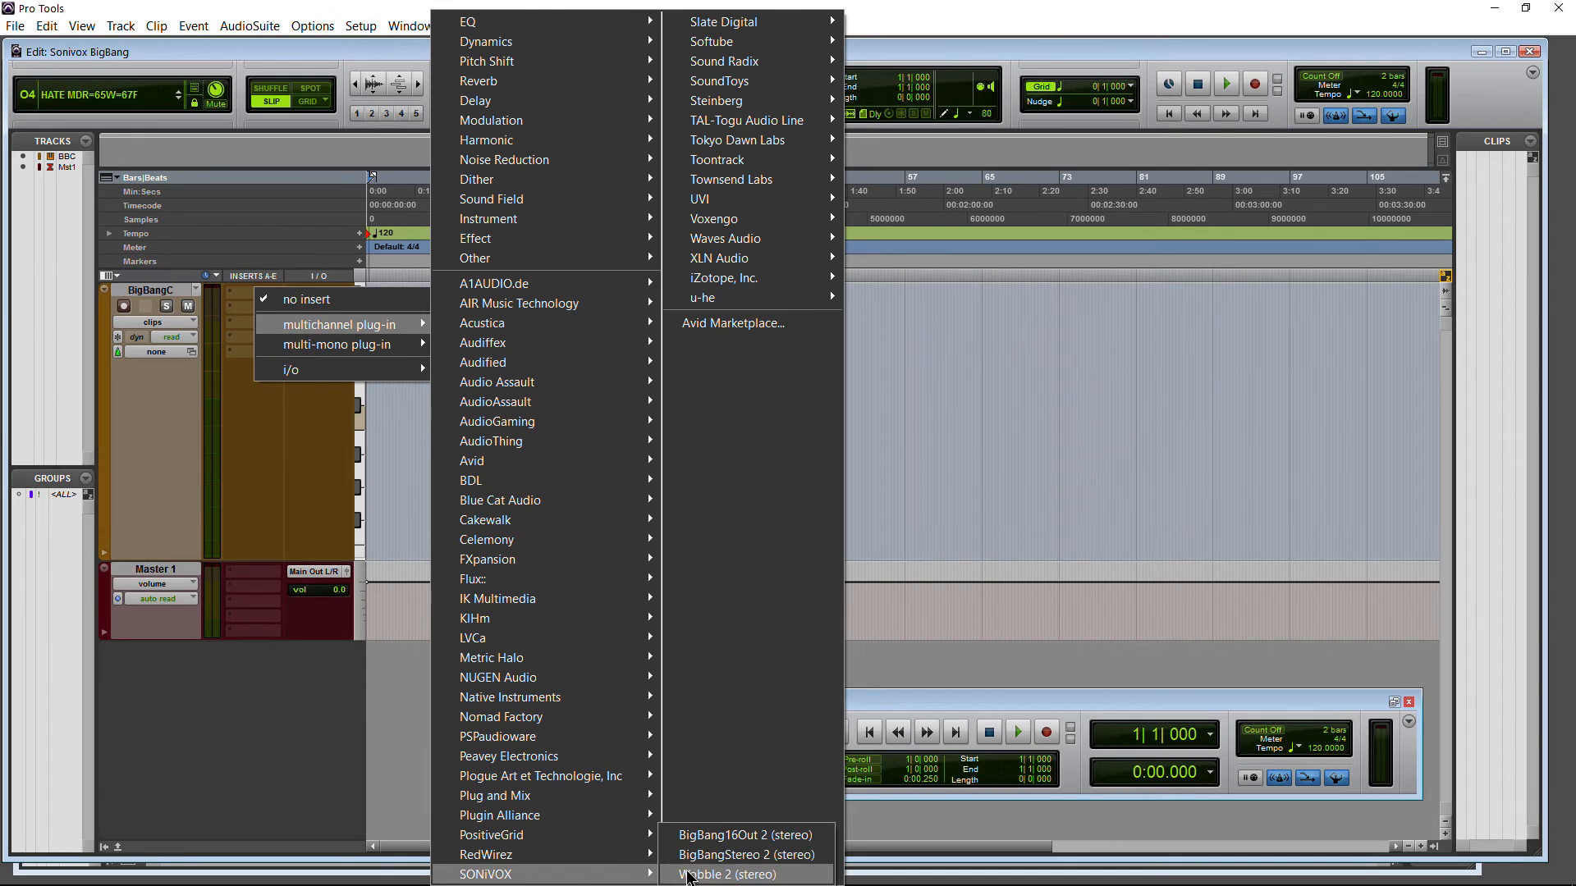
click(735, 854)
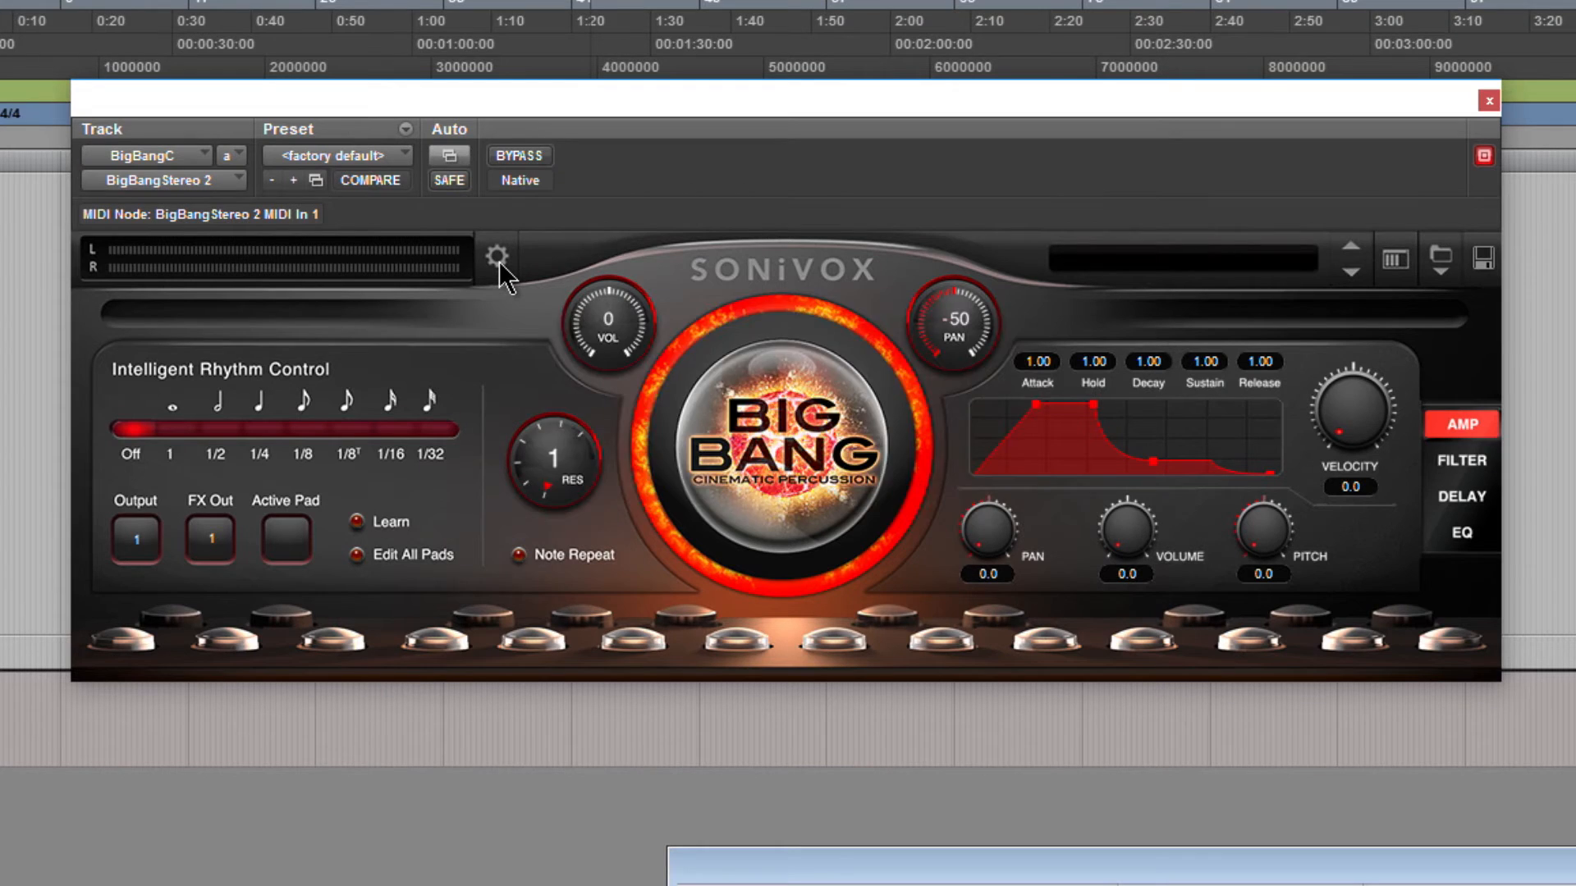
Change the plug-in's sample content directory to F:/SONiVOX/BigBang 2/Samples/.
click(705, 333)
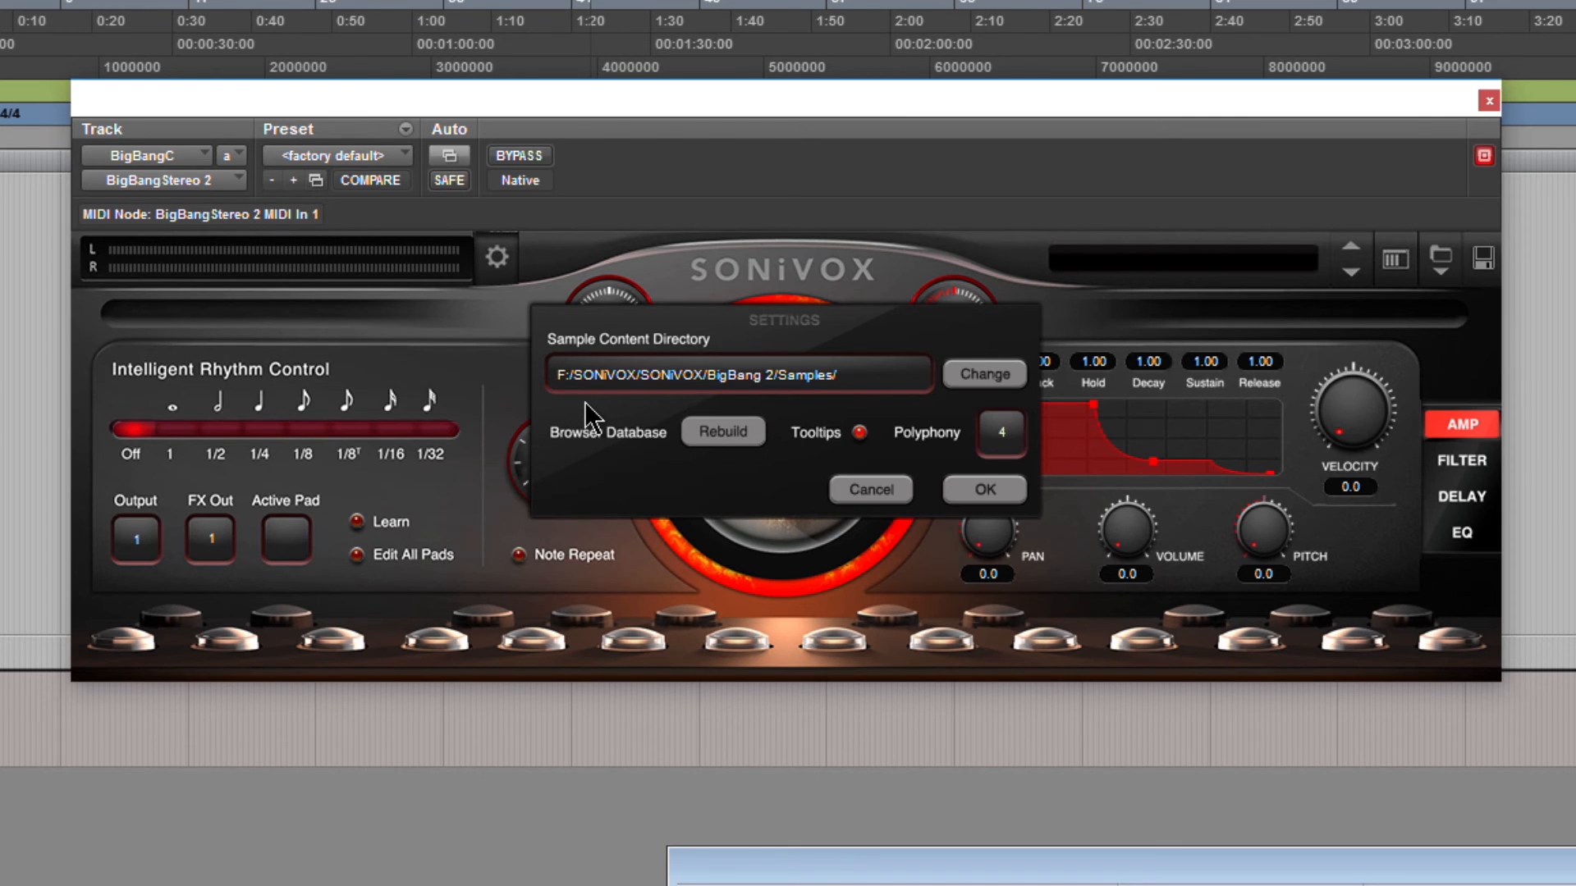
click(983, 374)
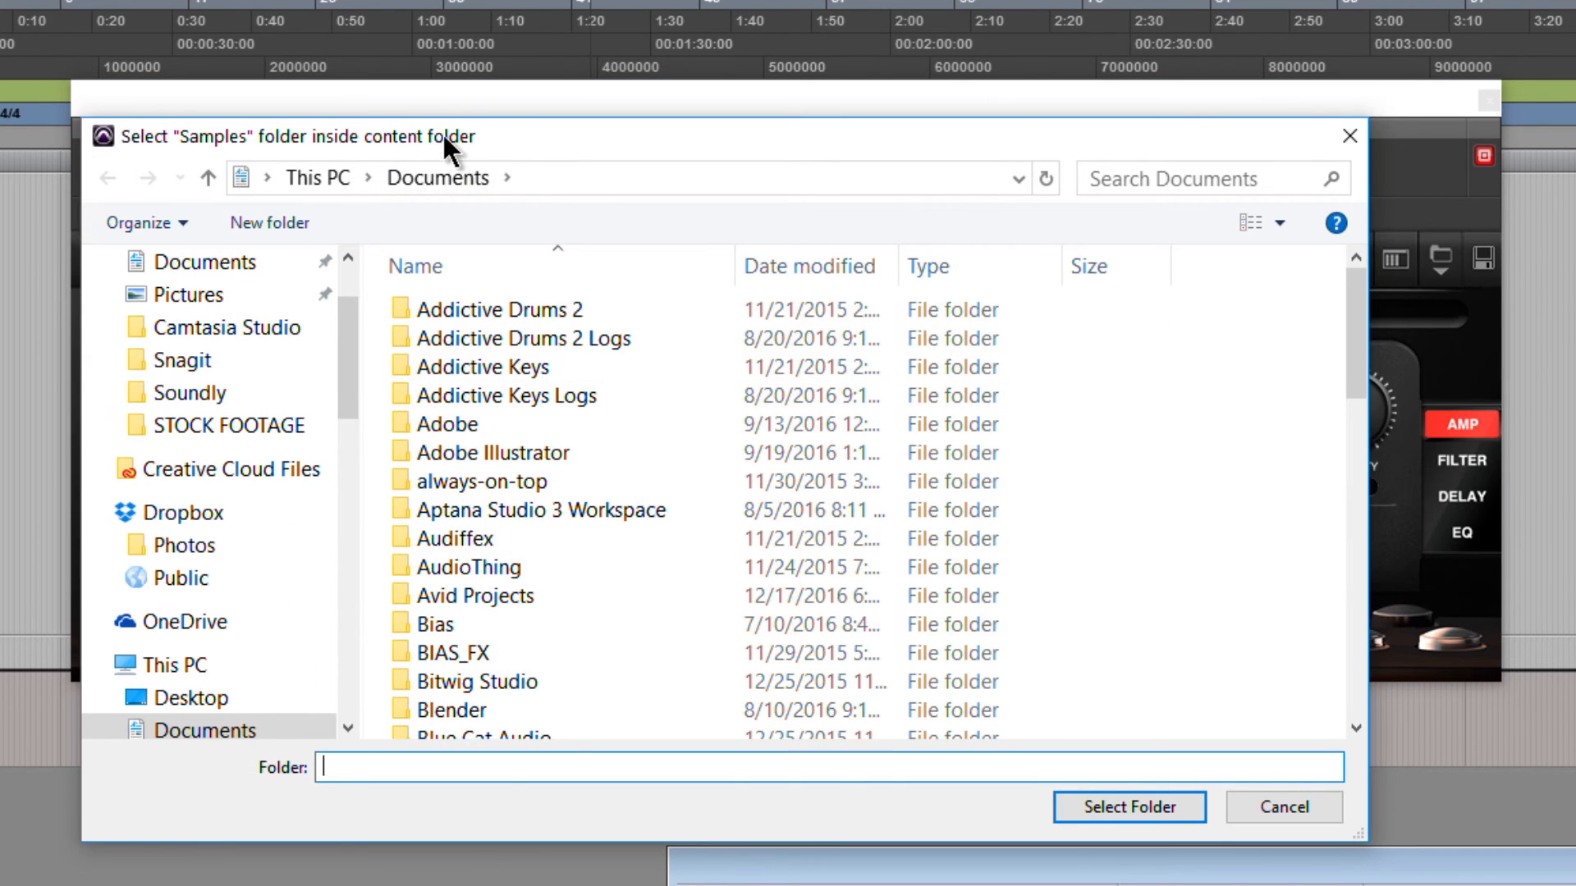
drag(444, 136, 454, 70)
drag(361, 273, 362, 387)
click(275, 461)
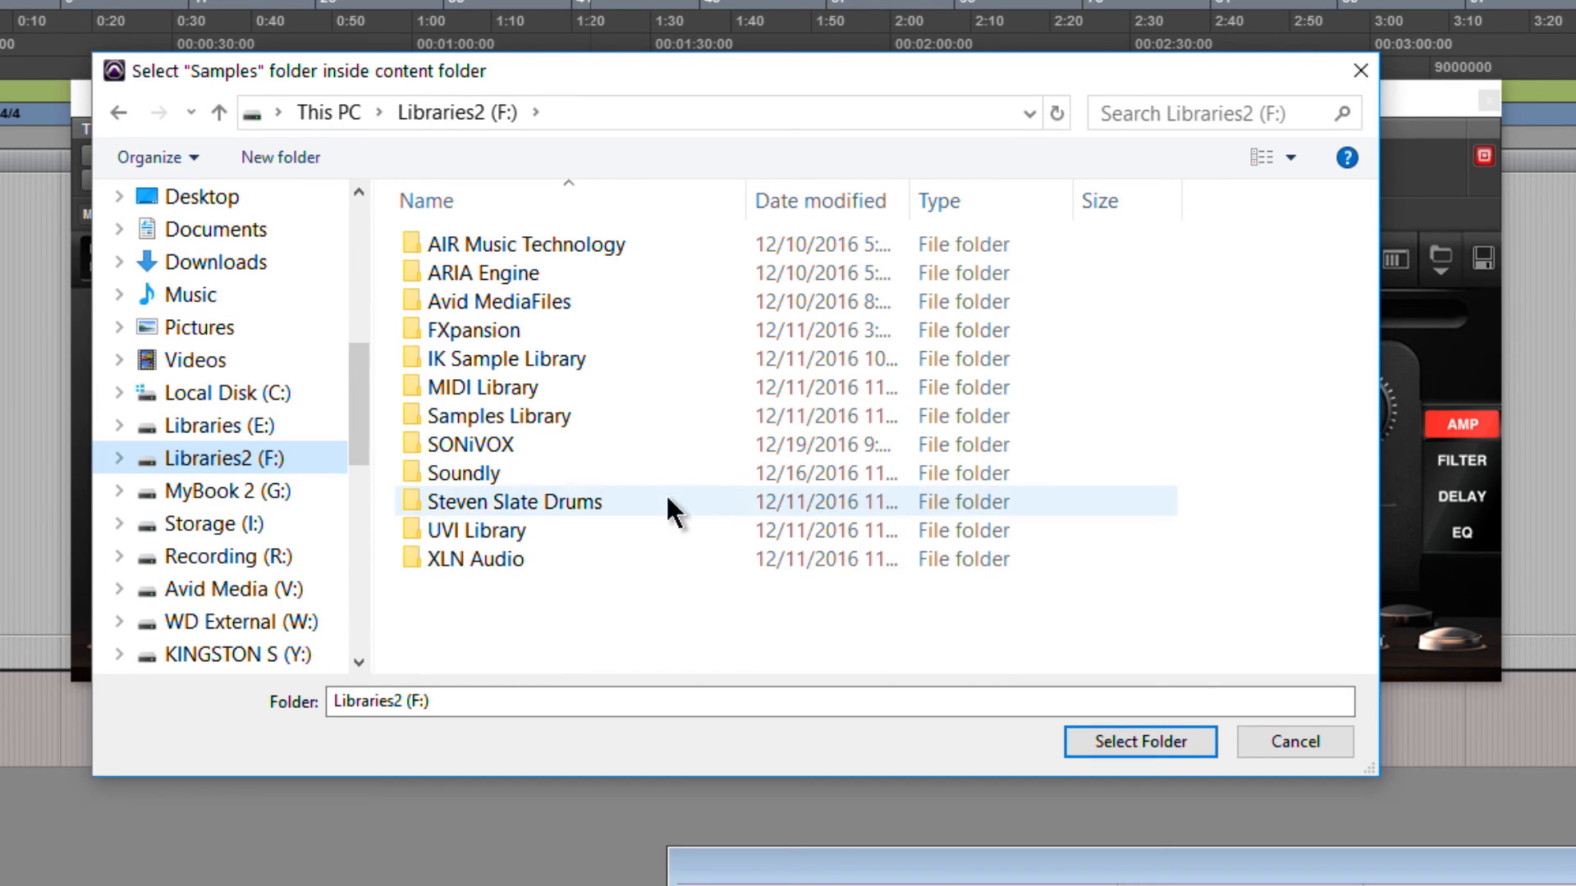
double_click(516, 445)
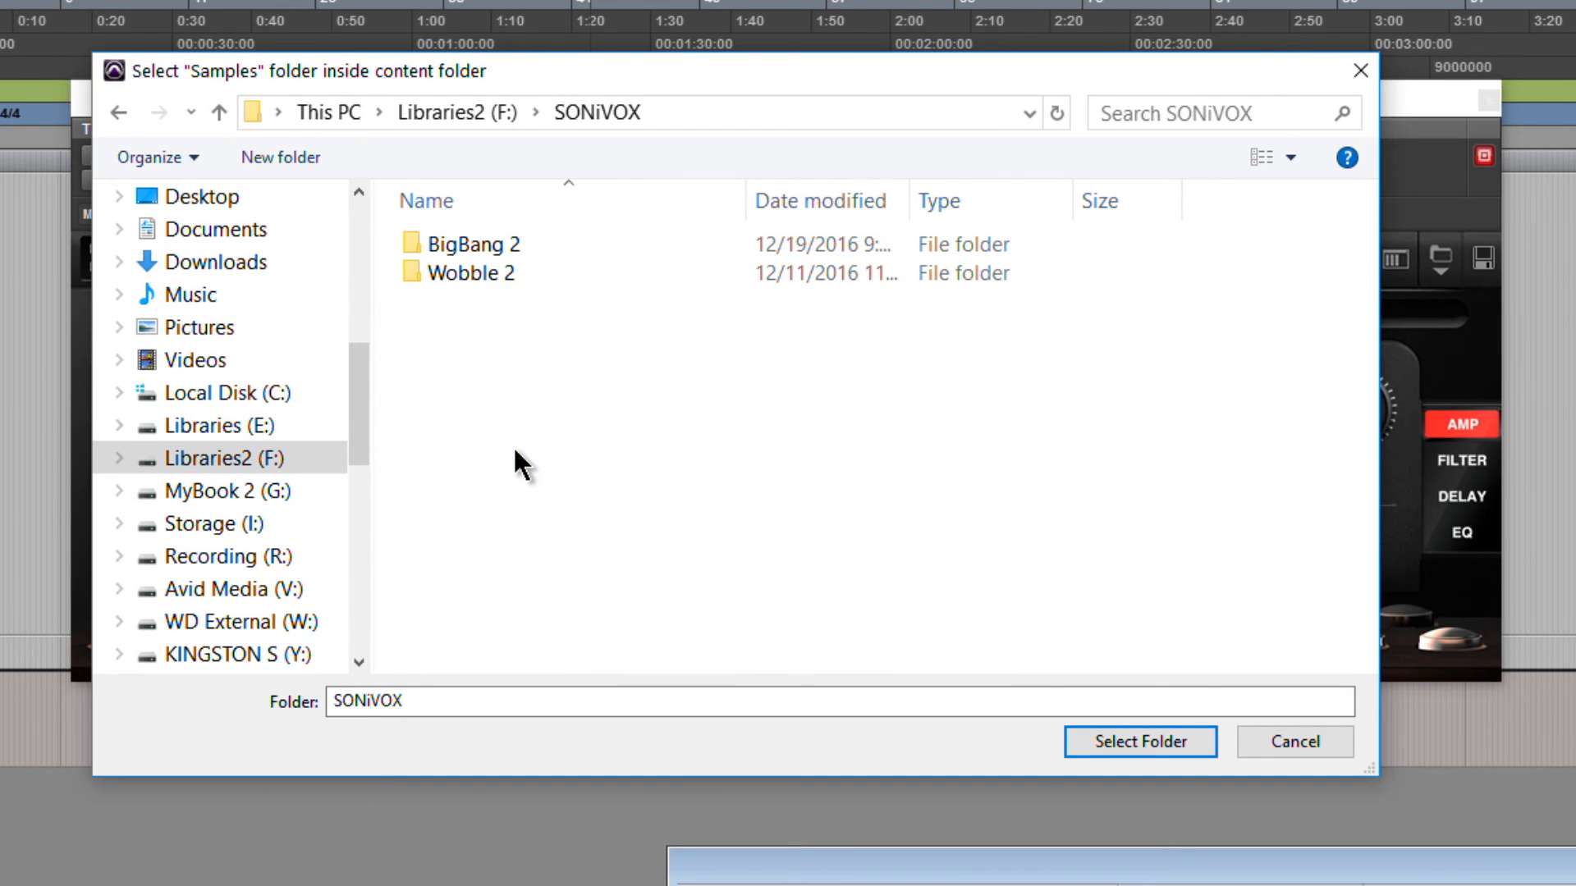
click(485, 245)
drag(722, 78, 778, 14)
double_click(568, 176)
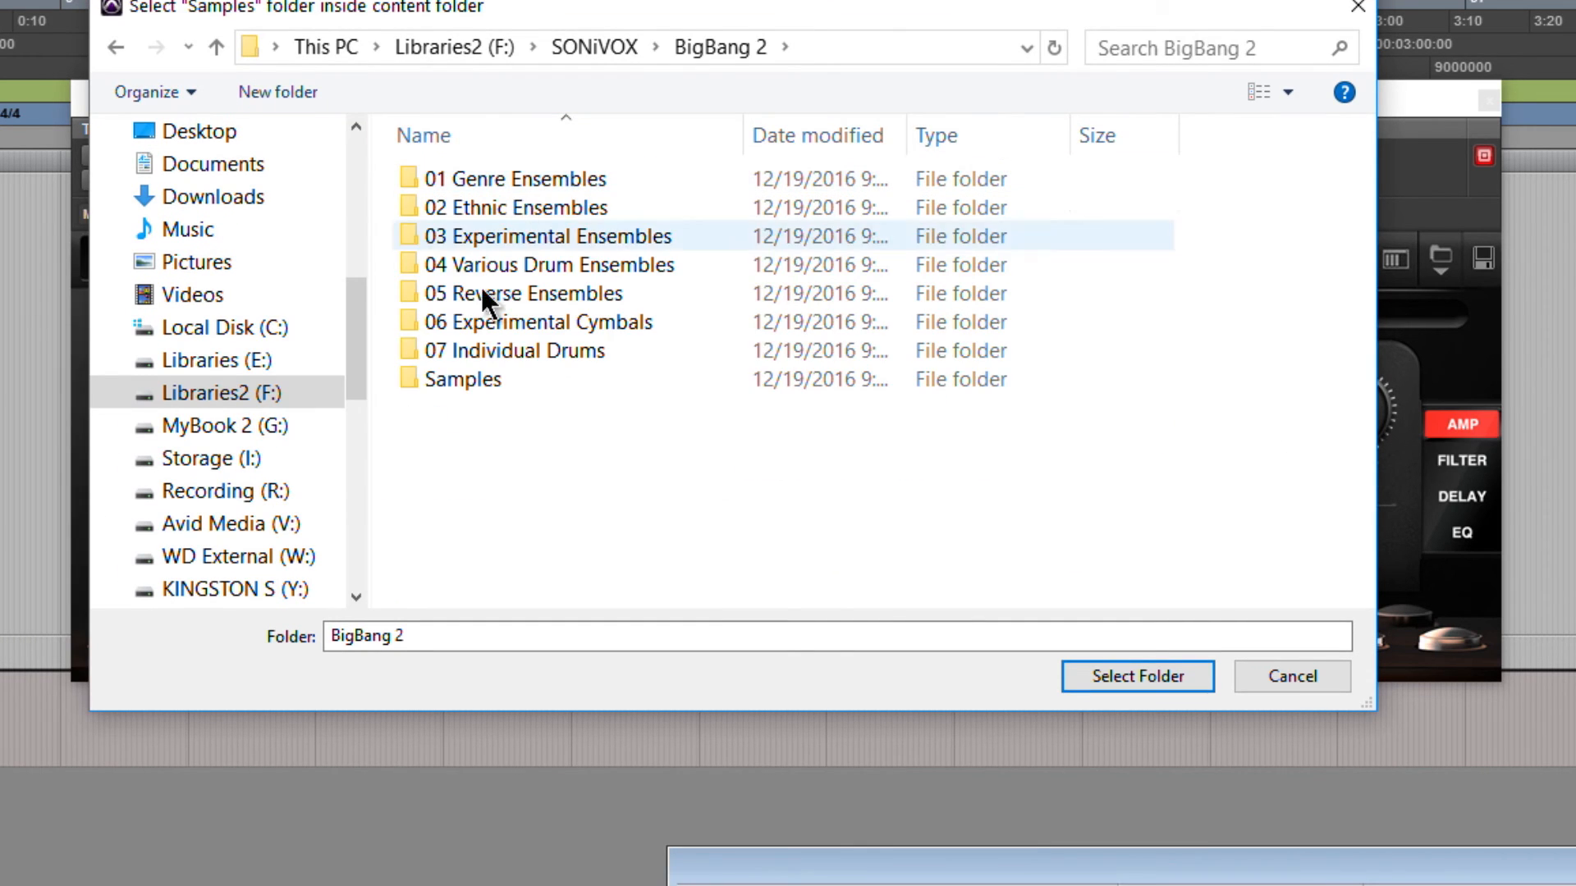
click(481, 379)
click(1091, 679)
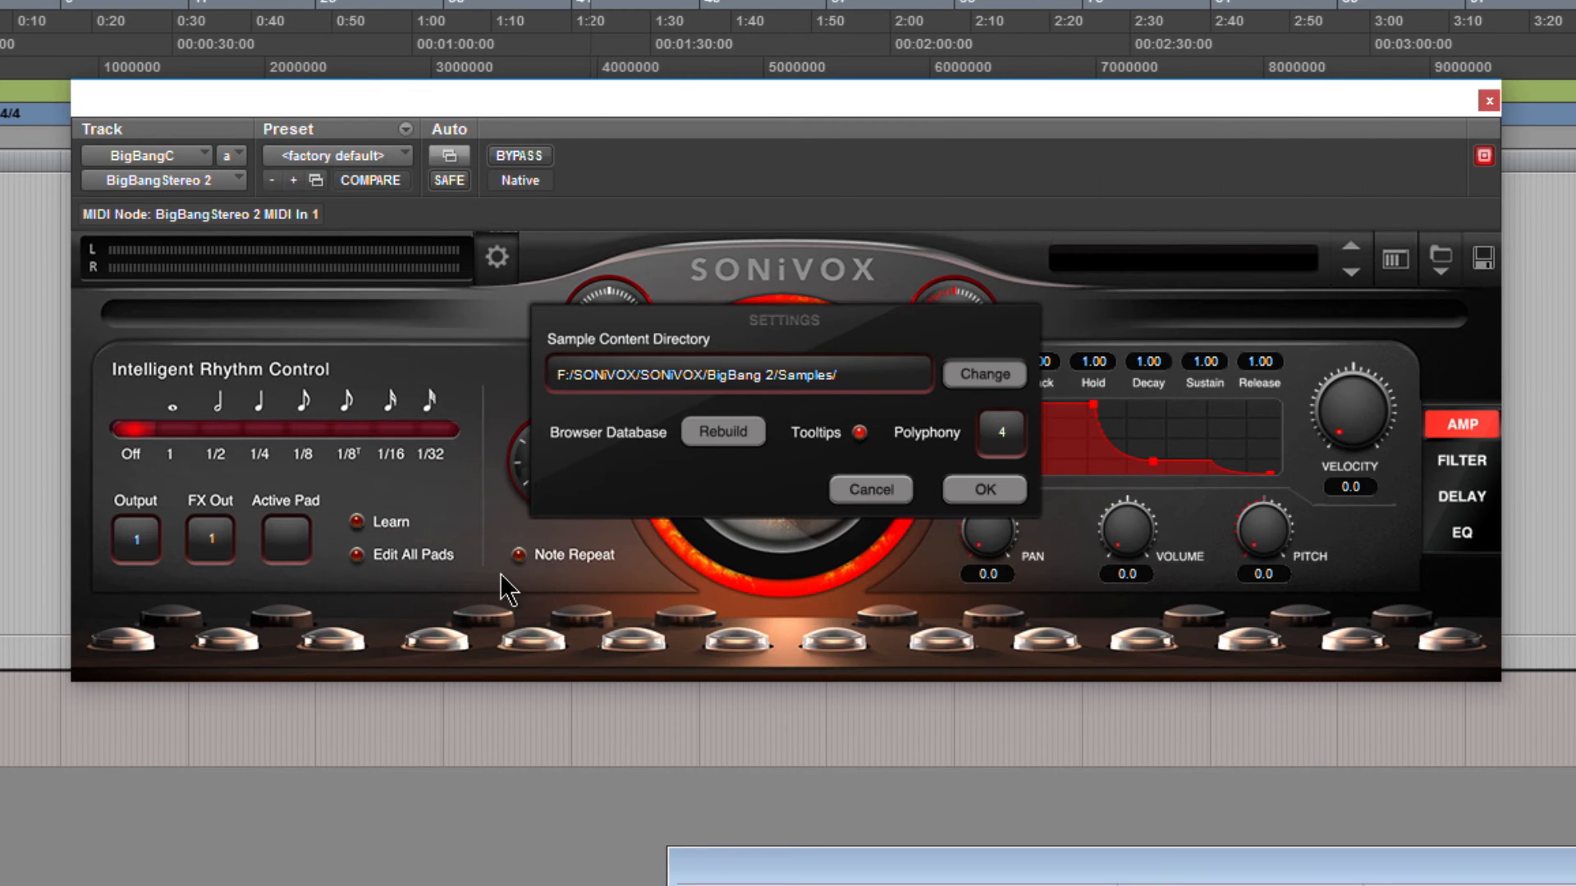
click(1023, 386)
Rebuild the plug-in's browser database, accept the settings, and open its sound browser.
click(720, 431)
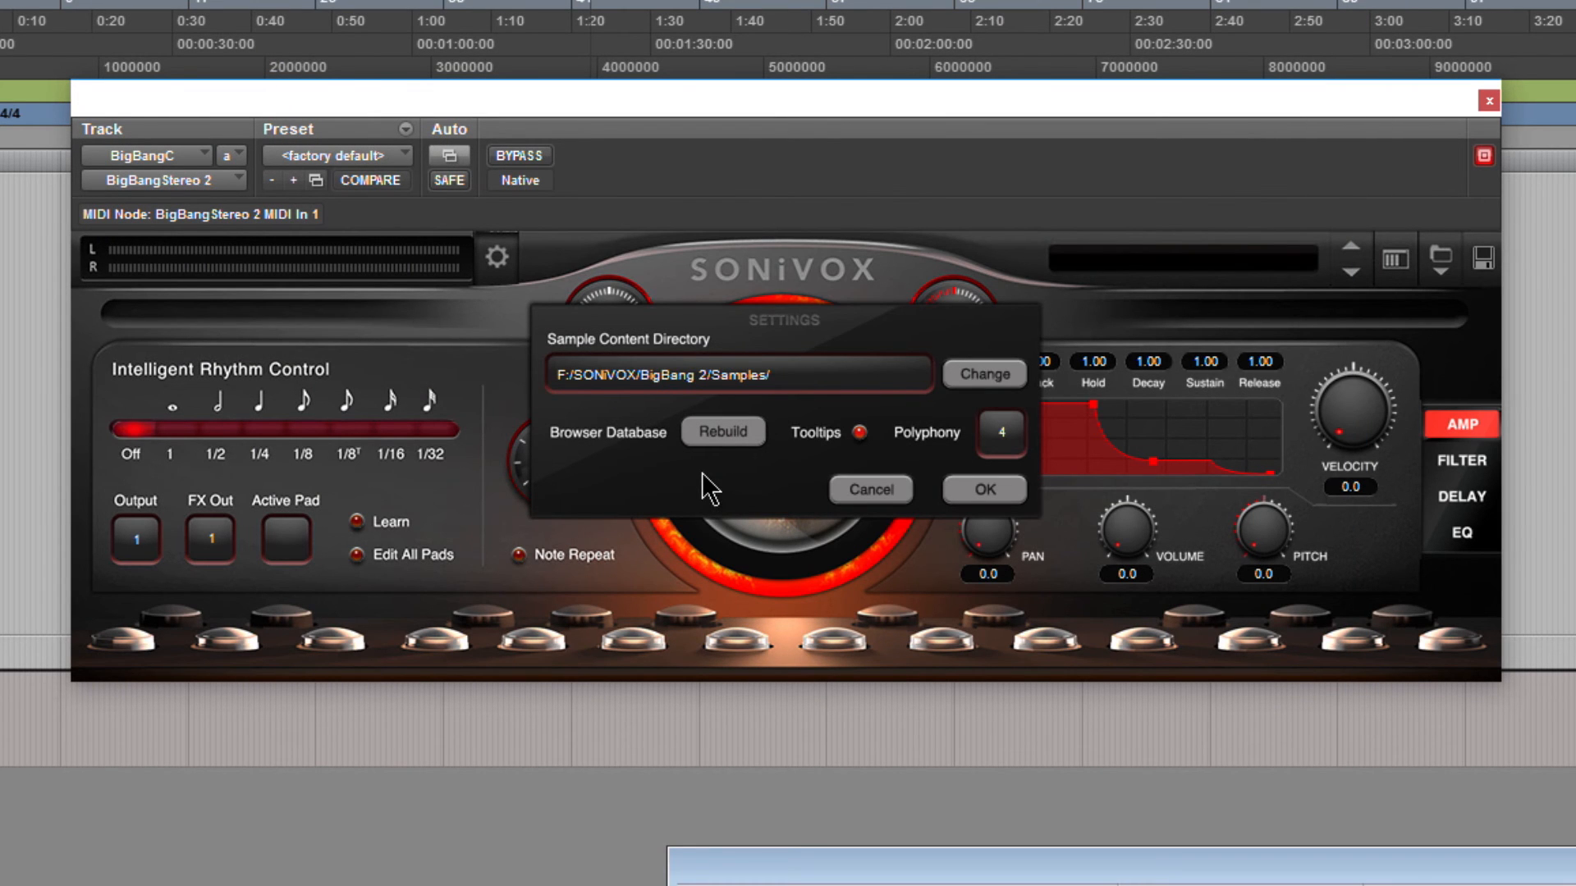
click(964, 487)
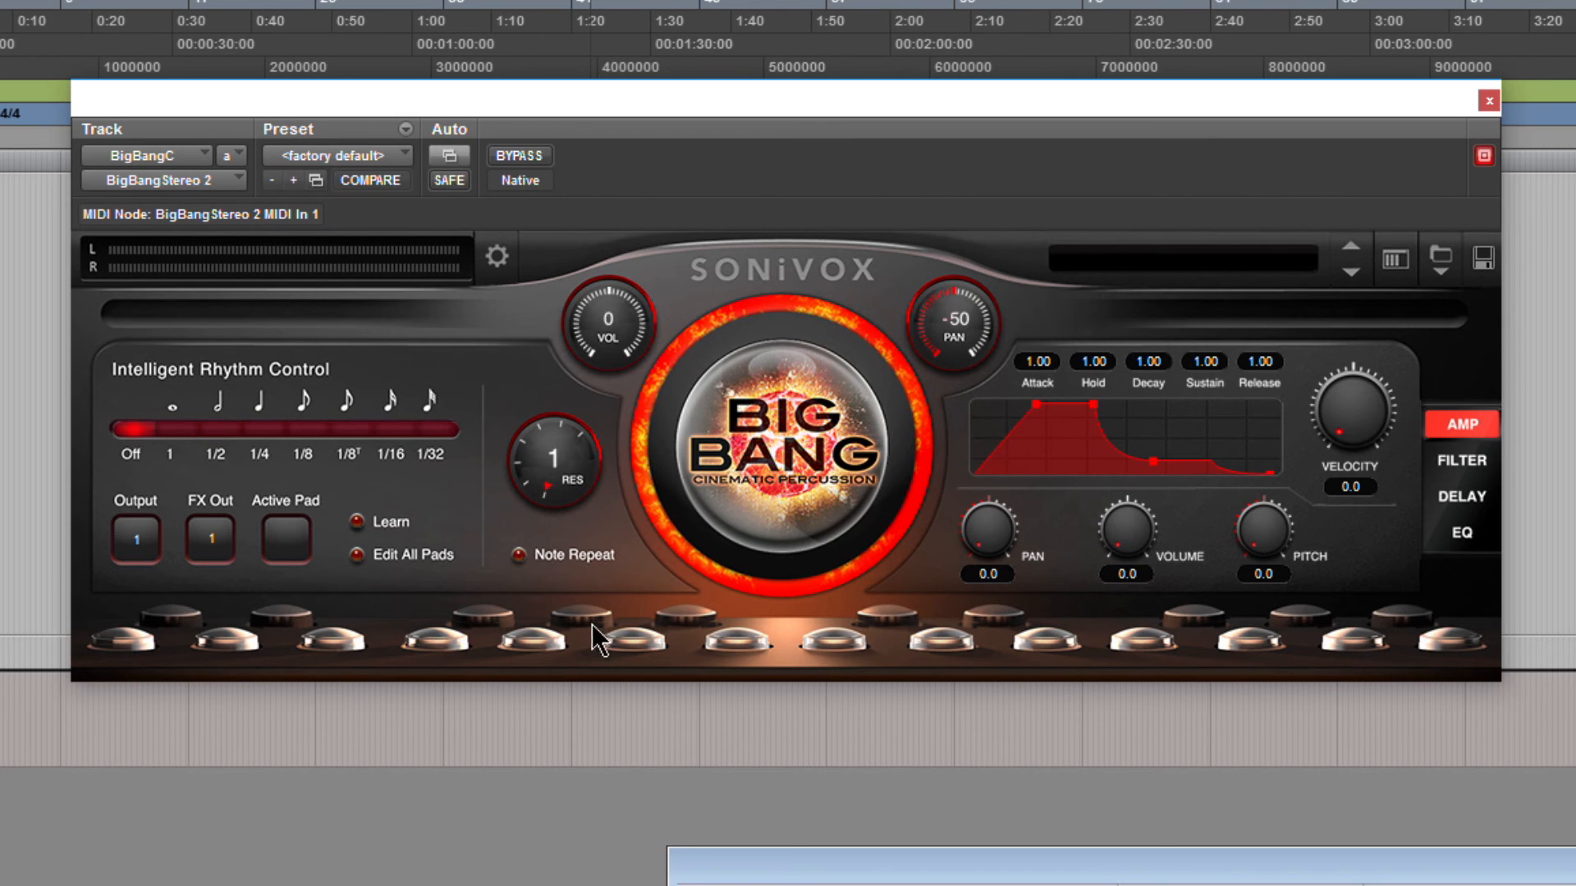
click(623, 640)
click(1403, 278)
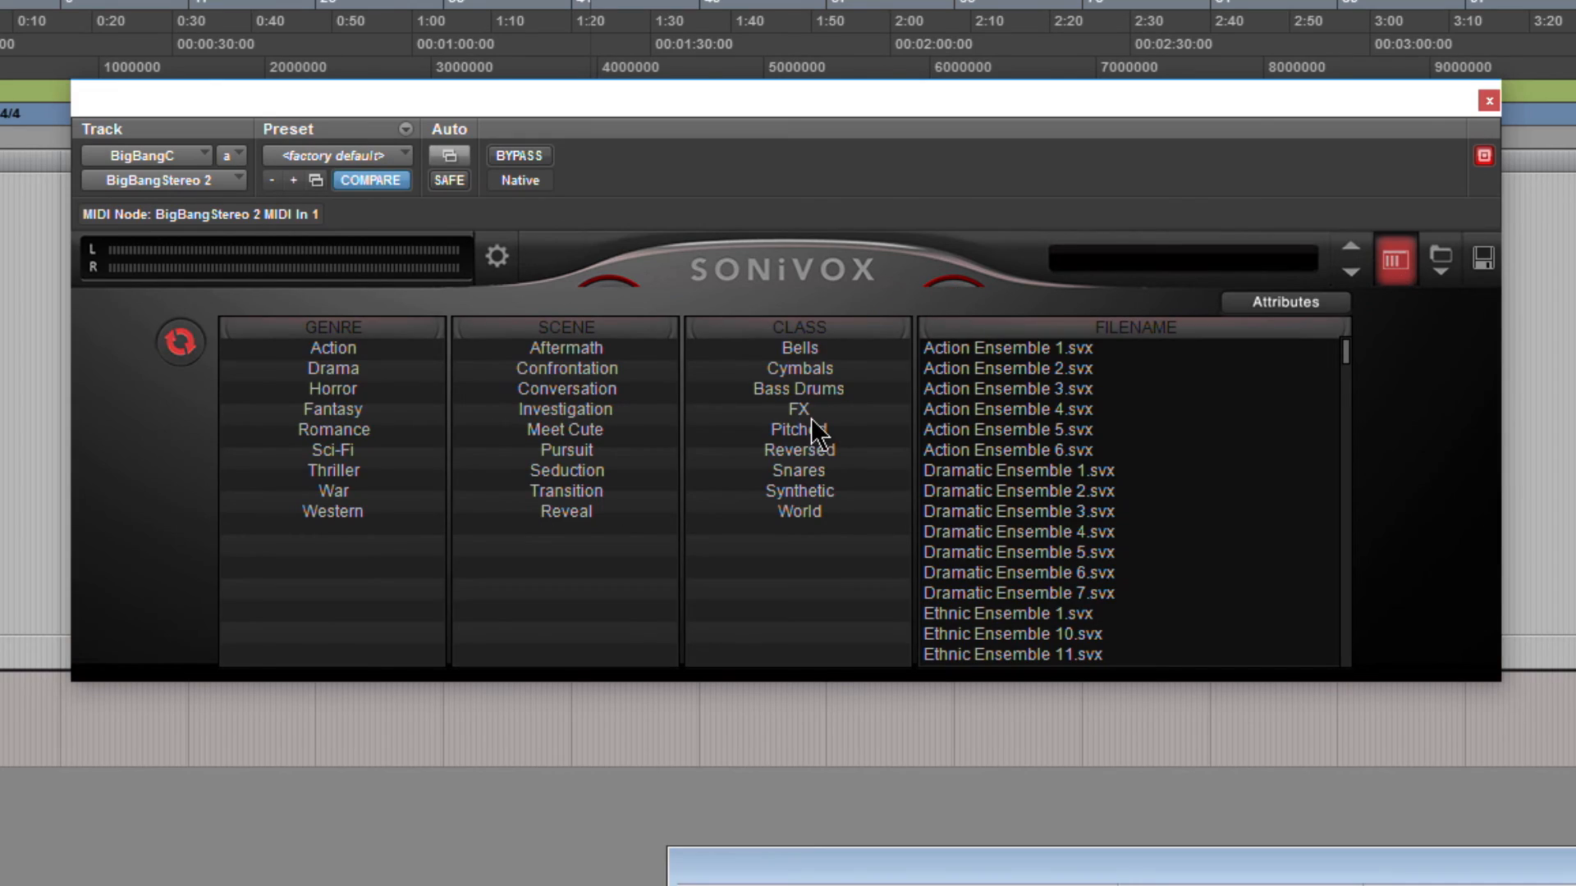